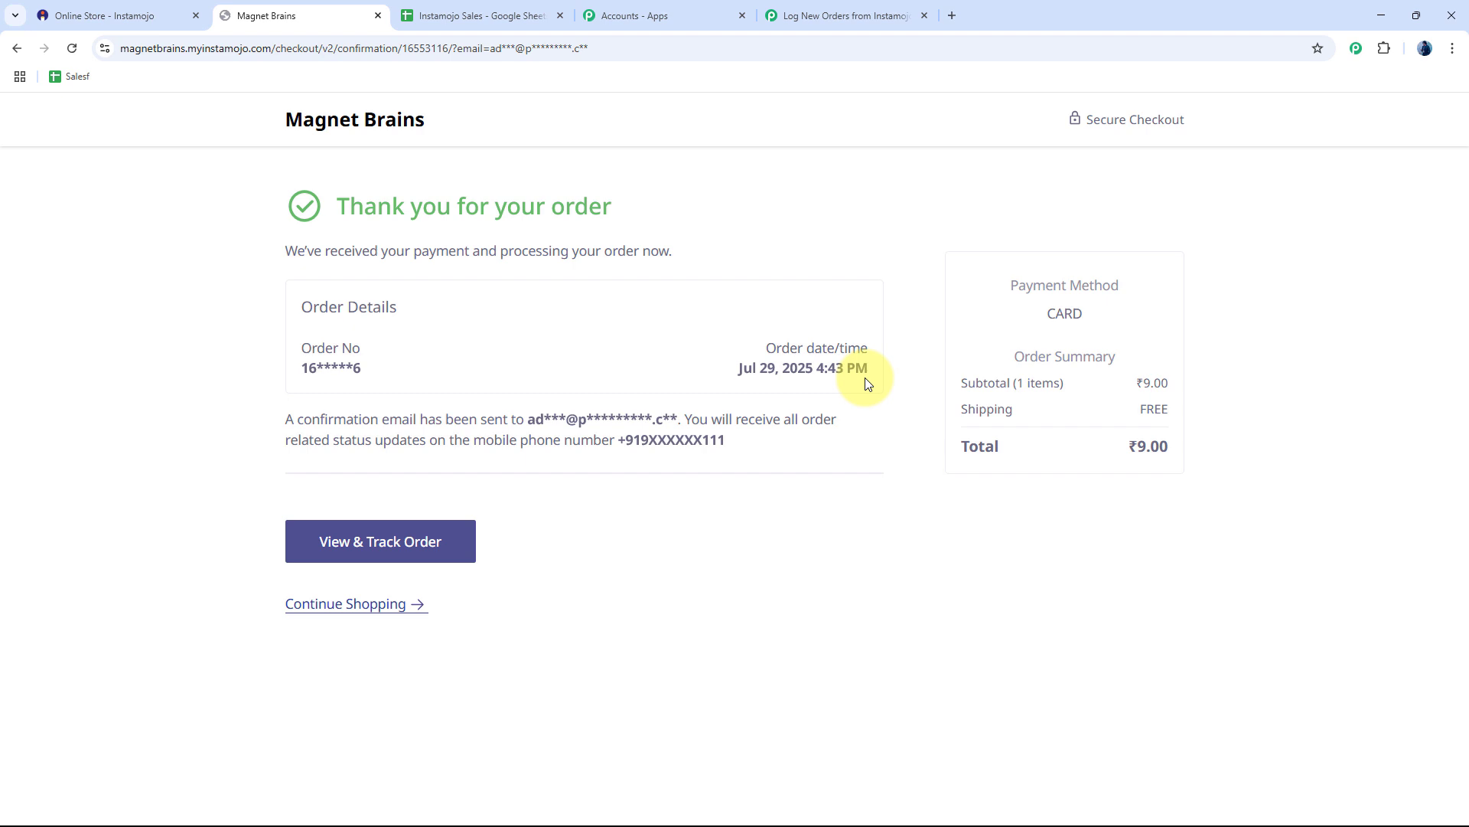
Switch to the Instamojo Sales Google Sheet and review the customer name, email, phone number and payment ID in row 3
{"action": "left_click", "coordinate": [498, 16]}
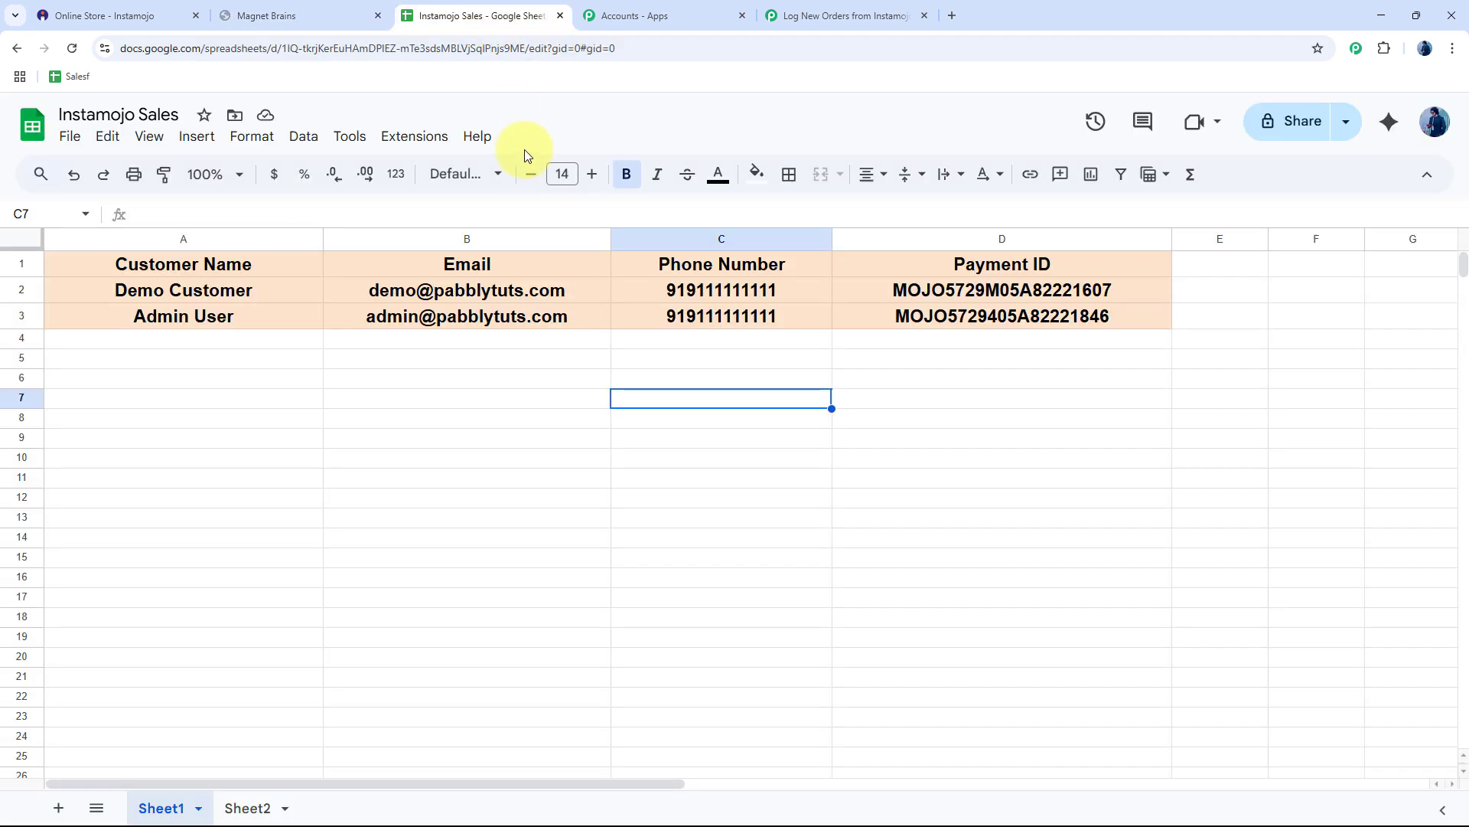
{"action": "left_click", "coordinate": [230, 337]}
{"action": "left_click", "coordinate": [244, 317]}
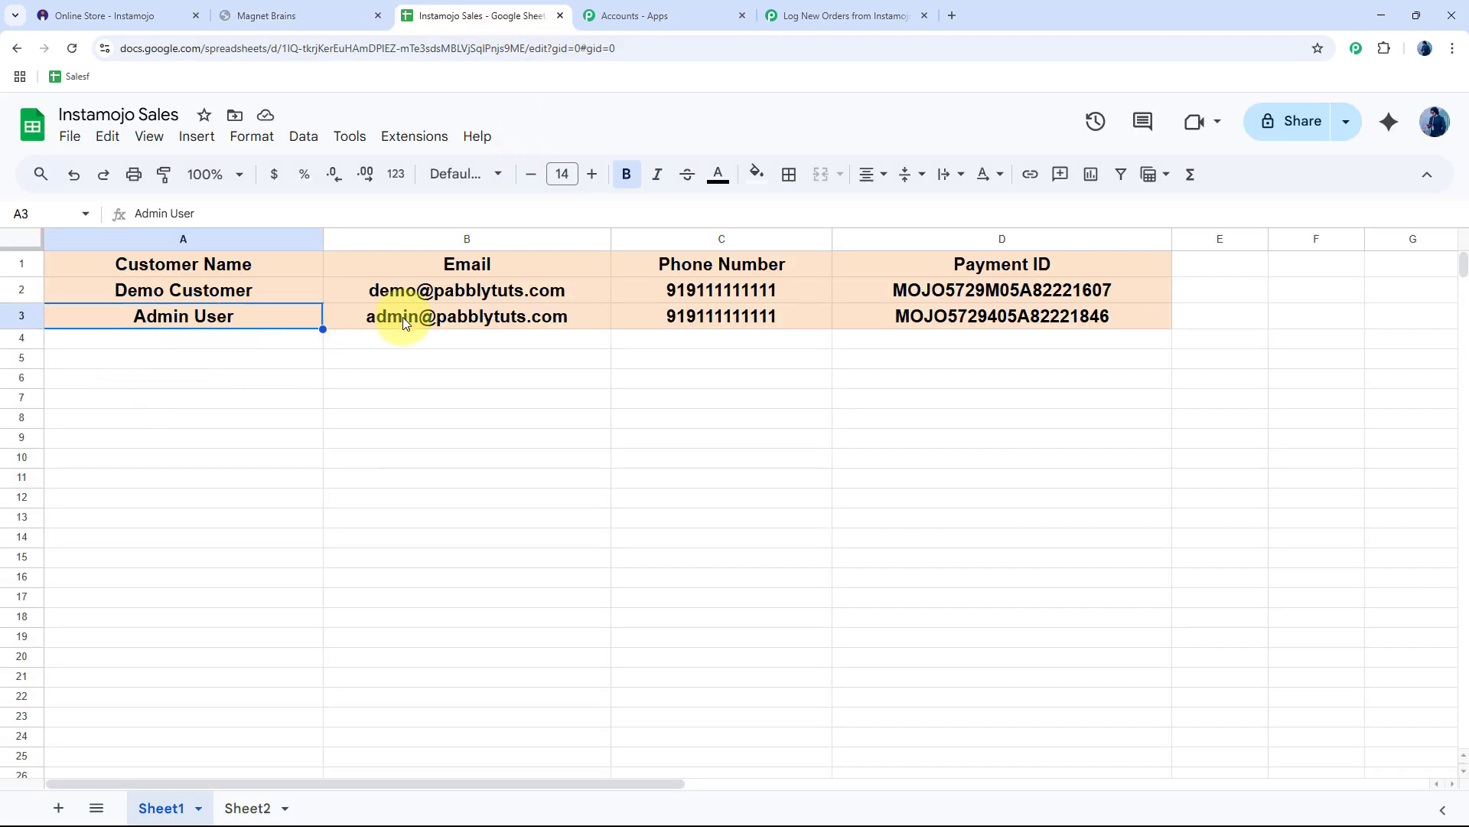
{"action": "left_click", "coordinate": [476, 316]}
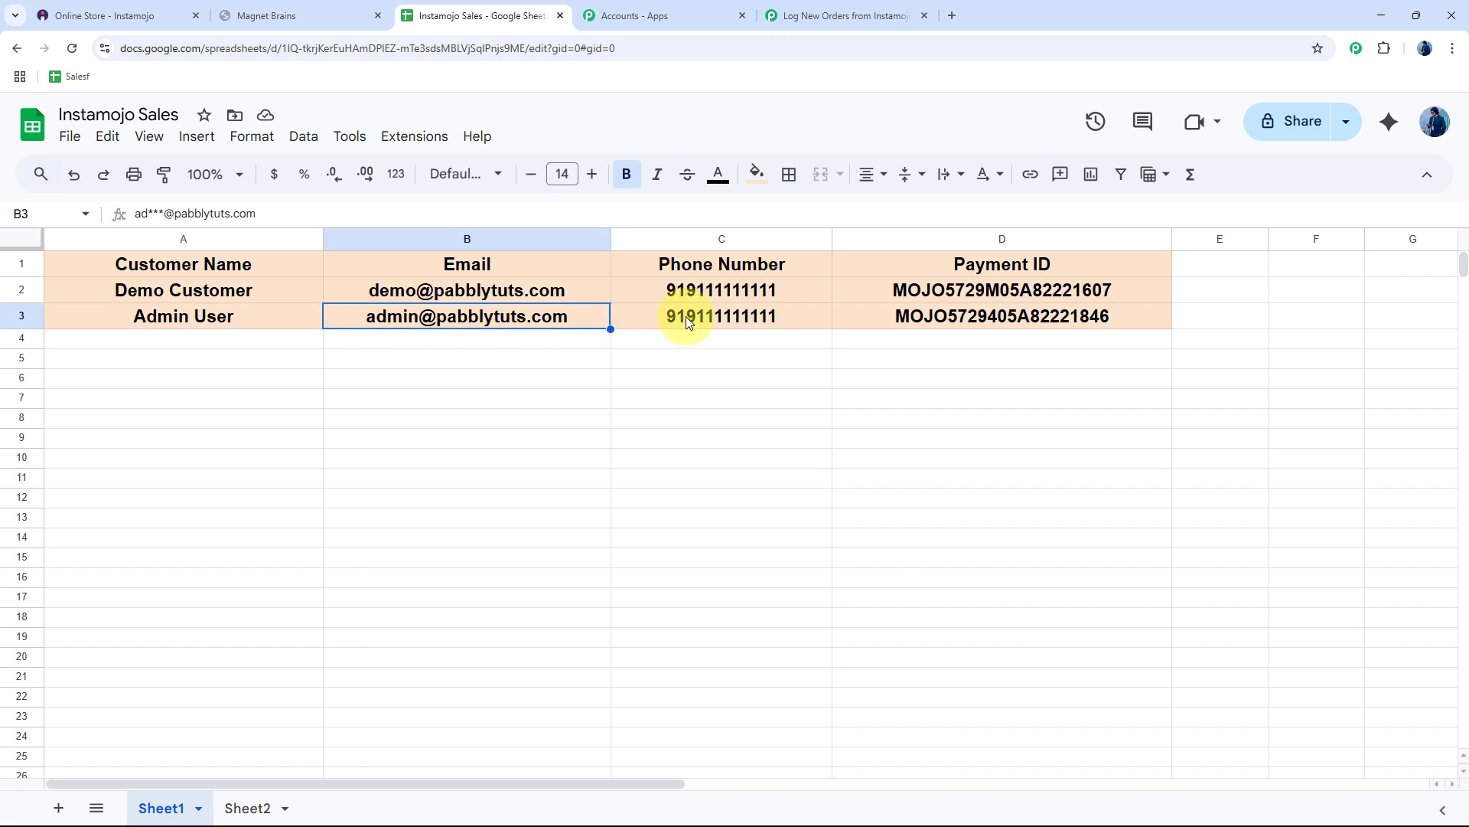
{"action": "left_click", "coordinate": [732, 315]}
{"action": "left_click", "coordinate": [1021, 315]}
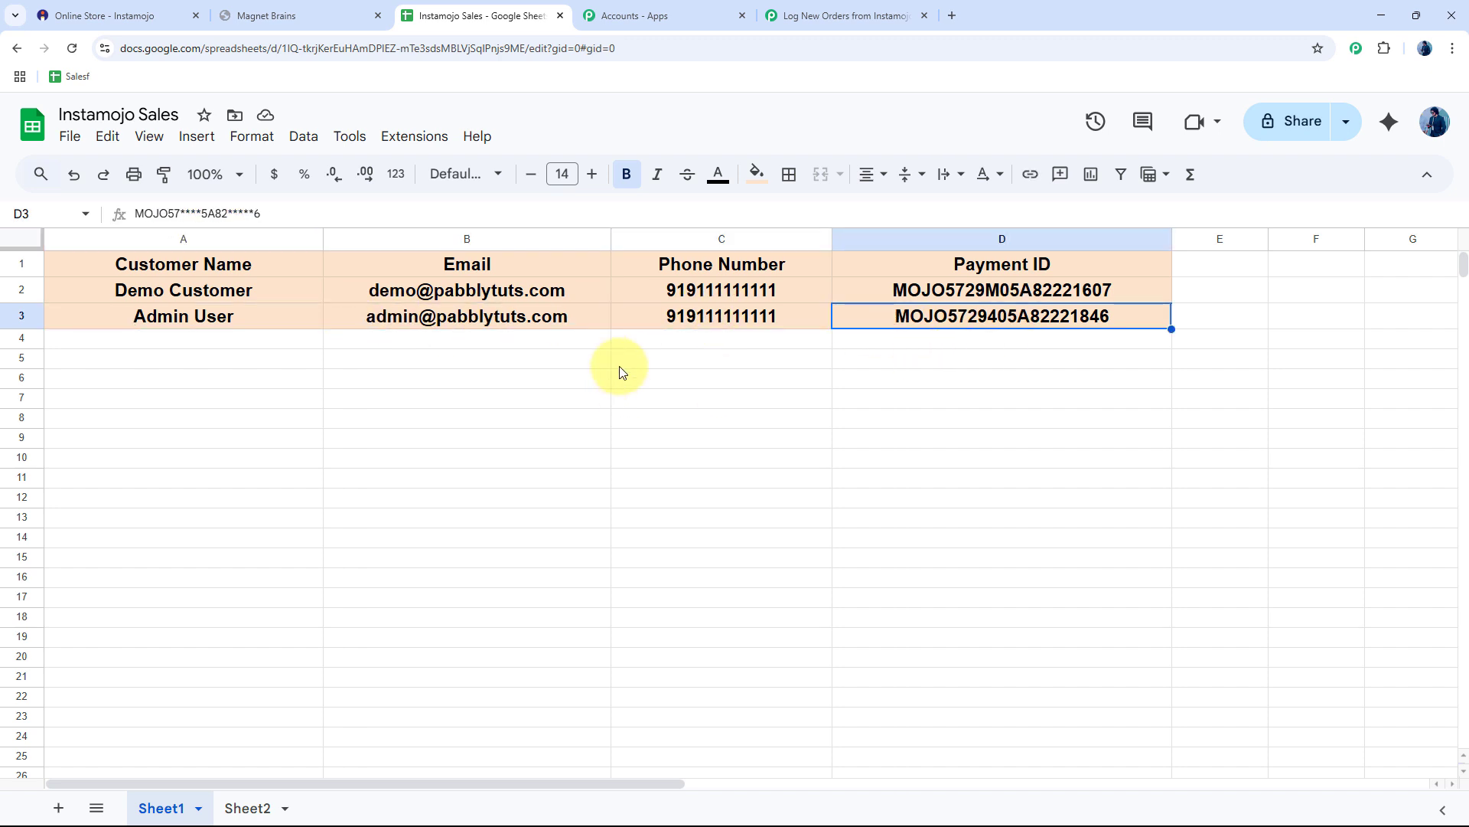
{"action": "left_click", "coordinate": [667, 338]}
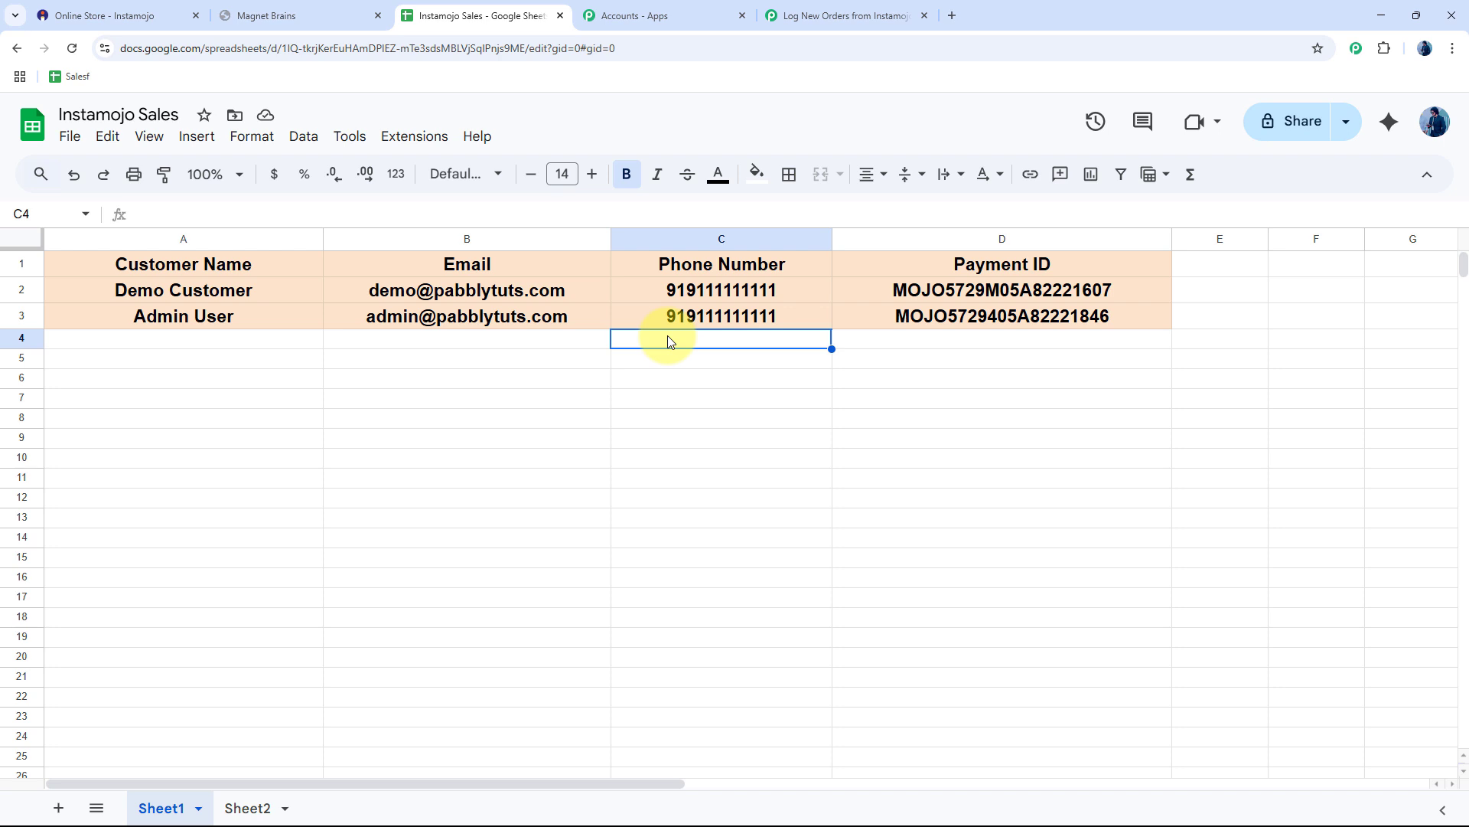
{"action": "left_click", "coordinate": [813, 15]}
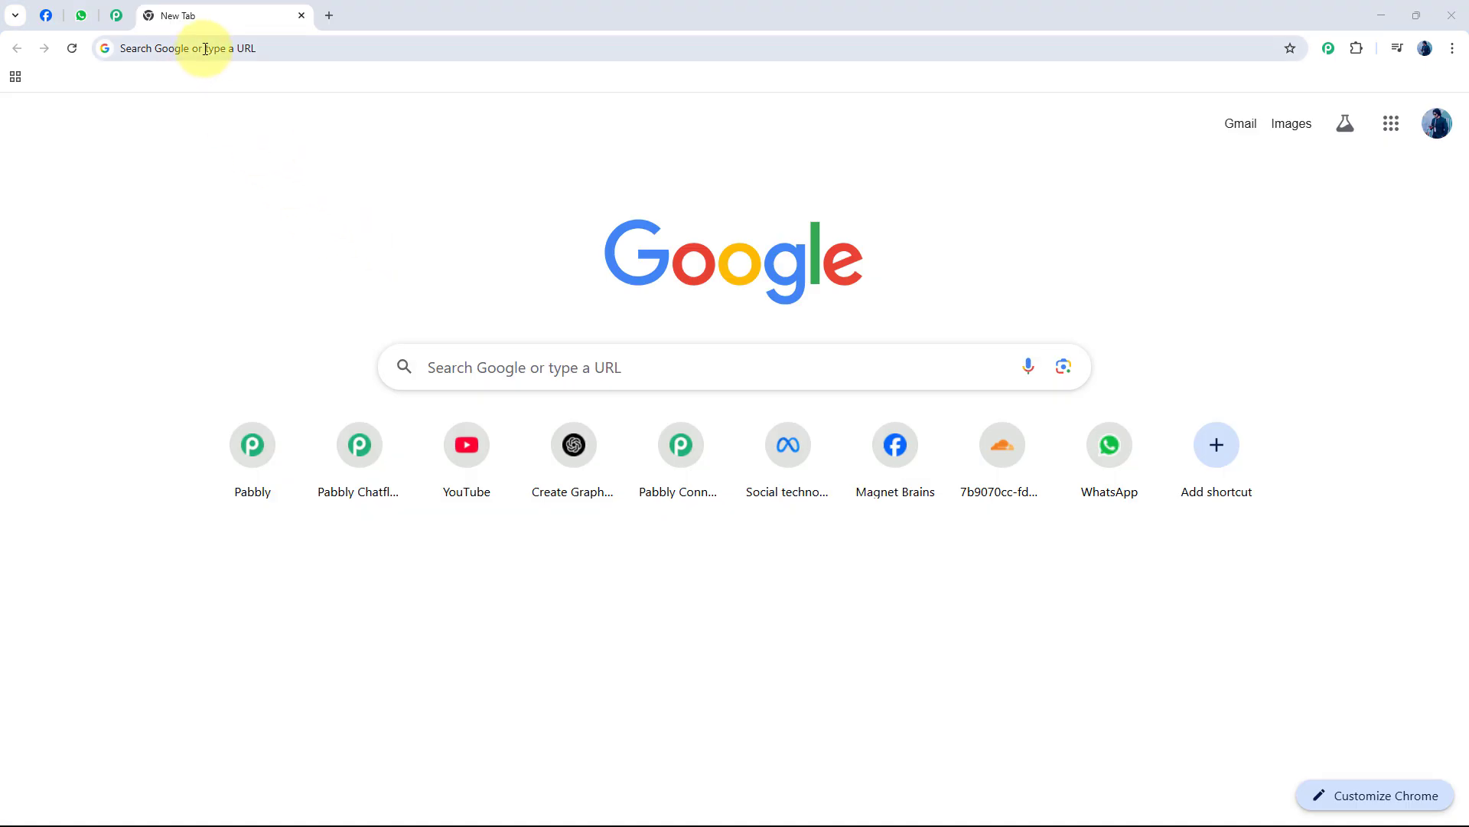
Open the Pabbly Connect website at pabbly.com/connect
{"action": "left_click", "coordinate": [205, 48]}
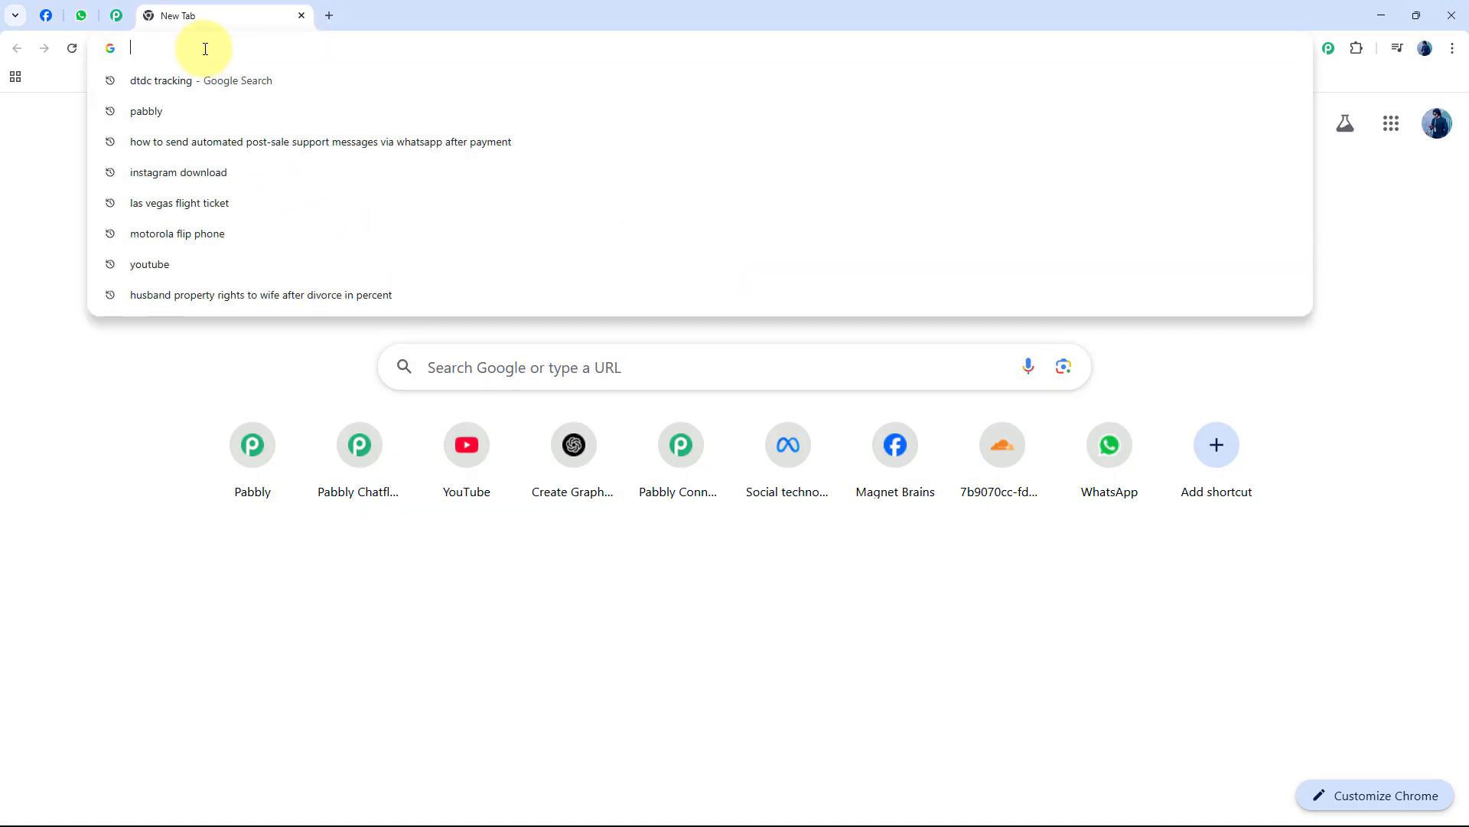
{"action": "type", "text": "pabbly"}
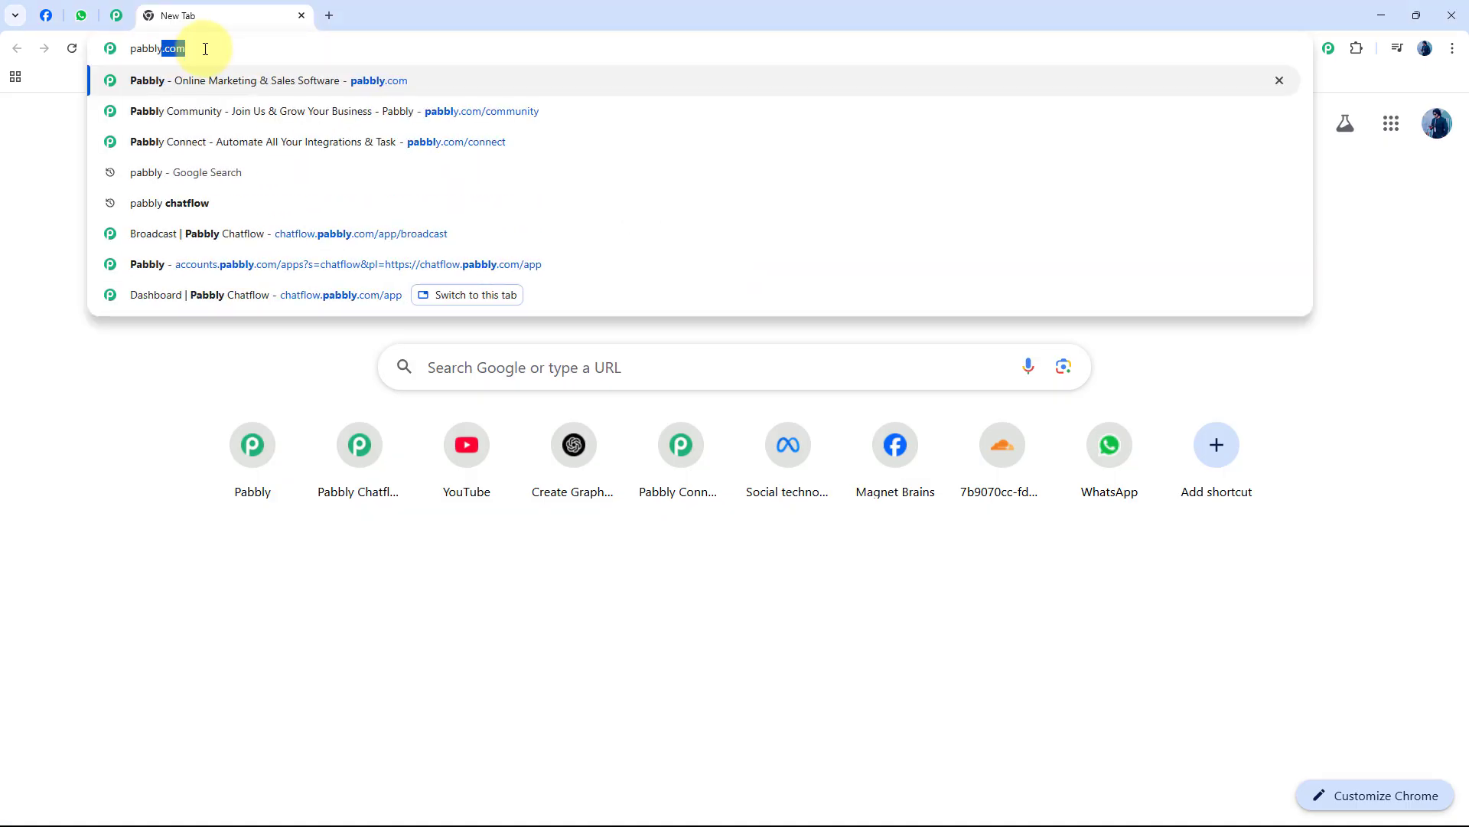
{"action": "type", "text": ".com"}
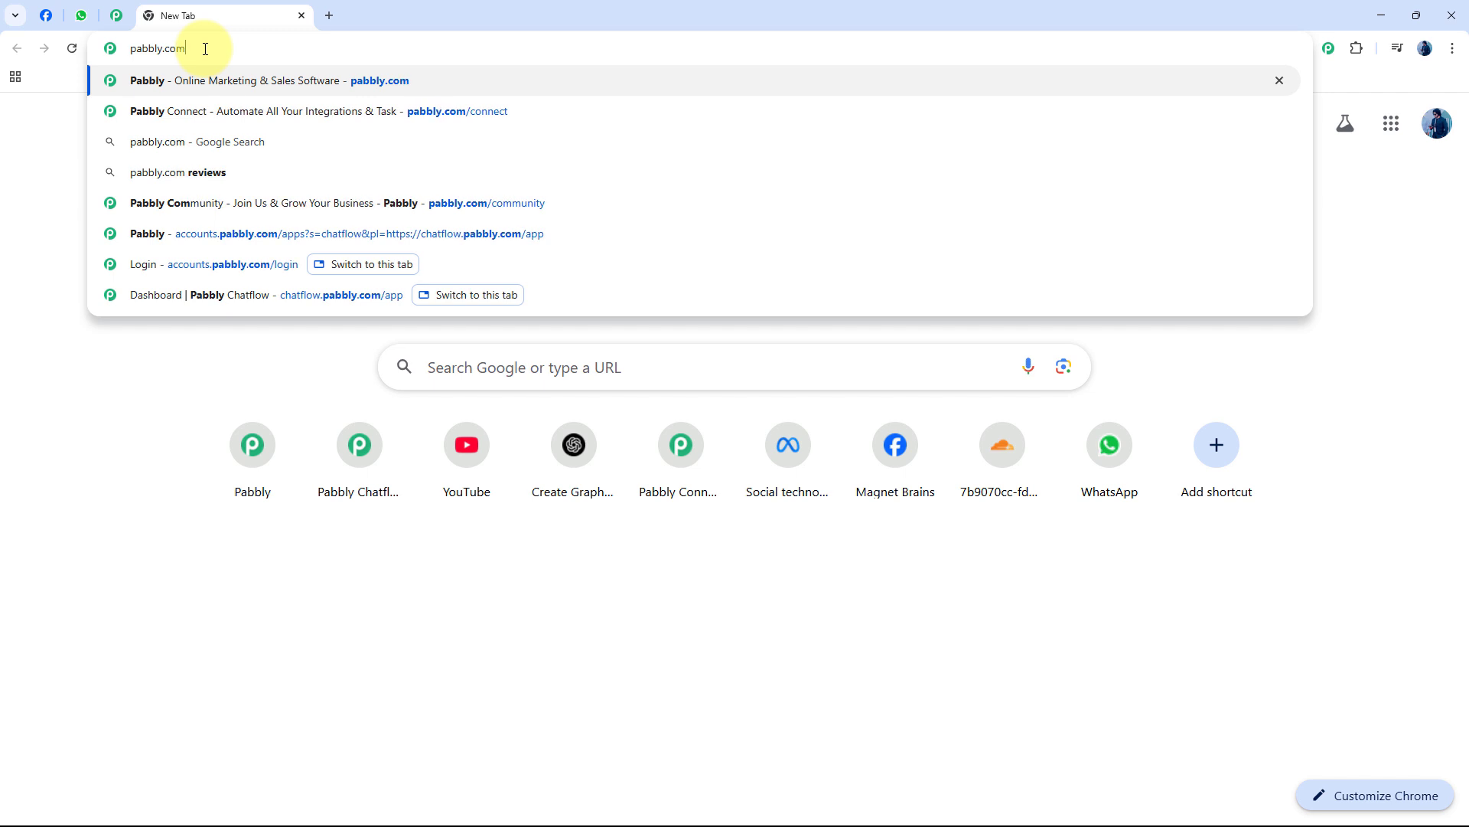
{"action": "type", "text": "/connect"}
{"action": "key", "text": "Return"}
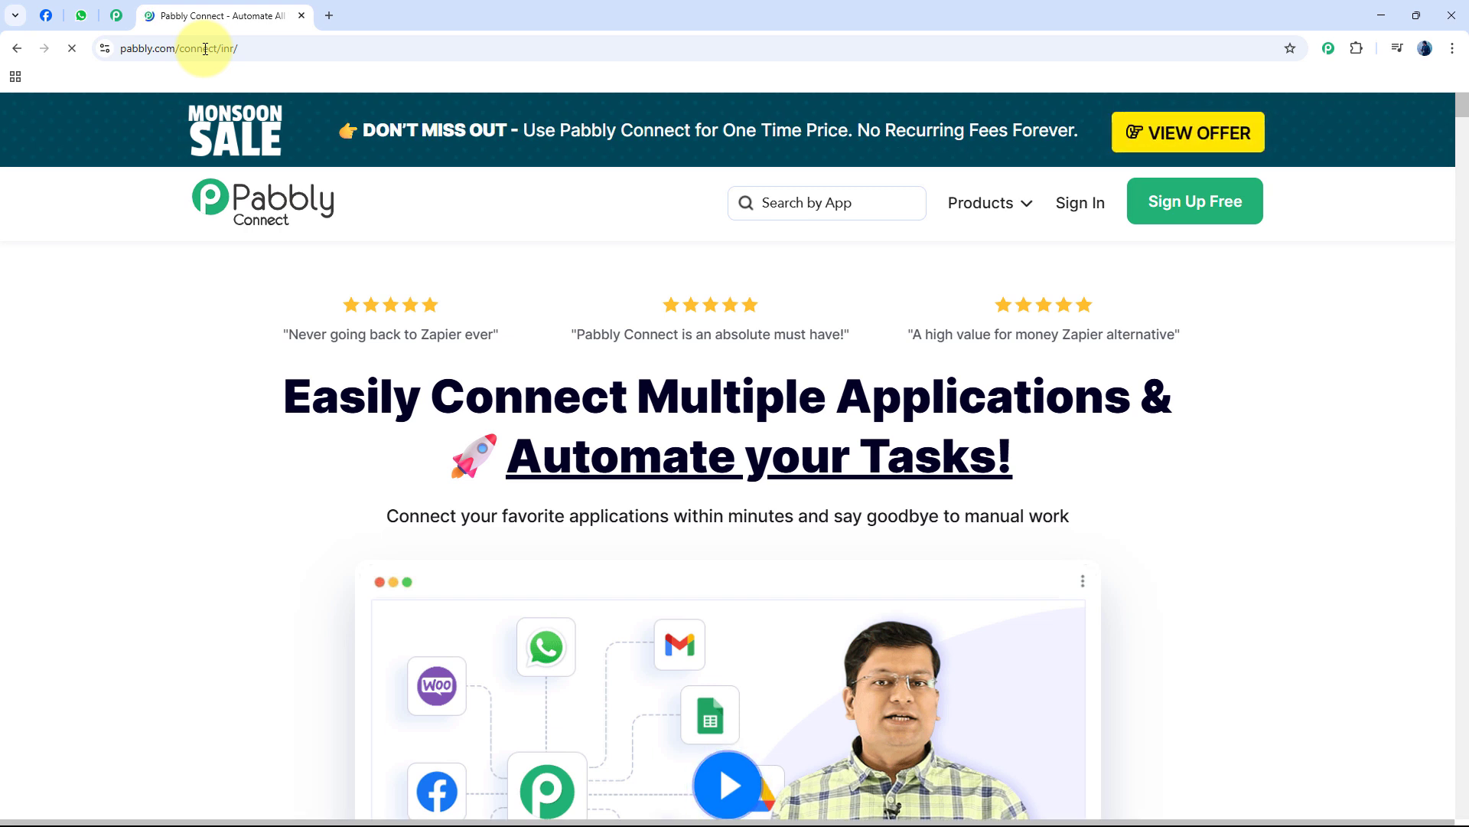
Look at the Pabbly Community page and return to the Pabbly Connect page
{"action": "left_click", "coordinate": [118, 21]}
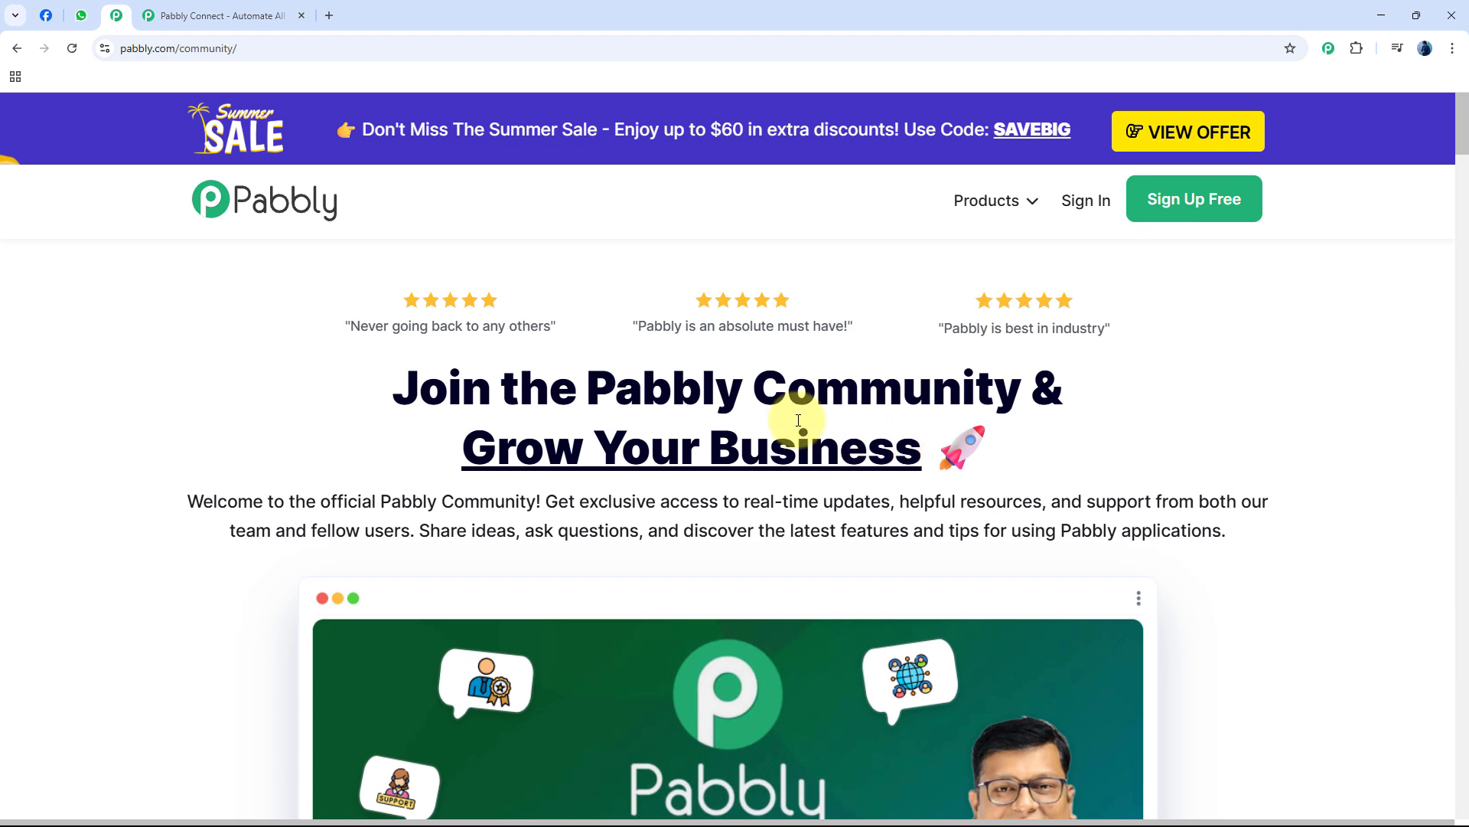
{"action": "left_click", "coordinate": [275, 15]}
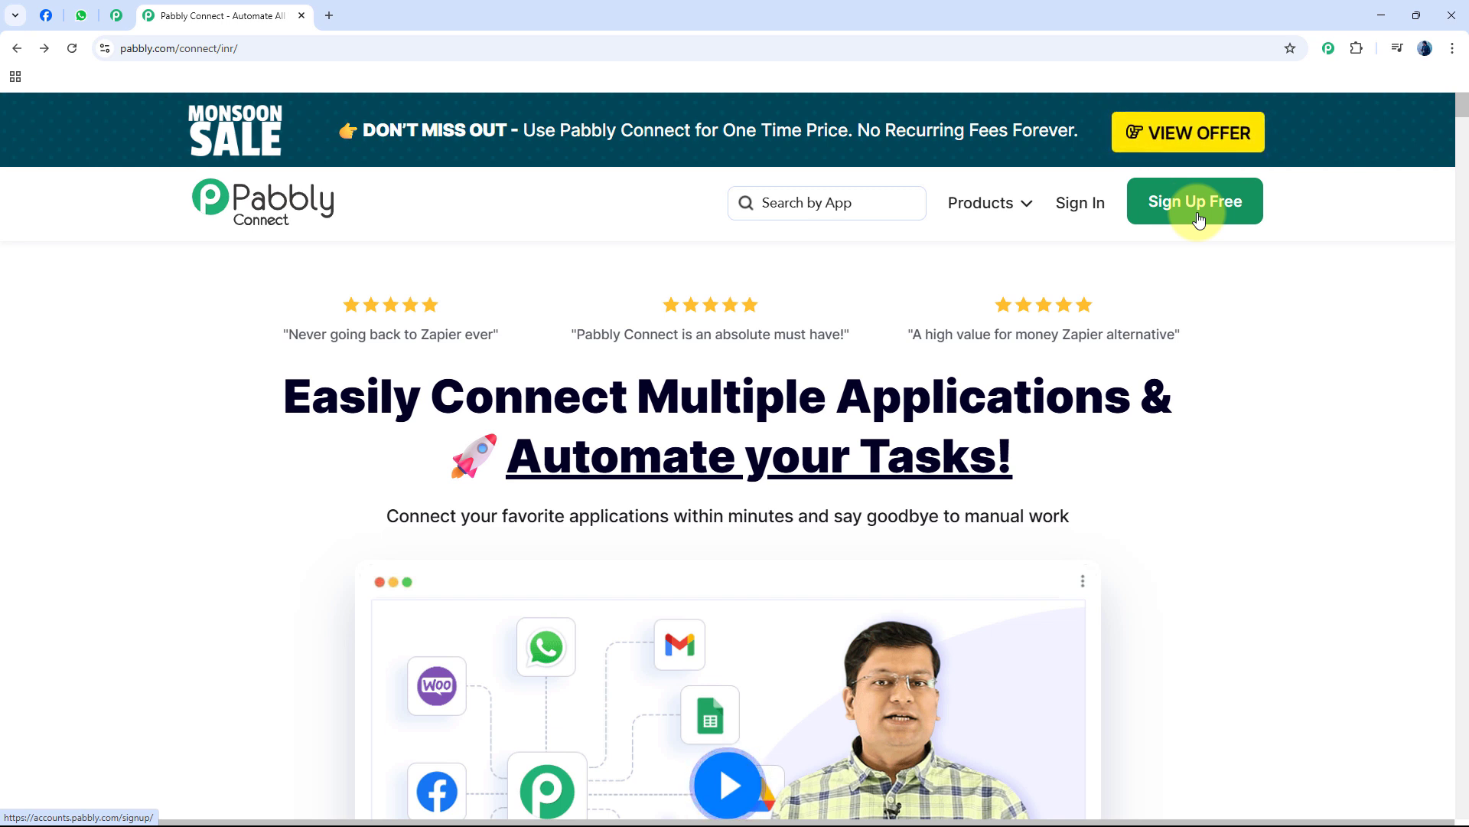
Sign in to Pabbly and access Pabbly Connect from the list of all apps
{"action": "left_click", "coordinate": [1079, 218]}
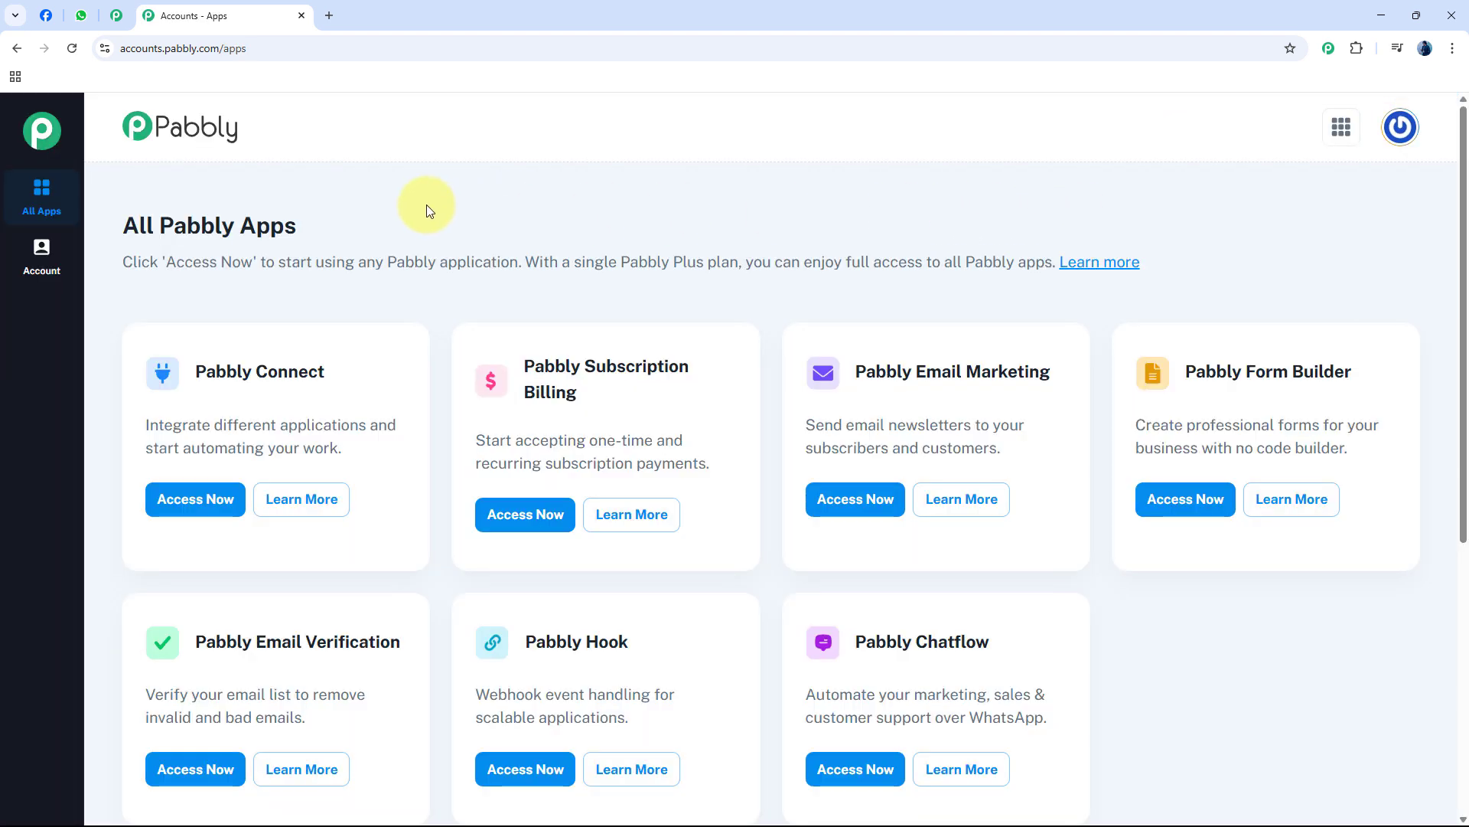
{"action": "scroll", "coordinate": [467, 211], "scroll_direction": "down", "scroll_amount": 1}
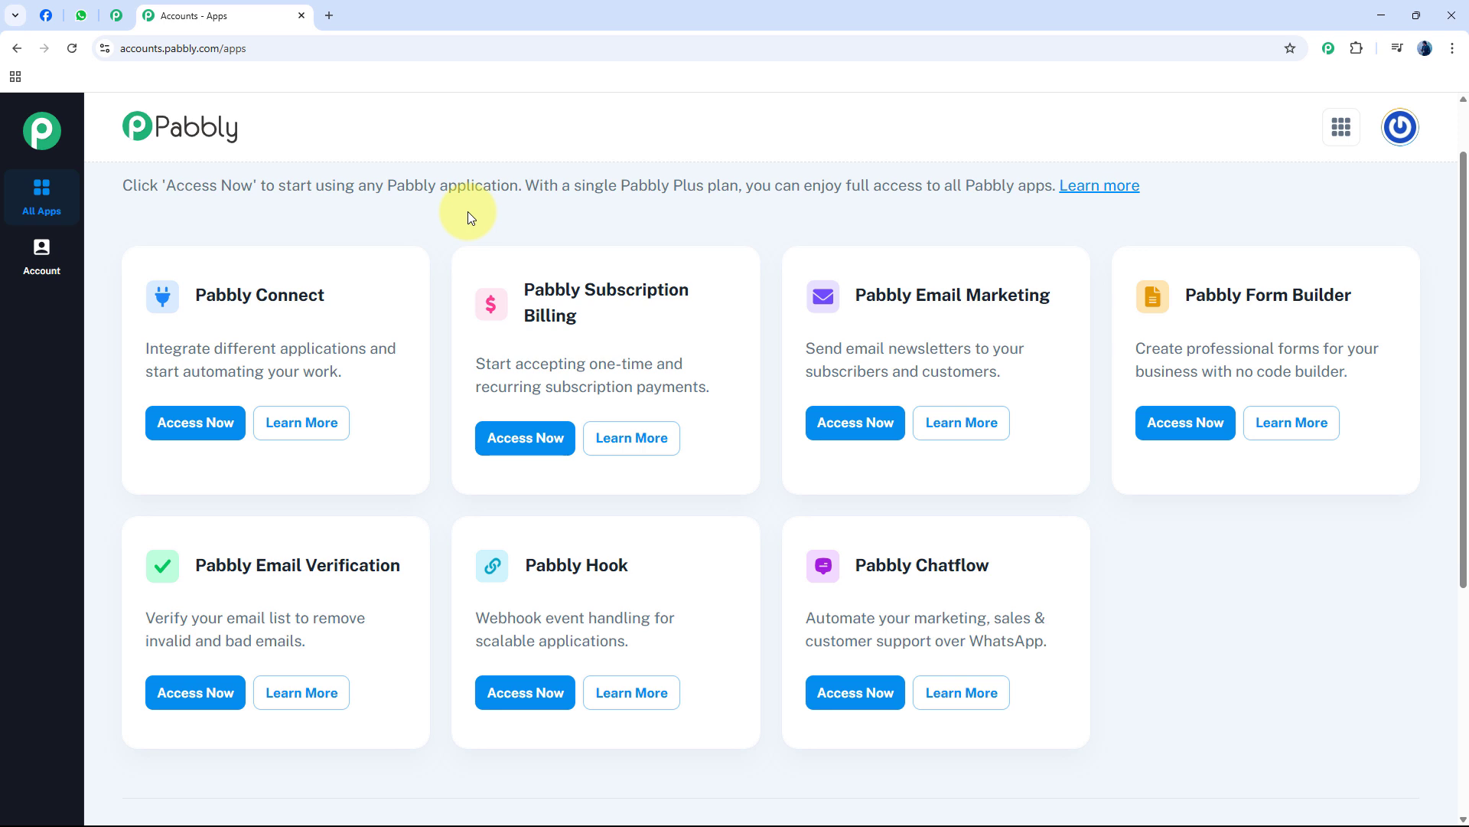
{"action": "left_click", "coordinate": [193, 428]}
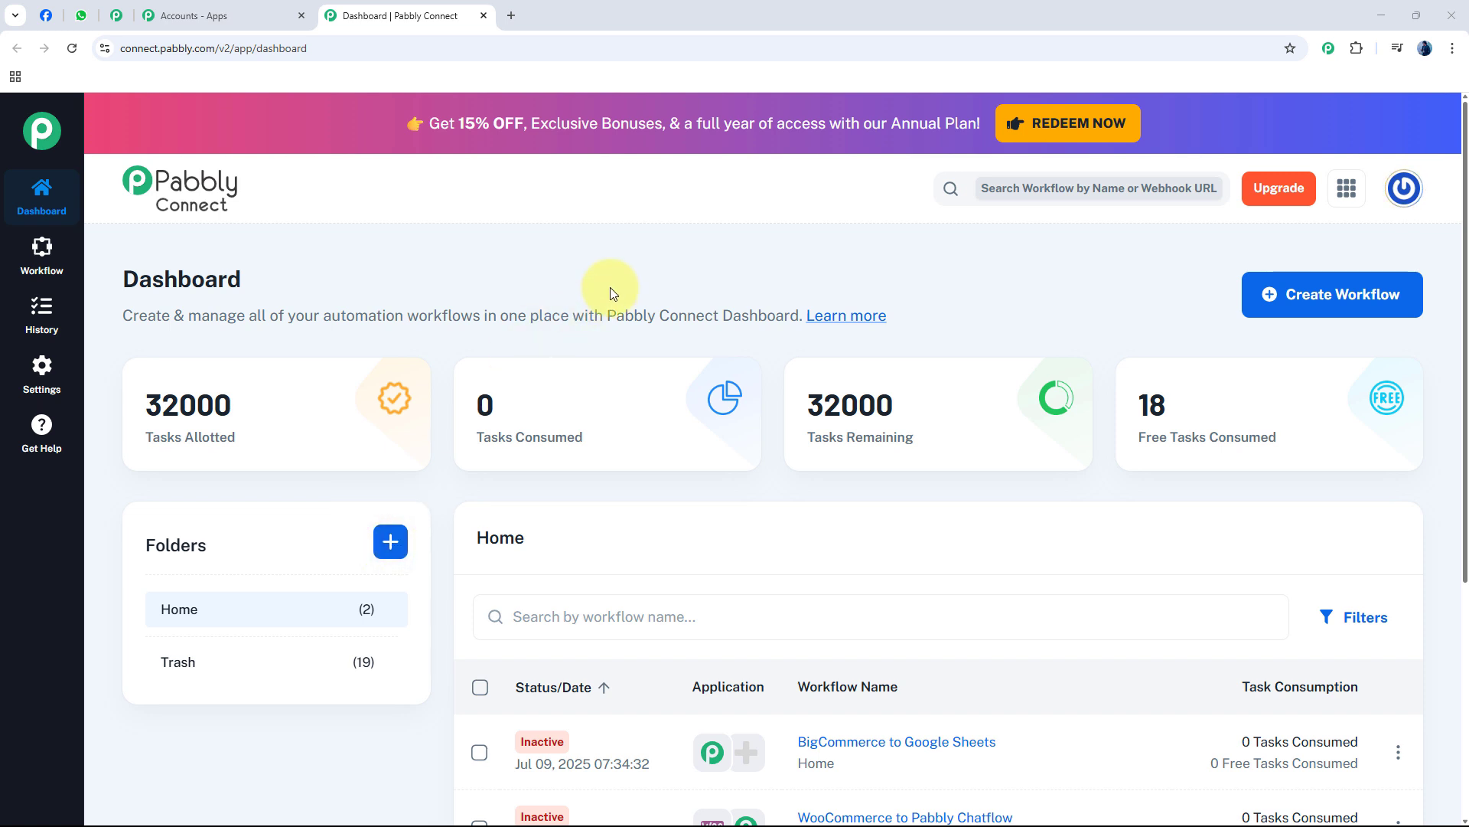
Create a workflow with the Classic builder named "Log New Orders from Instamojo into Google Sheets" in the Home folder, and collapse its trigger section
{"action": "left_click", "coordinate": [1360, 310]}
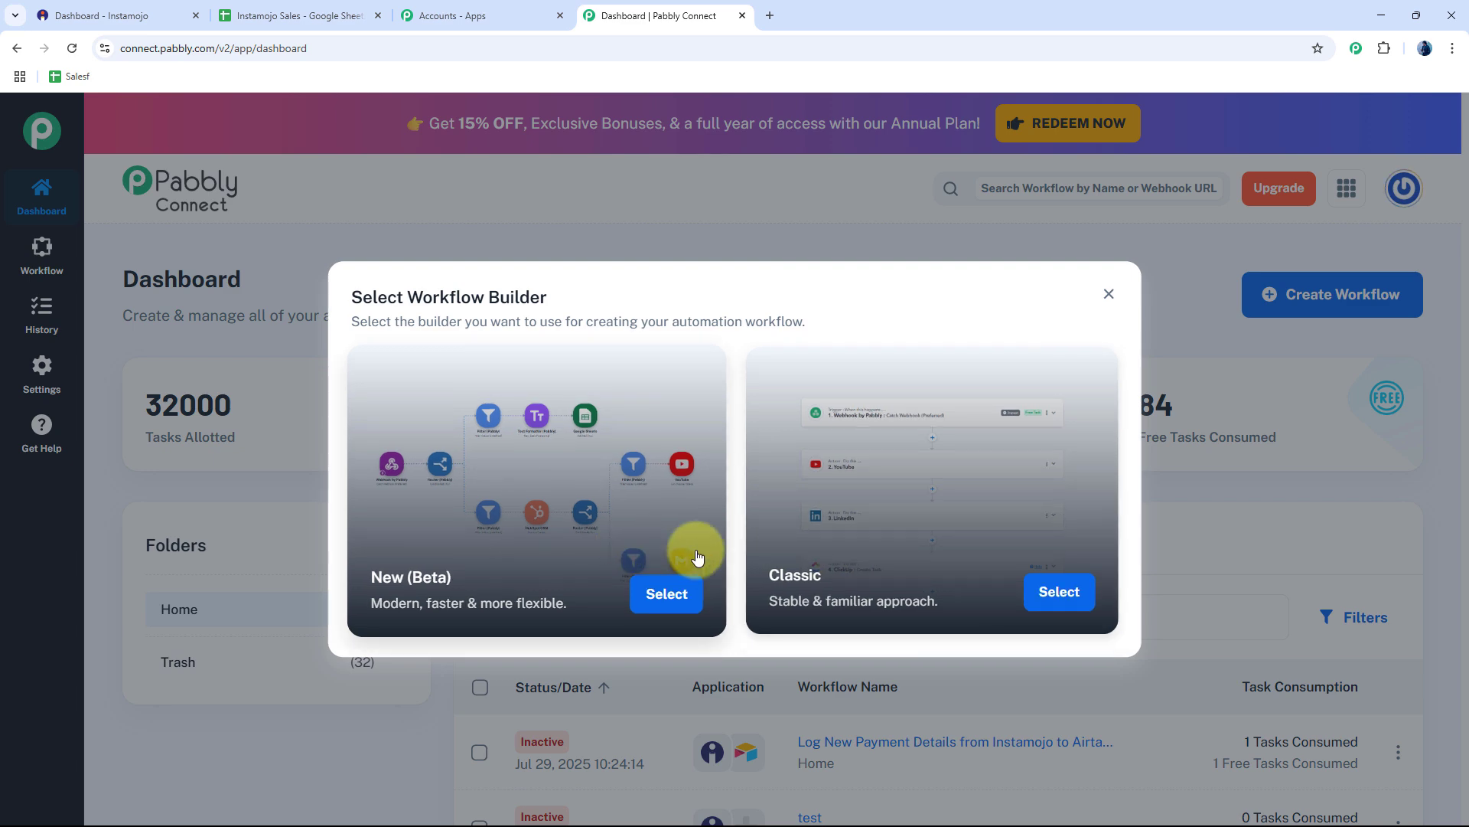
{"action": "left_click", "coordinate": [1060, 595]}
{"action": "key", "text": "ctrl+a"}
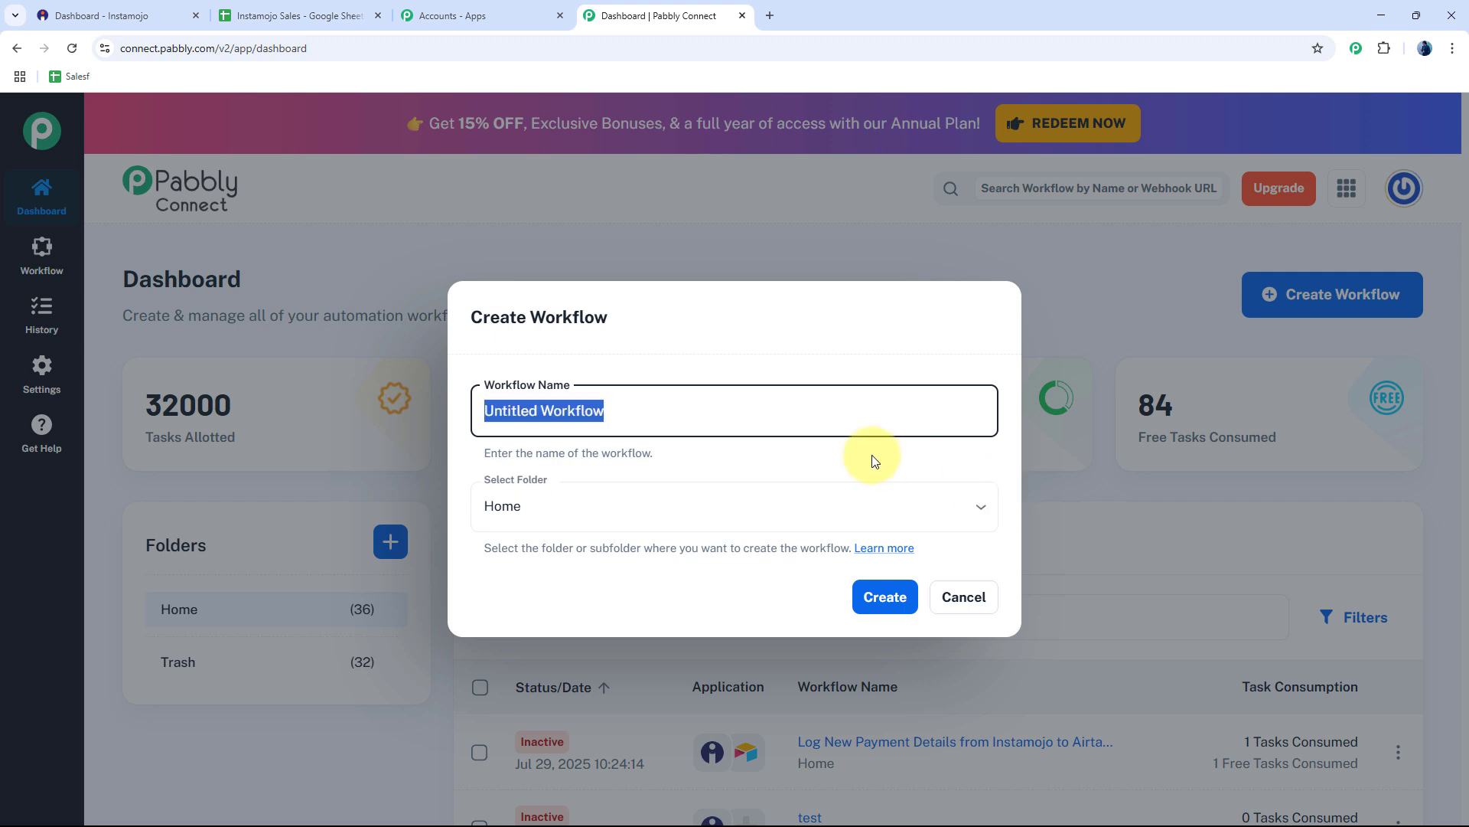
{"action": "type", "text": "Log New Orders from Instamojo into Google Sheets"}
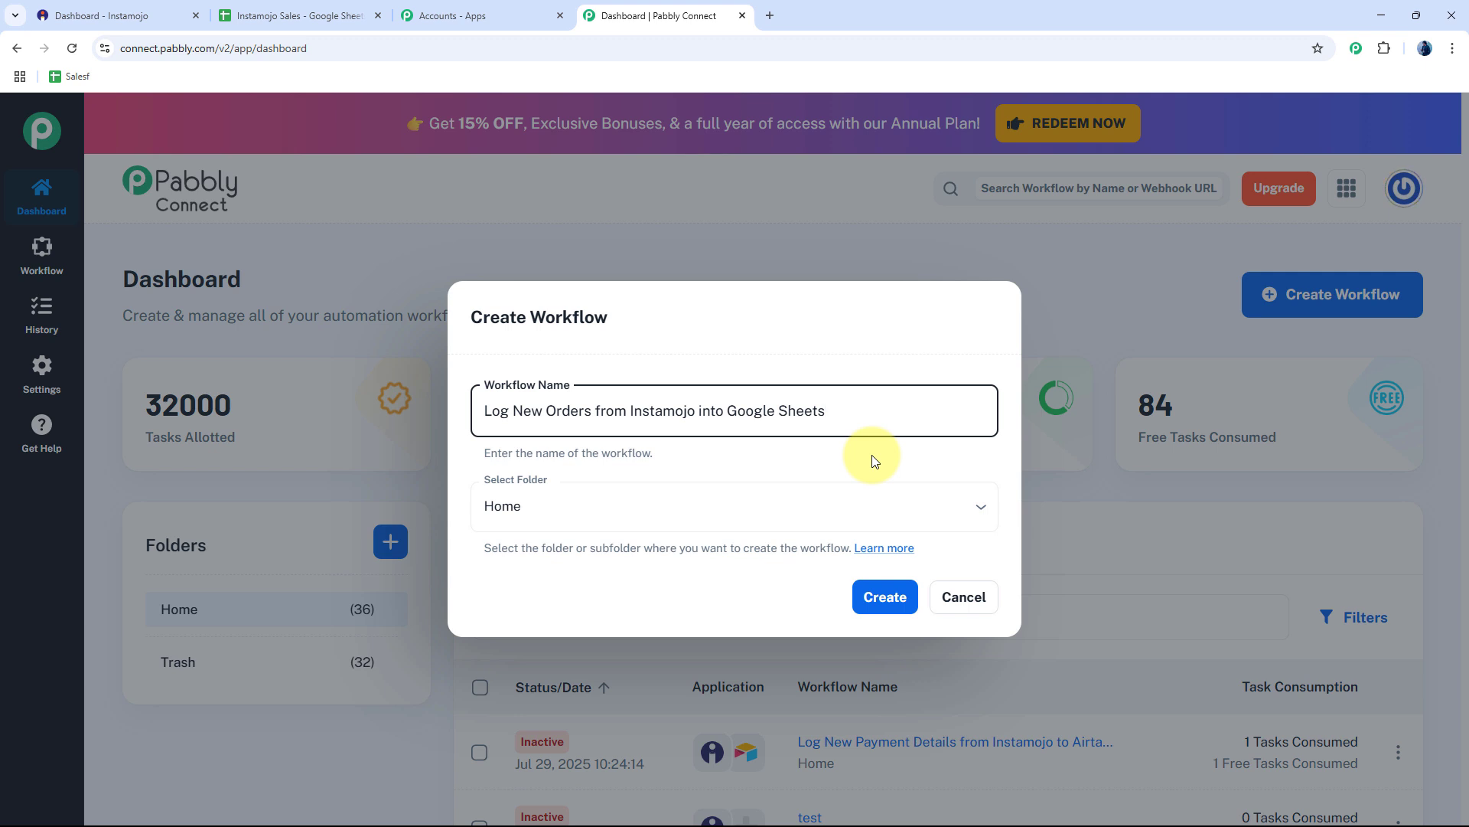
{"action": "left_click", "coordinate": [764, 509]}
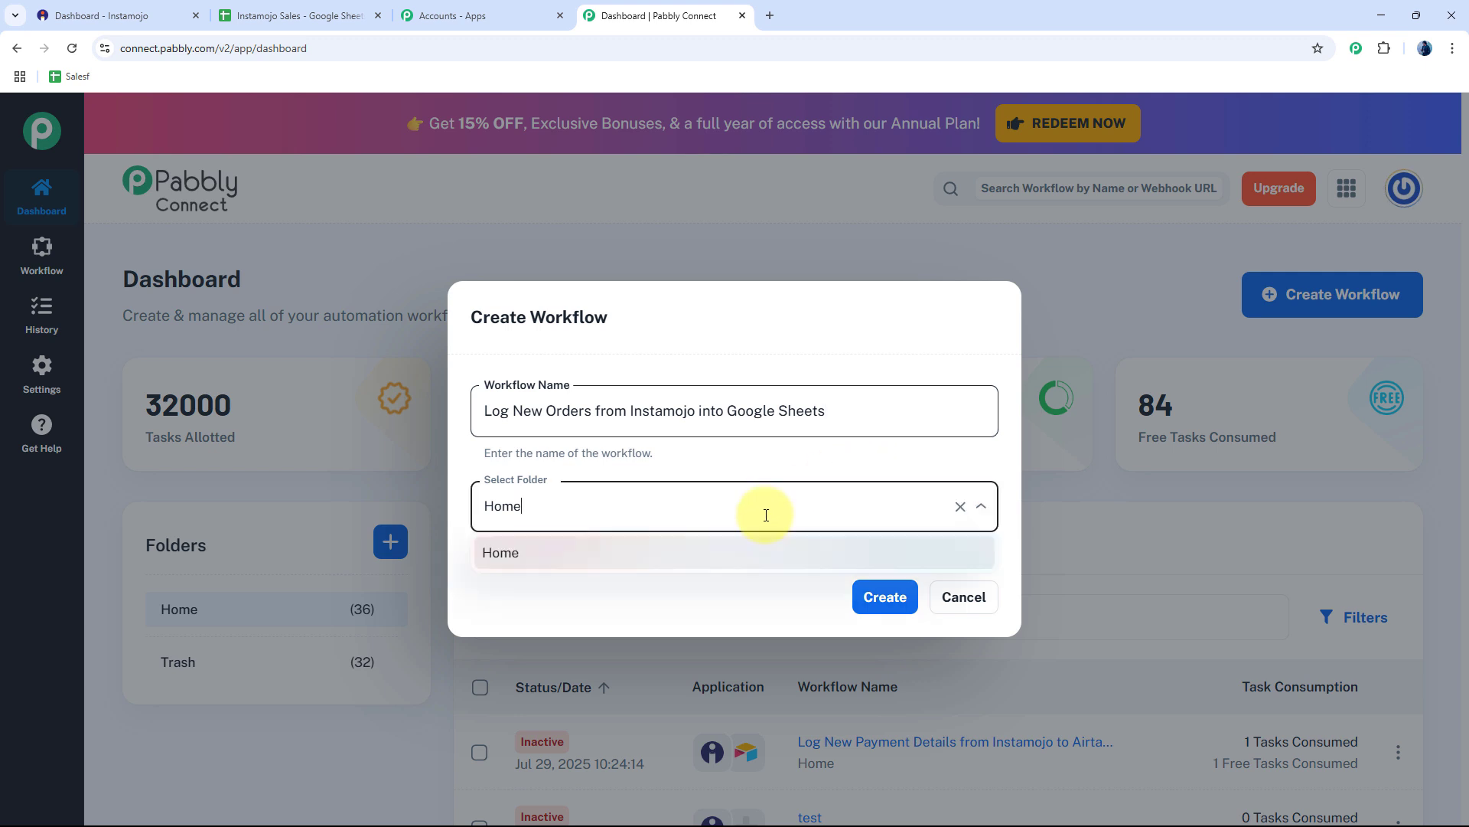
{"action": "left_click", "coordinate": [792, 477]}
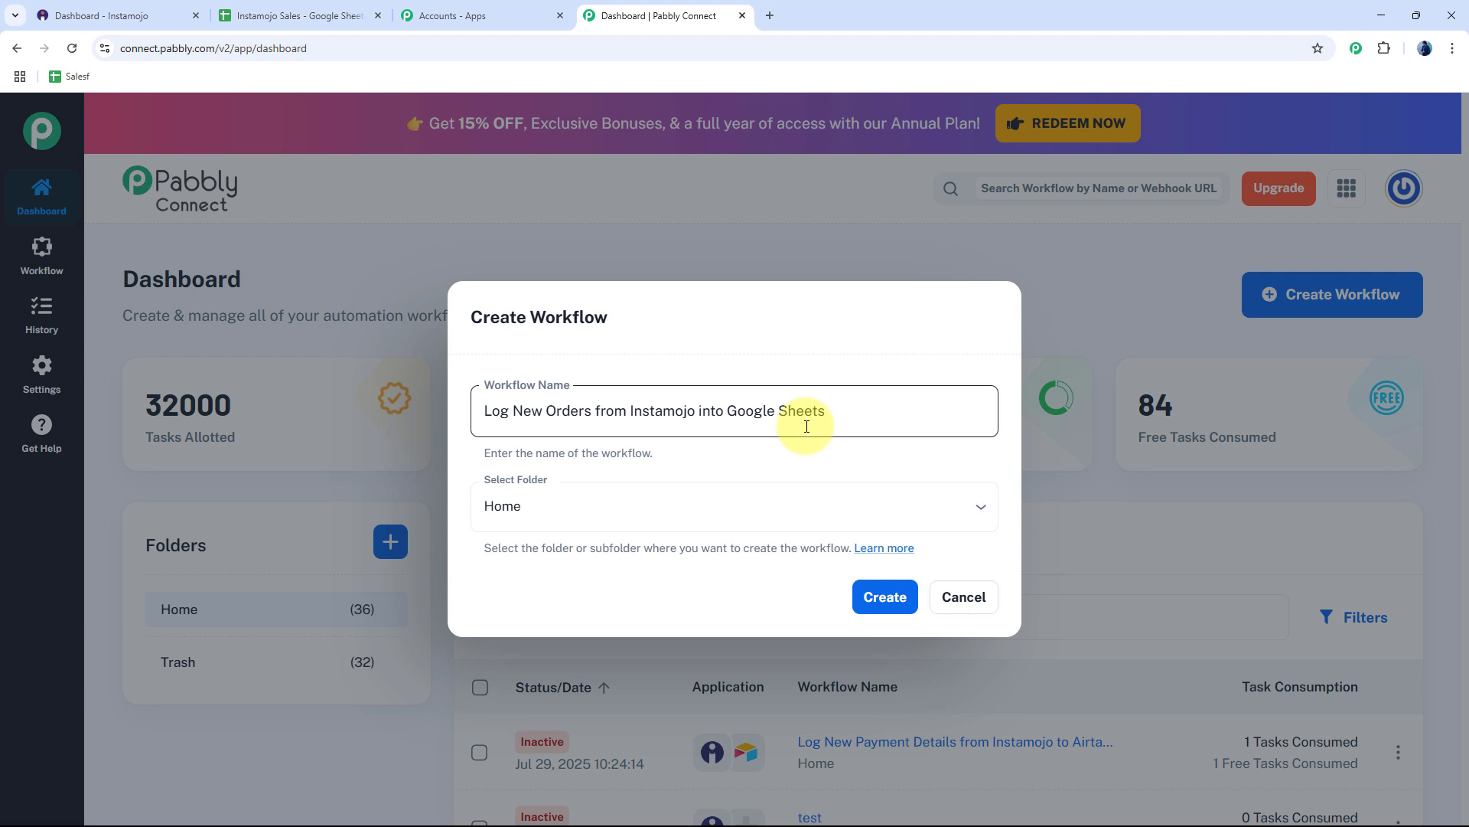
{"action": "left_click", "coordinate": [880, 598]}
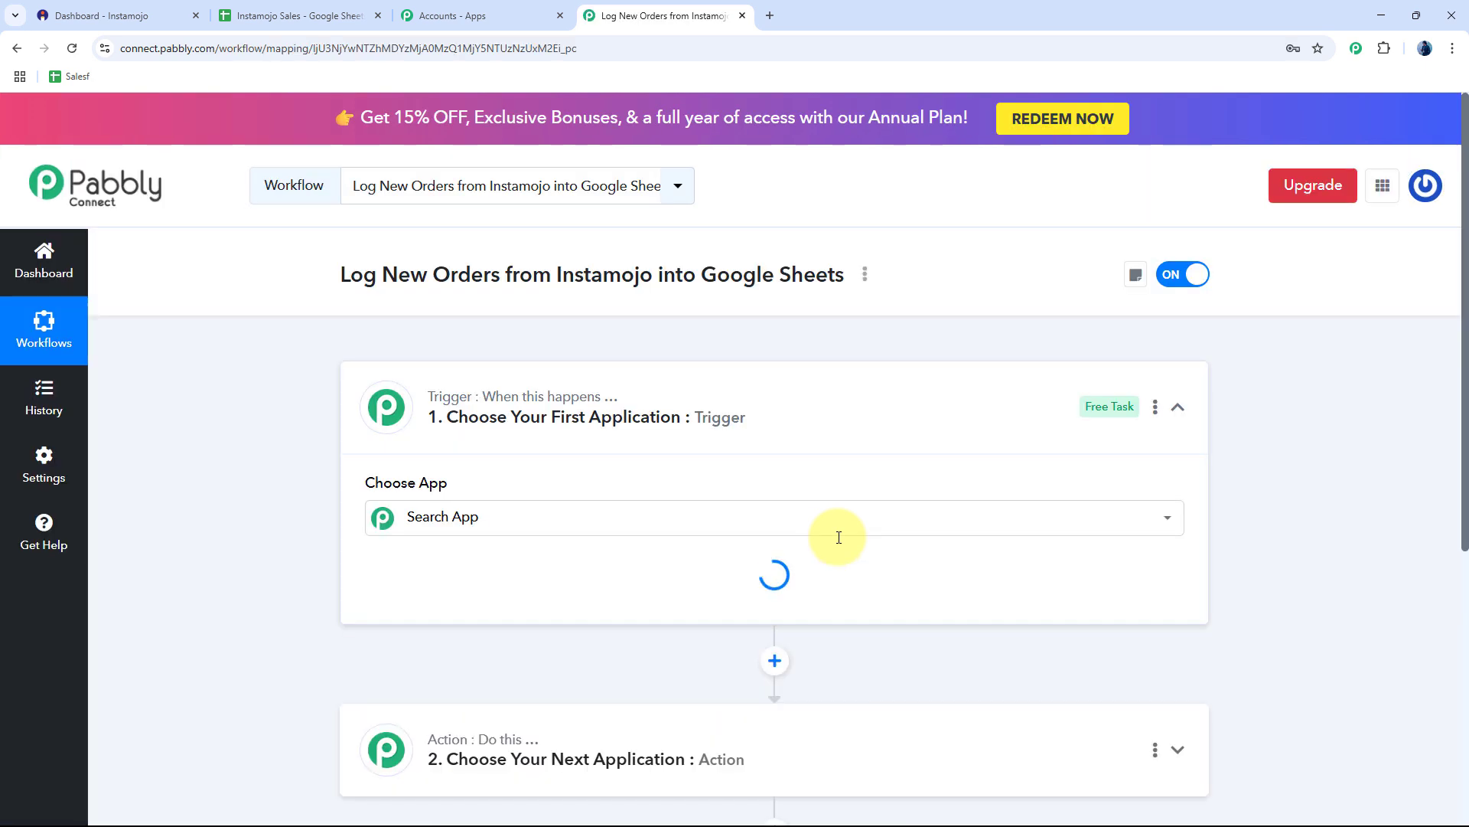
{"action": "left_click", "coordinate": [696, 429]}
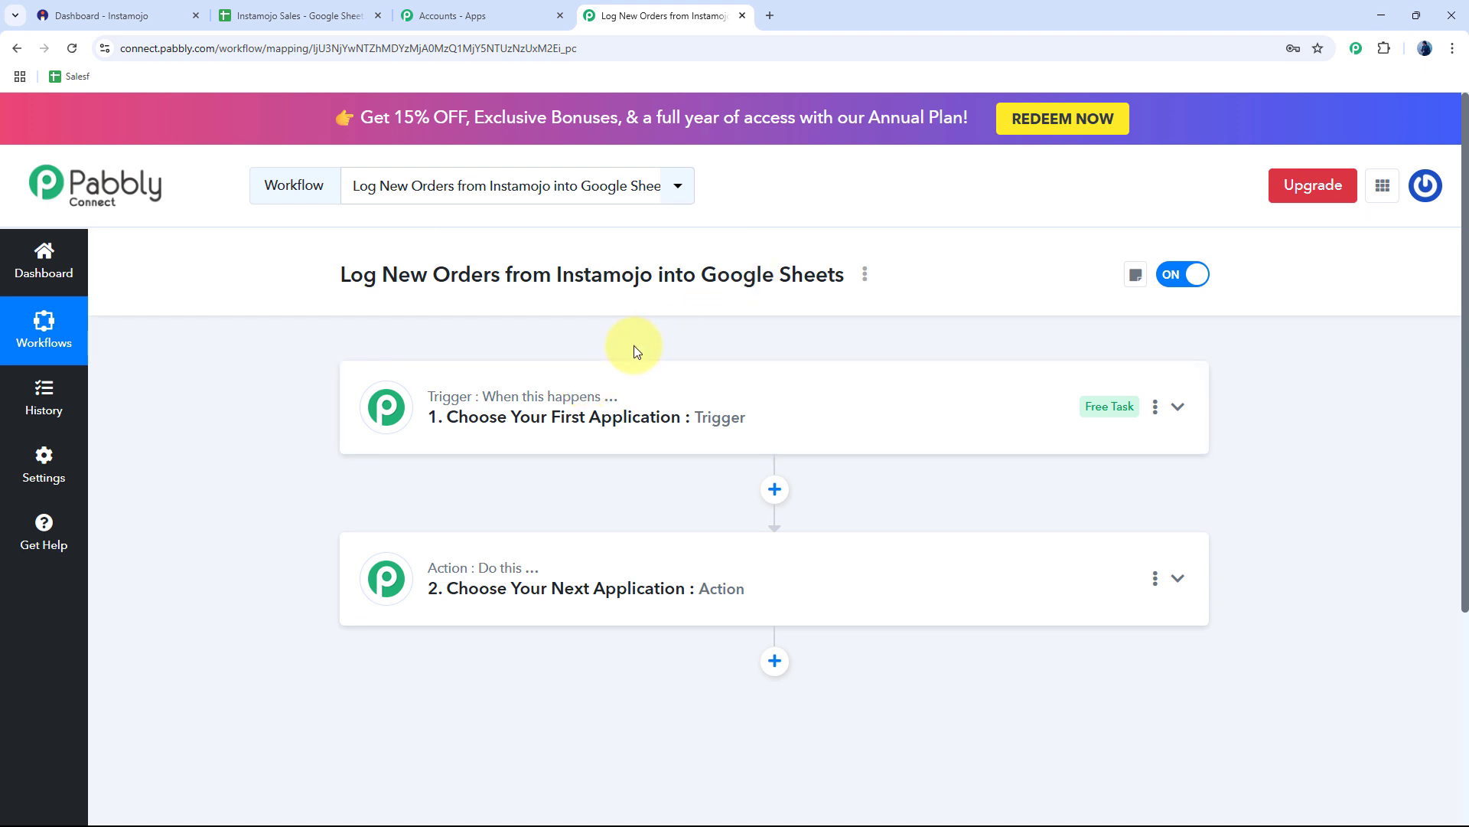
Review the Instamojo dashboard and the Customer Name, Email, Phone Number and Payment ID columns of the Instamojo Sales sheet, and return to the workflow
{"action": "left_click", "coordinate": [124, 16]}
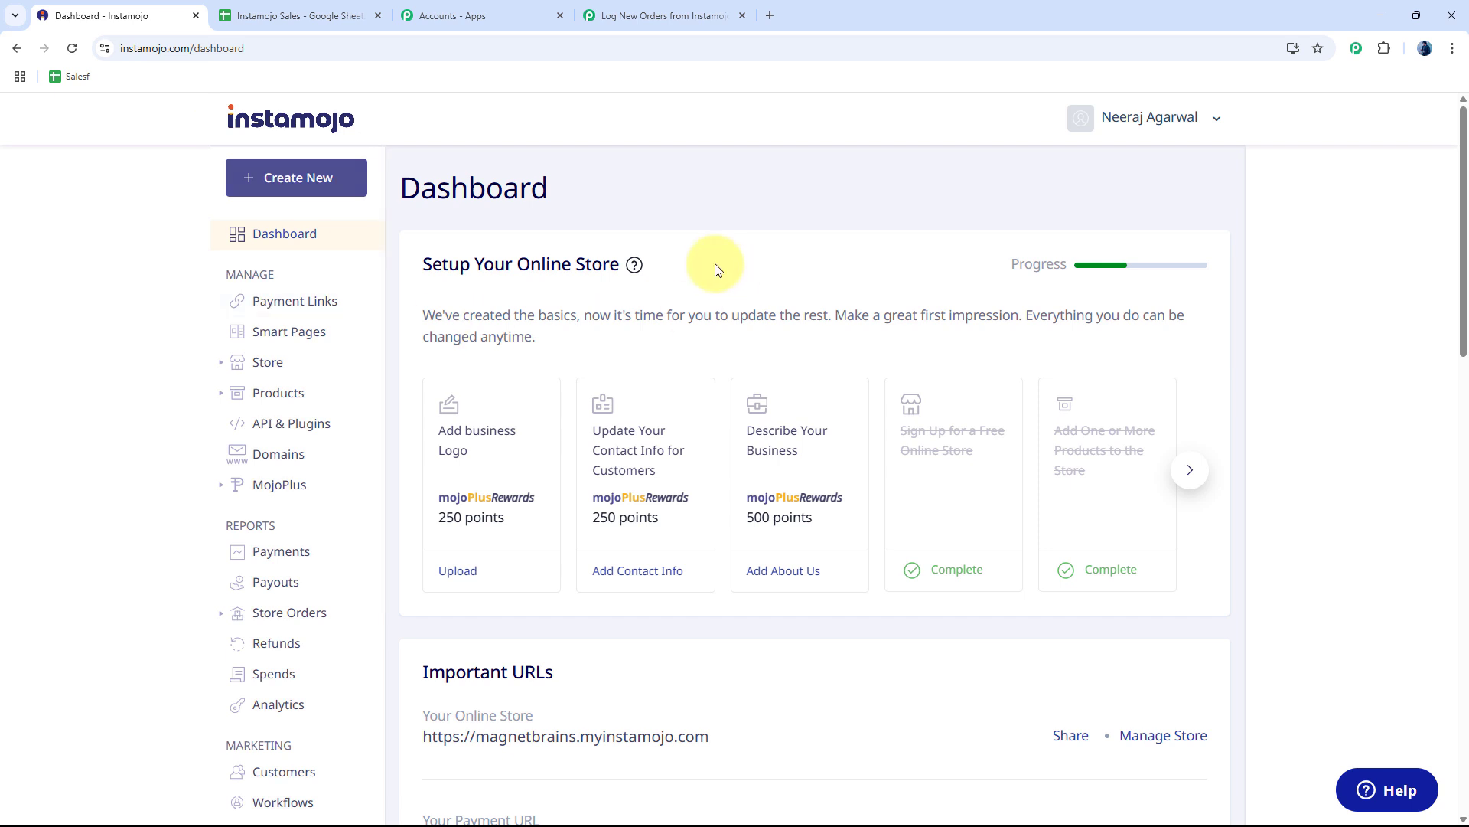
{"action": "left_click", "coordinate": [316, 16]}
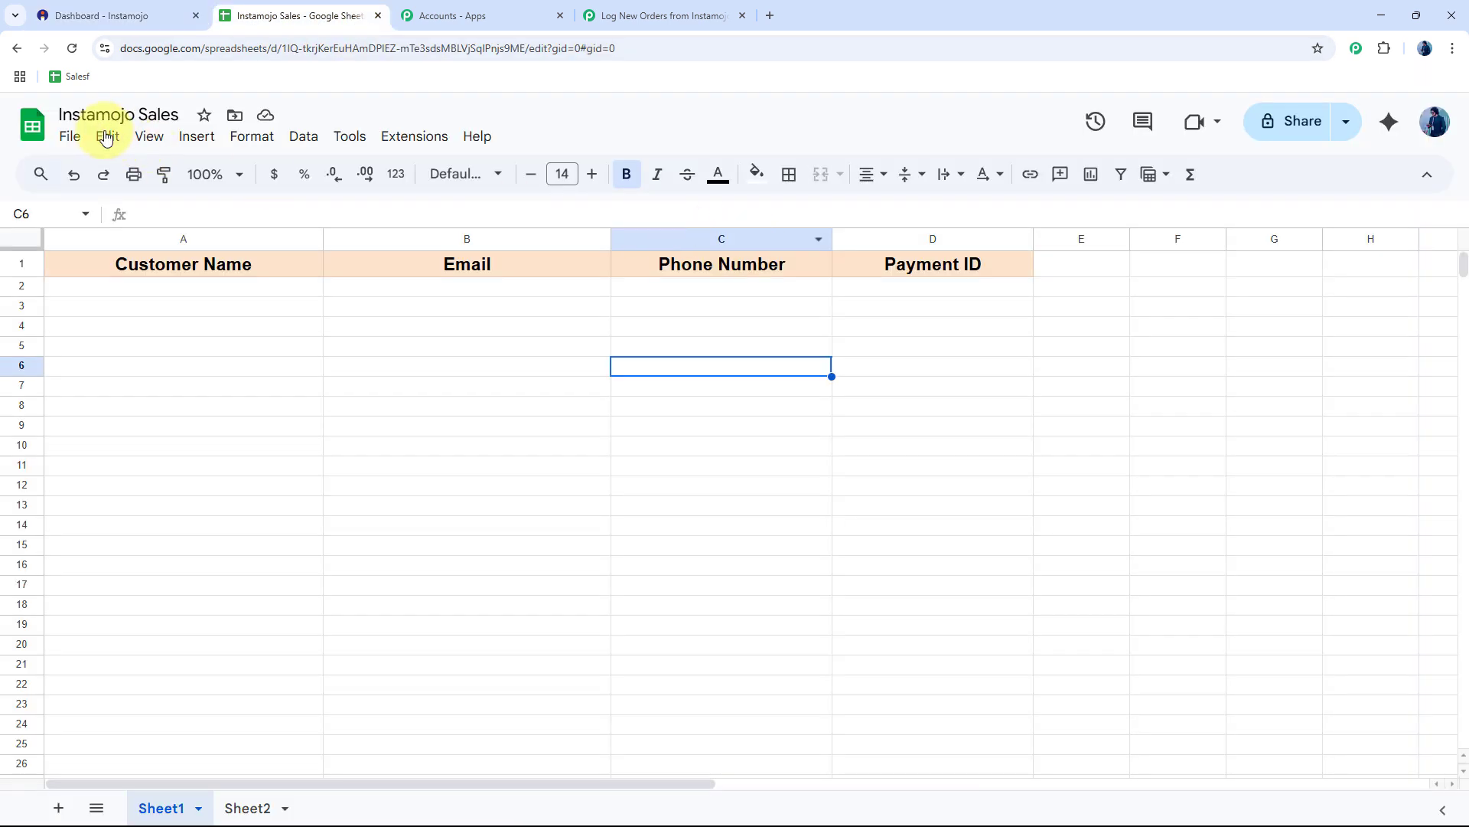
{"action": "left_click", "coordinate": [204, 289]}
{"action": "left_click", "coordinate": [433, 289]}
{"action": "left_click", "coordinate": [819, 272]}
{"action": "left_click", "coordinate": [922, 298]}
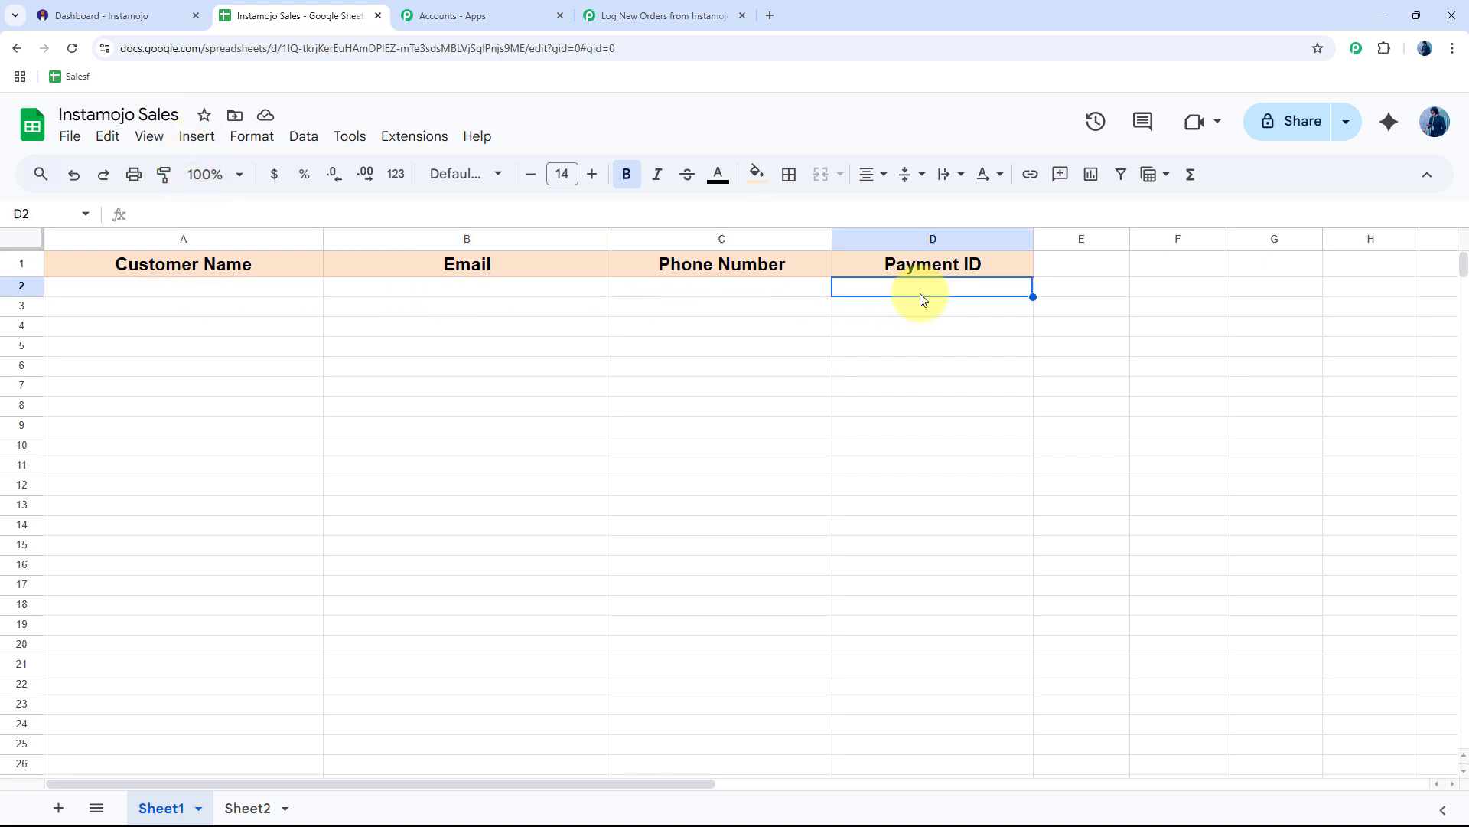
{"action": "left_click", "coordinate": [629, 16]}
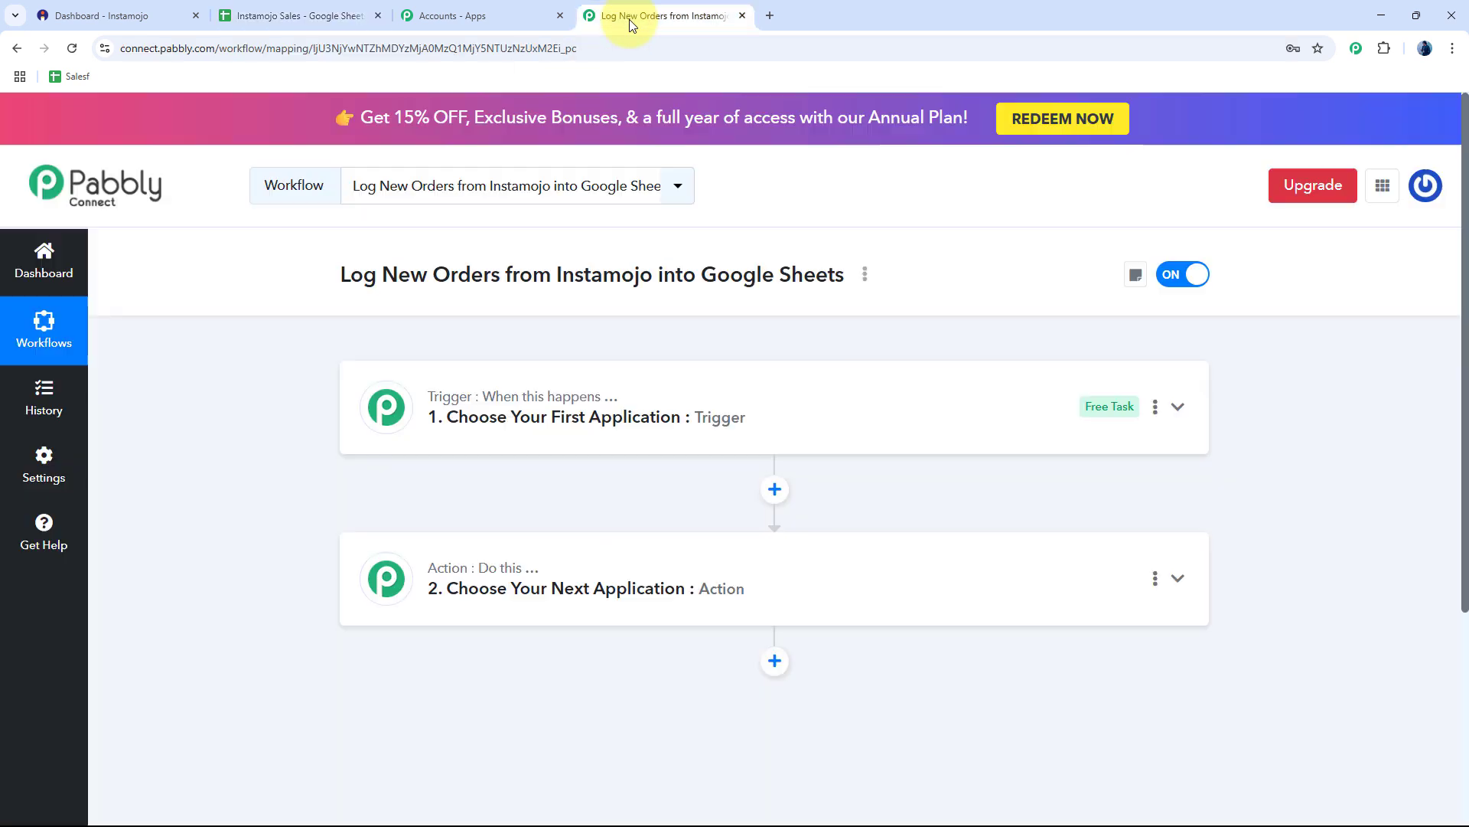
Set the workflow trigger to Instamojo V1 with the New Sale event and copy its webhook URL
{"action": "left_click", "coordinate": [553, 415]}
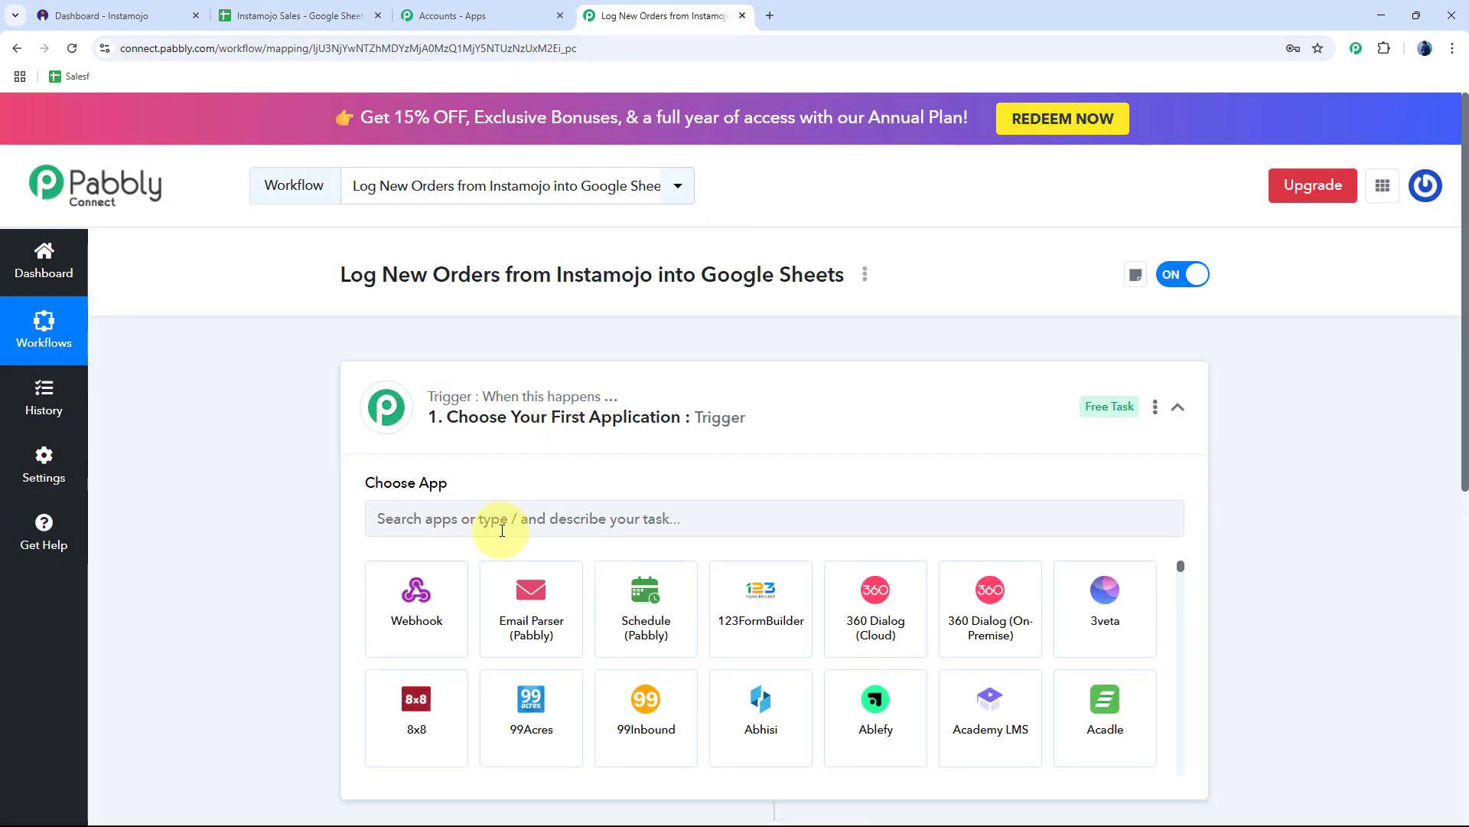
{"action": "left_click", "coordinate": [502, 530]}
{"action": "type", "text": "Insta"}
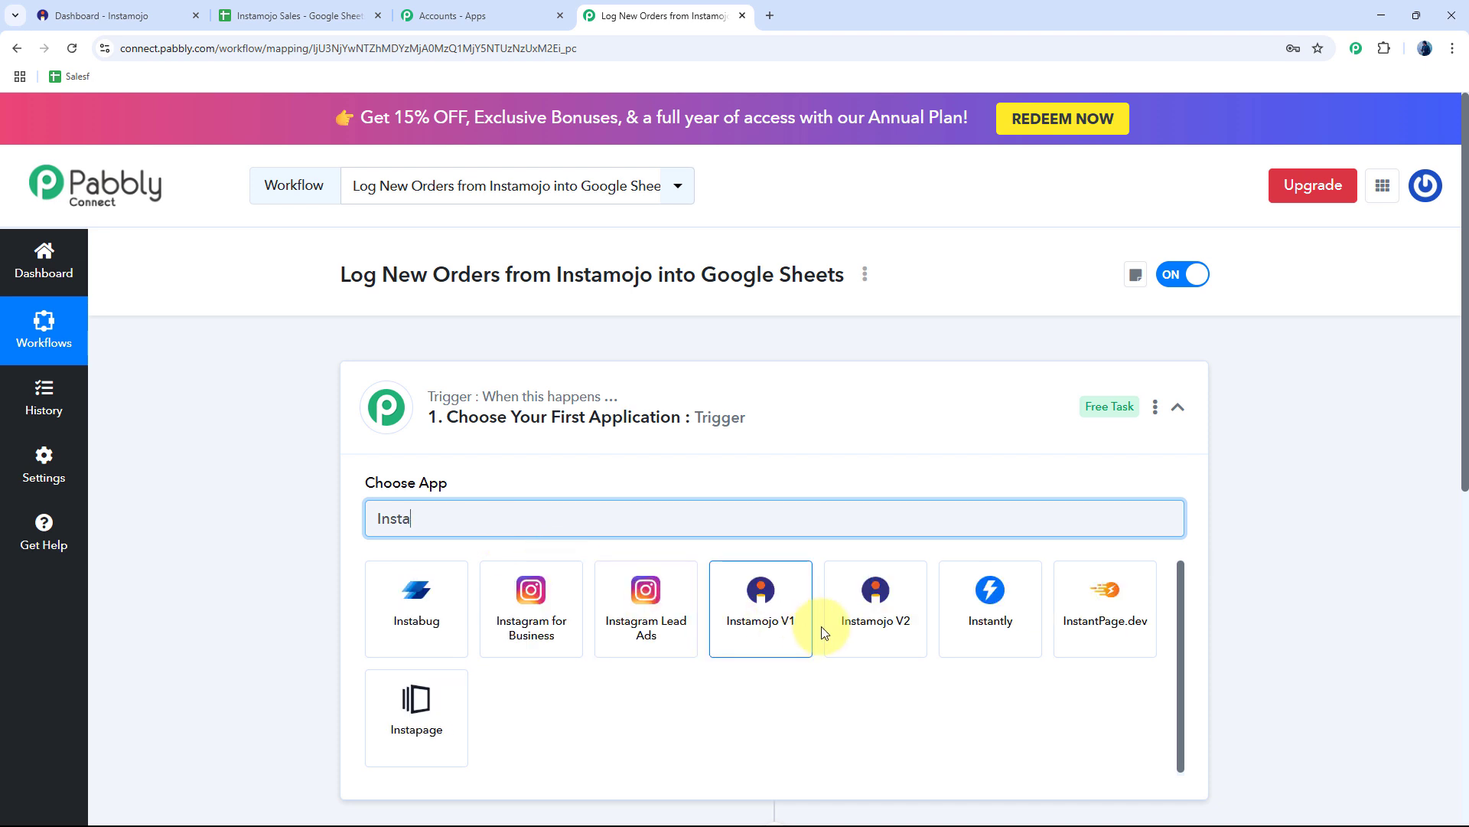
{"action": "left_click", "coordinate": [789, 623]}
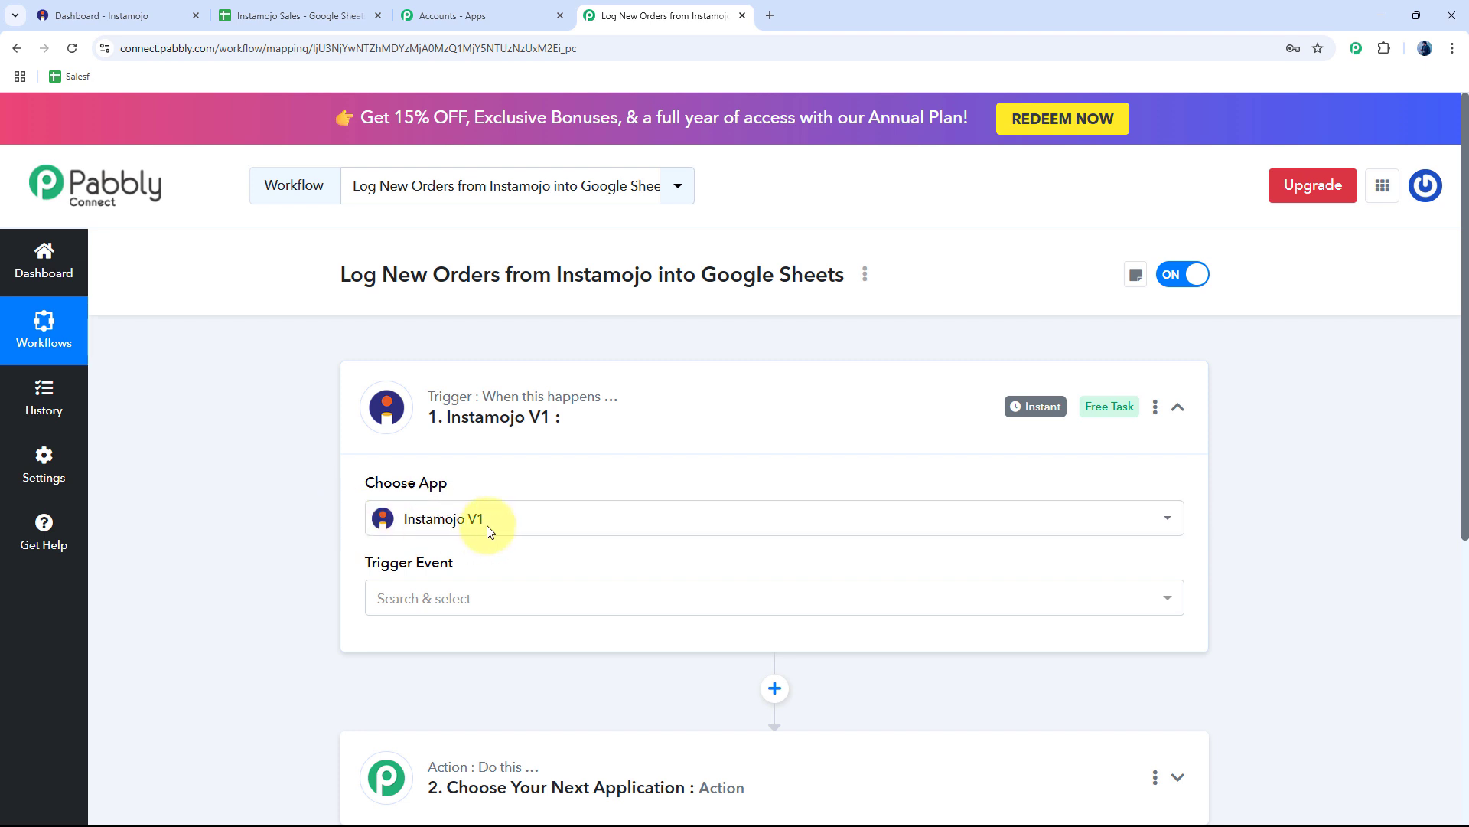
{"action": "left_click", "coordinate": [458, 603]}
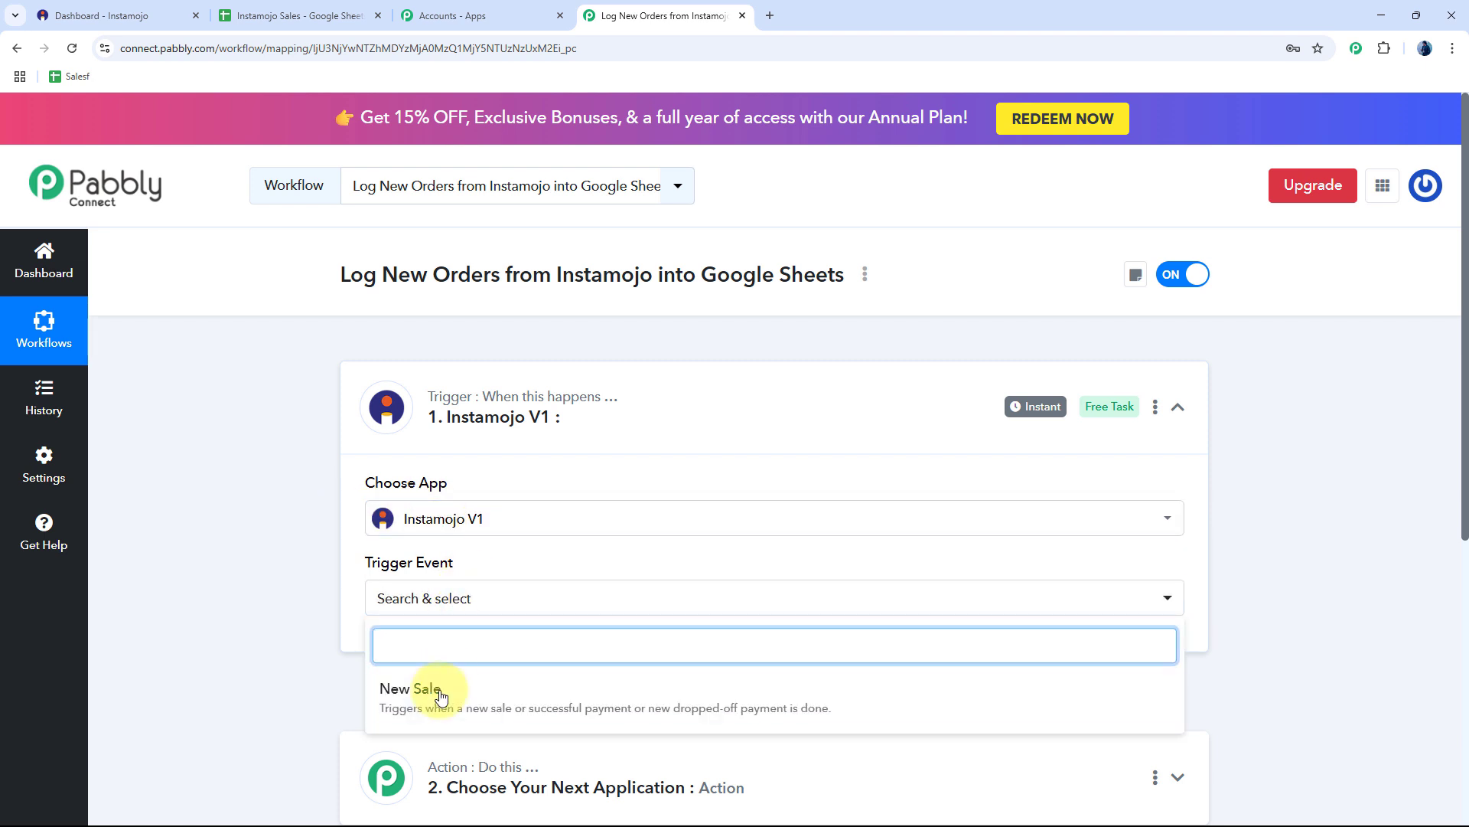
{"action": "left_click", "coordinate": [439, 699]}
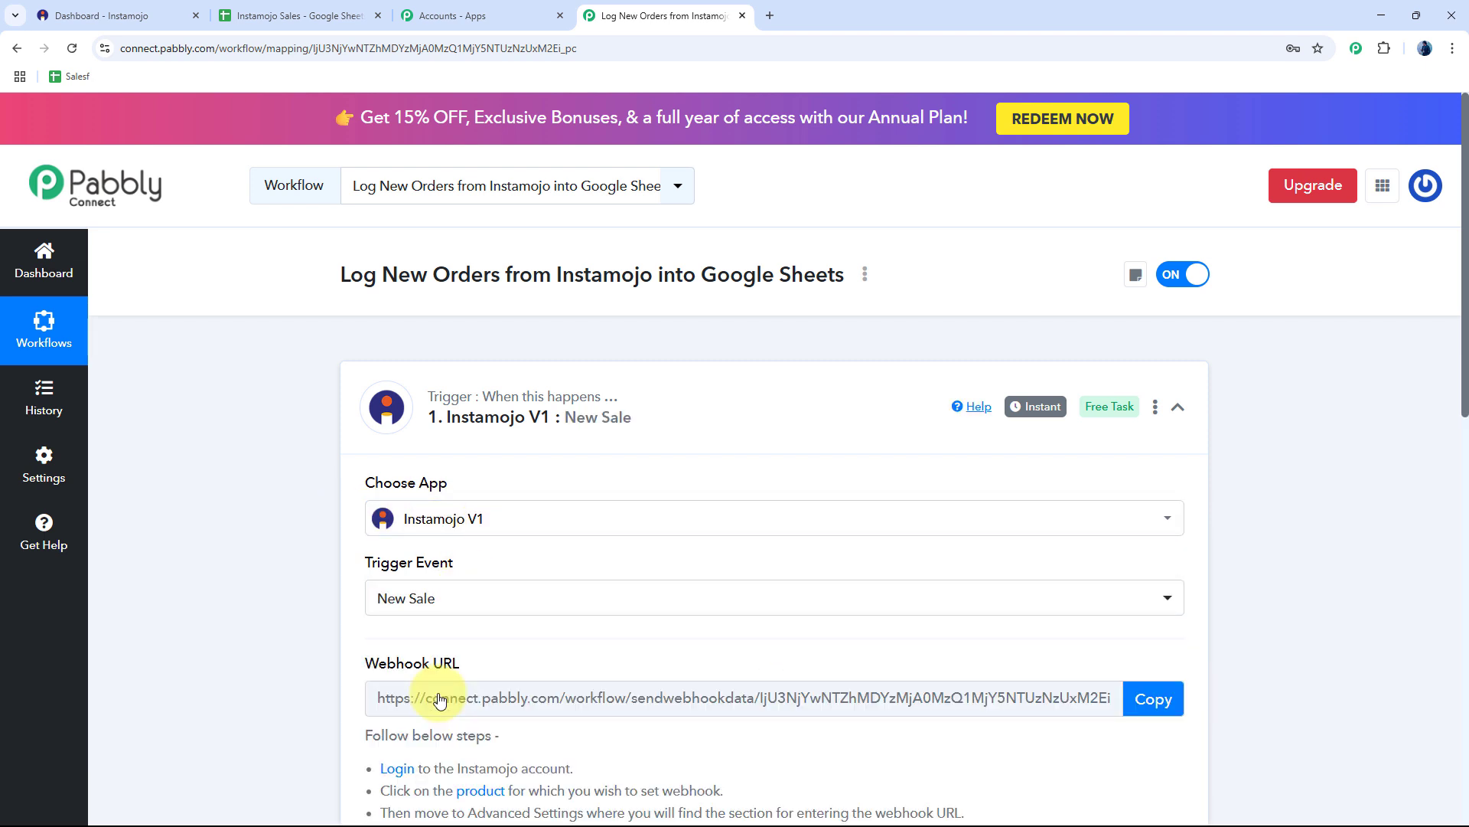
{"action": "scroll", "coordinate": [457, 407], "scroll_direction": "down", "scroll_amount": 4}
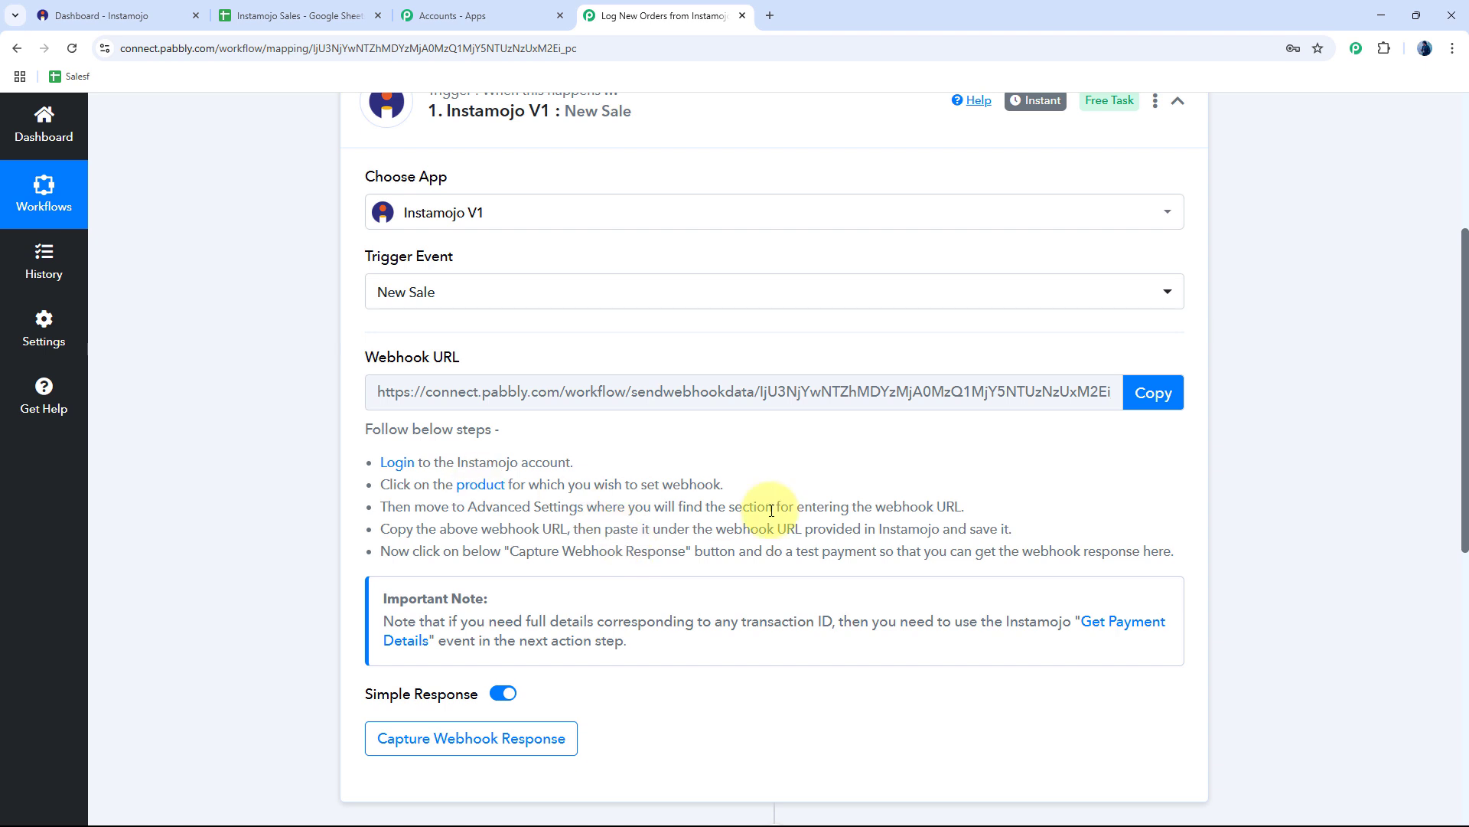
{"action": "left_click", "coordinate": [1148, 394]}
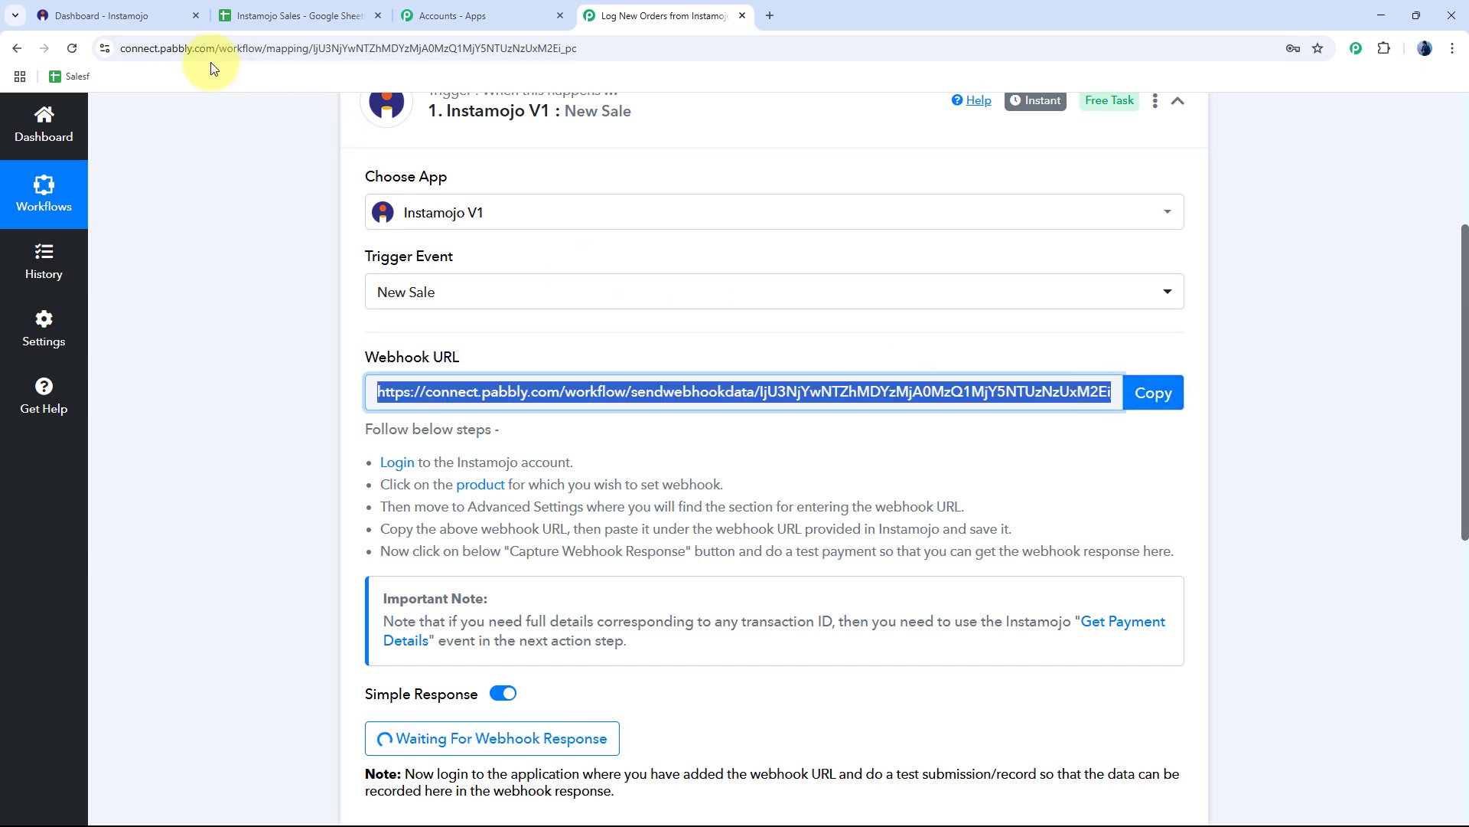
Switch to Instamojo and open the Organic Skincare Set product's advanced settings at its webhook URL
{"action": "left_click", "coordinate": [142, 17]}
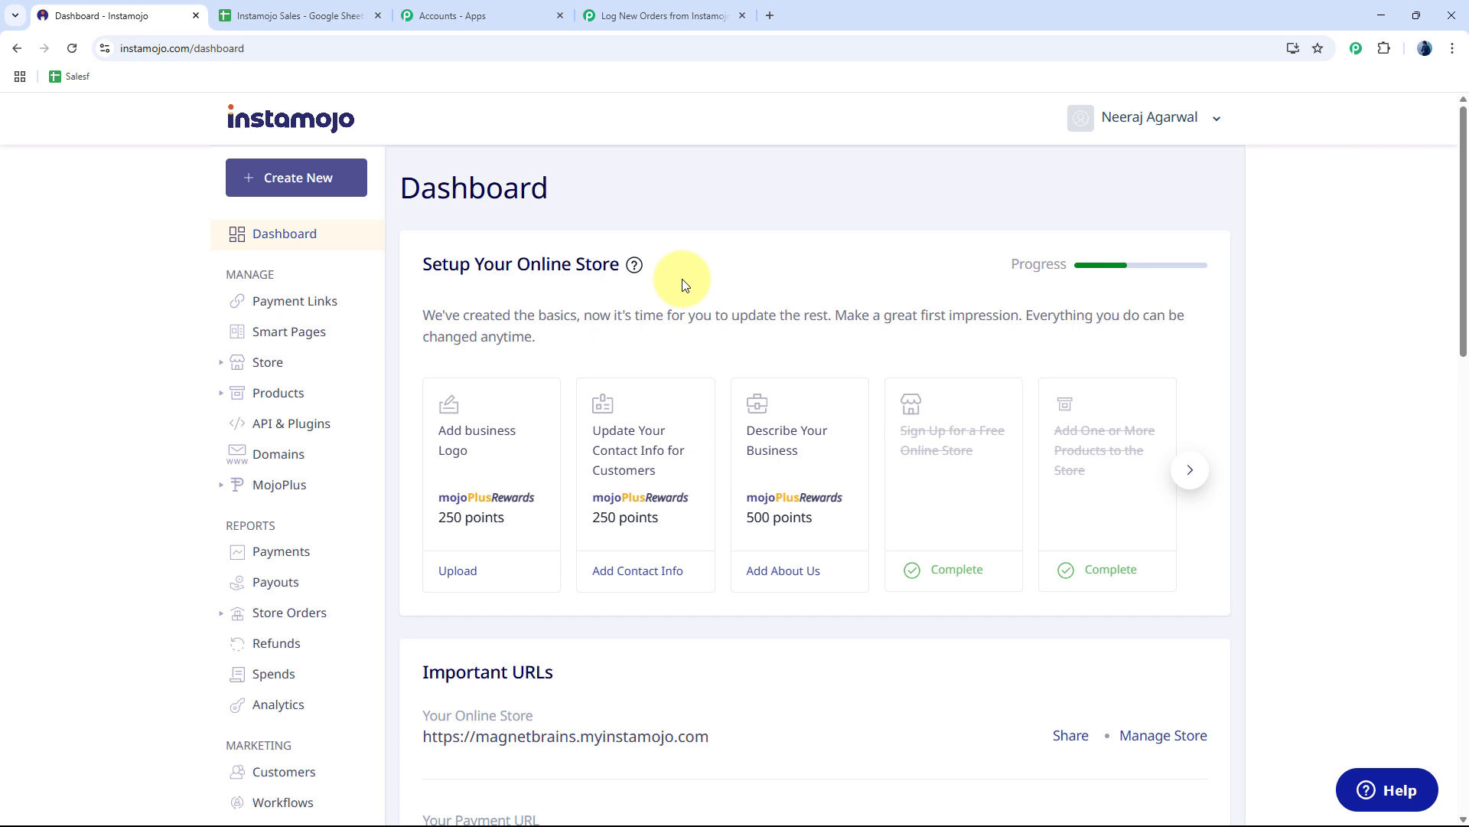
{"action": "left_click", "coordinate": [276, 395]}
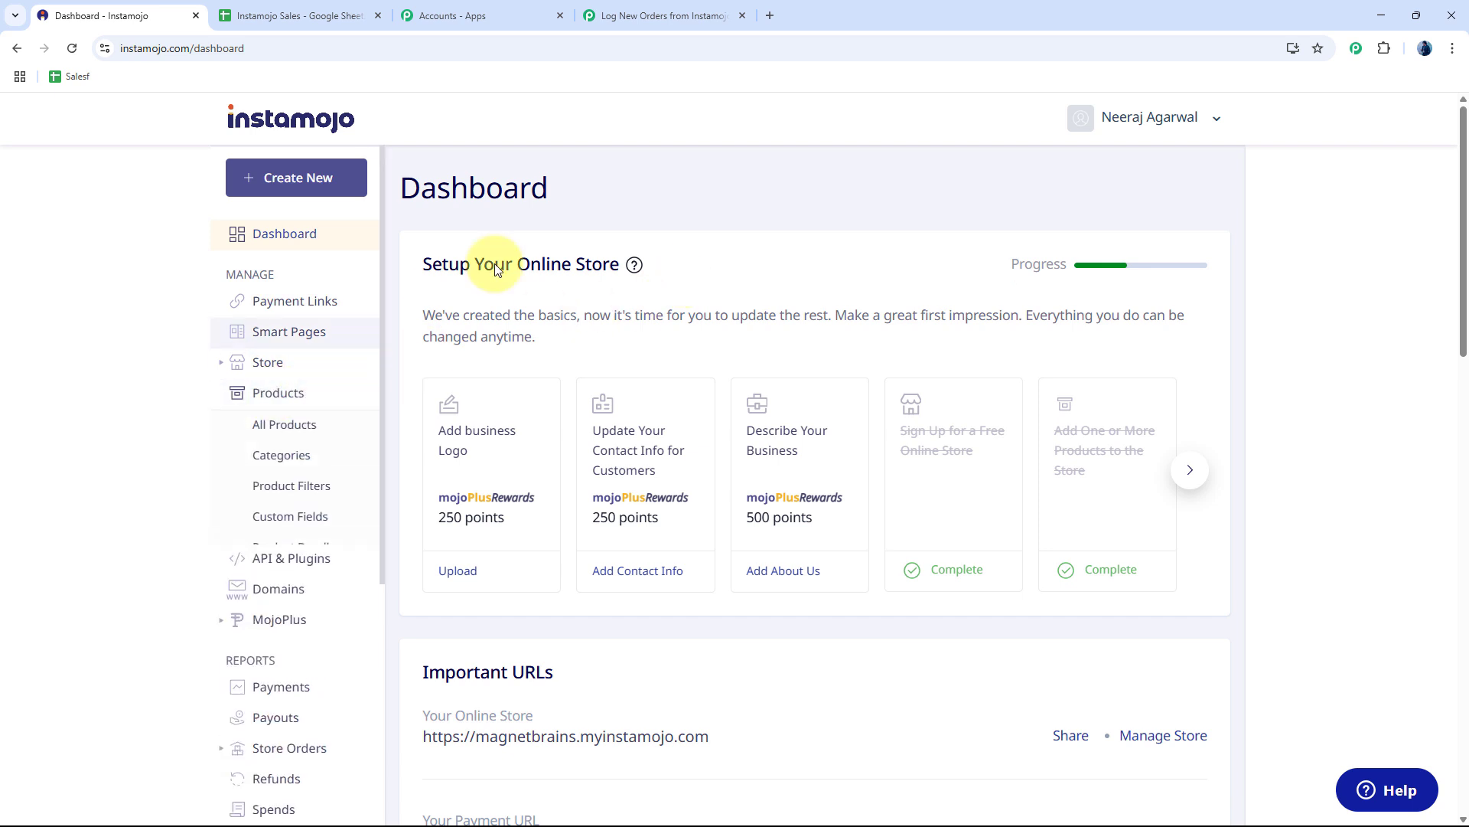
{"action": "left_click", "coordinate": [278, 433]}
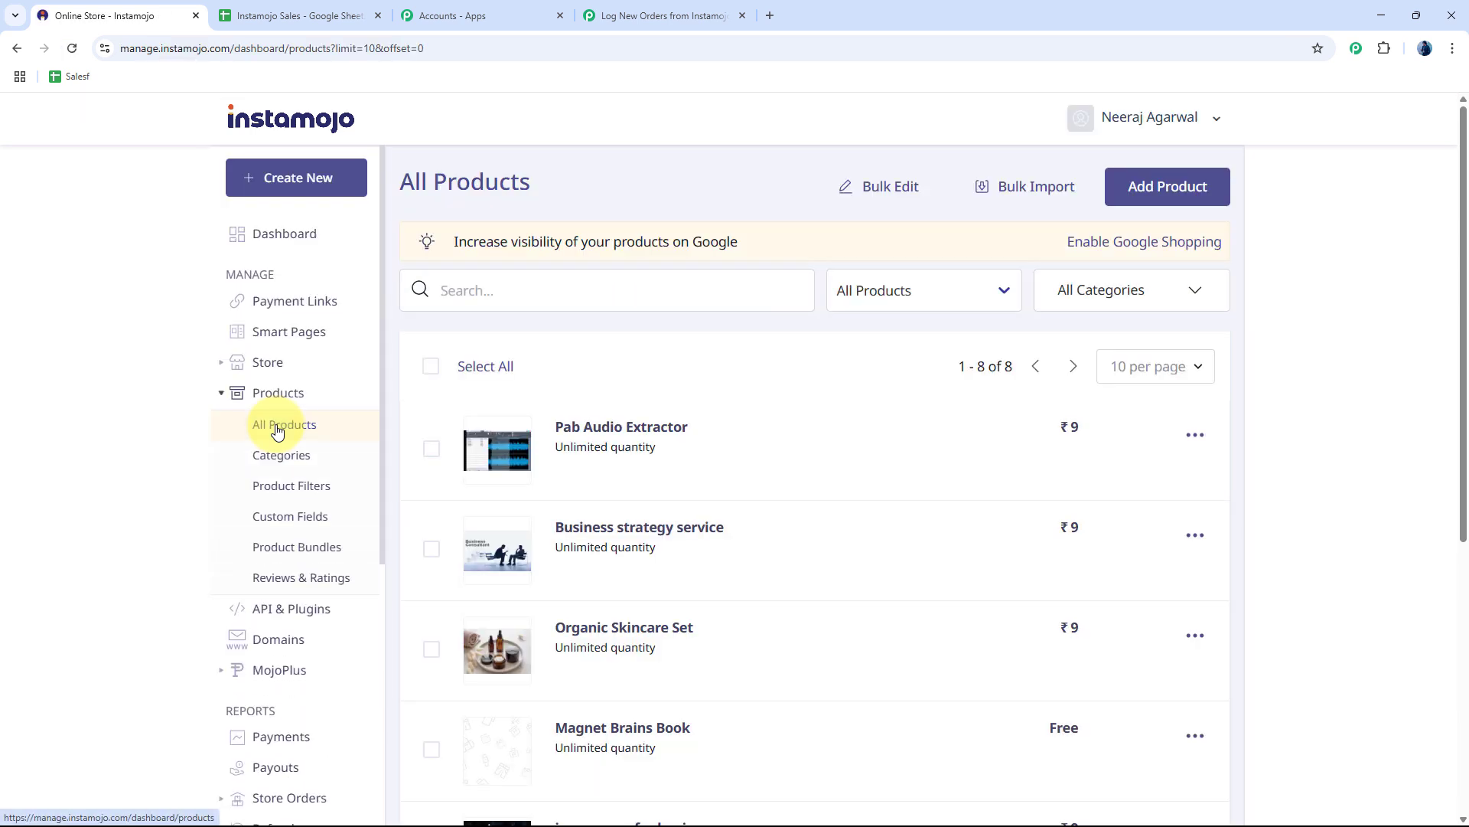
{"action": "scroll", "coordinate": [629, 613], "scroll_direction": "down", "scroll_amount": 5}
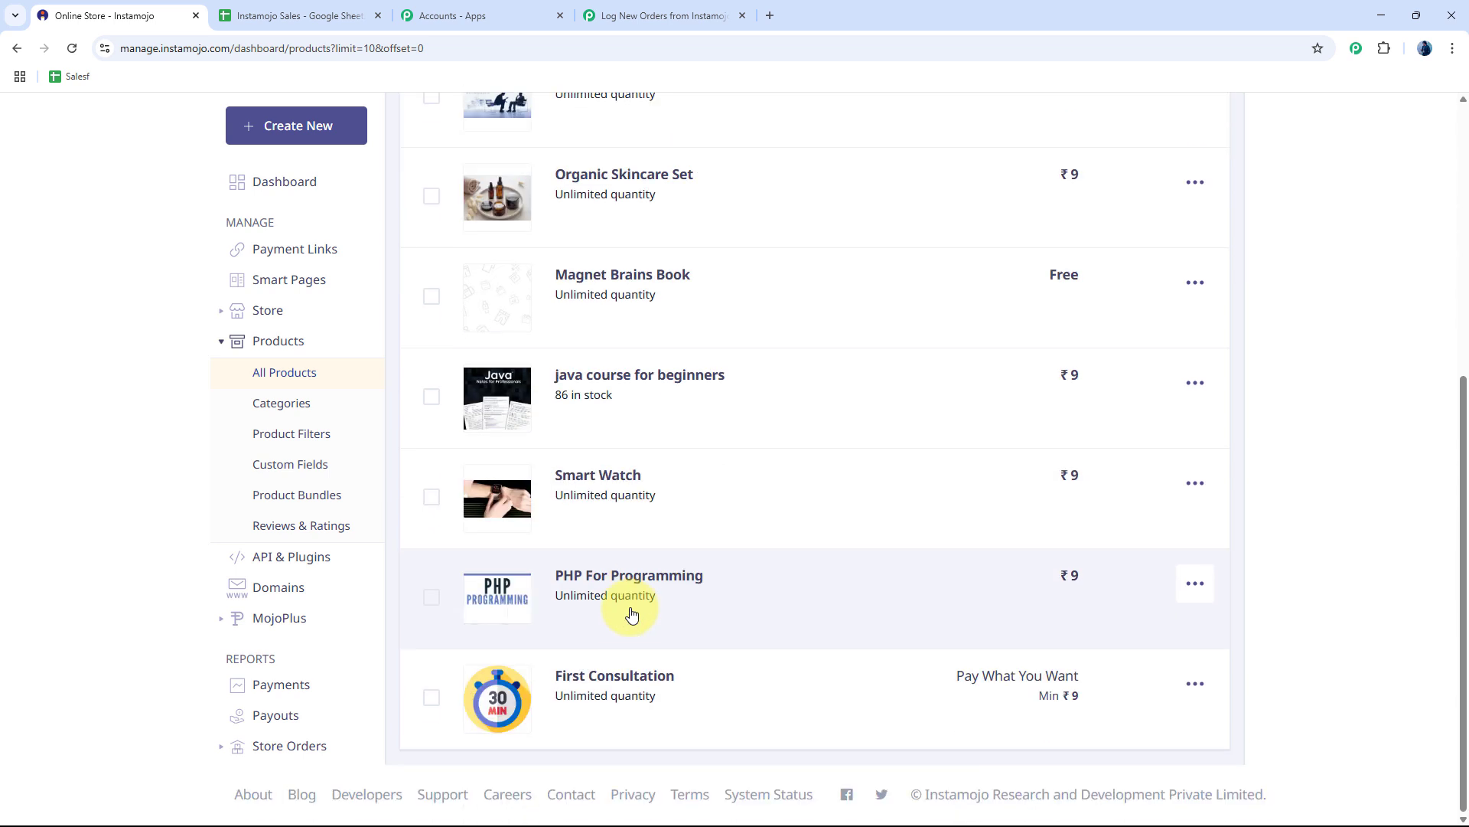
{"action": "scroll", "coordinate": [633, 612], "scroll_direction": "up", "scroll_amount": 7}
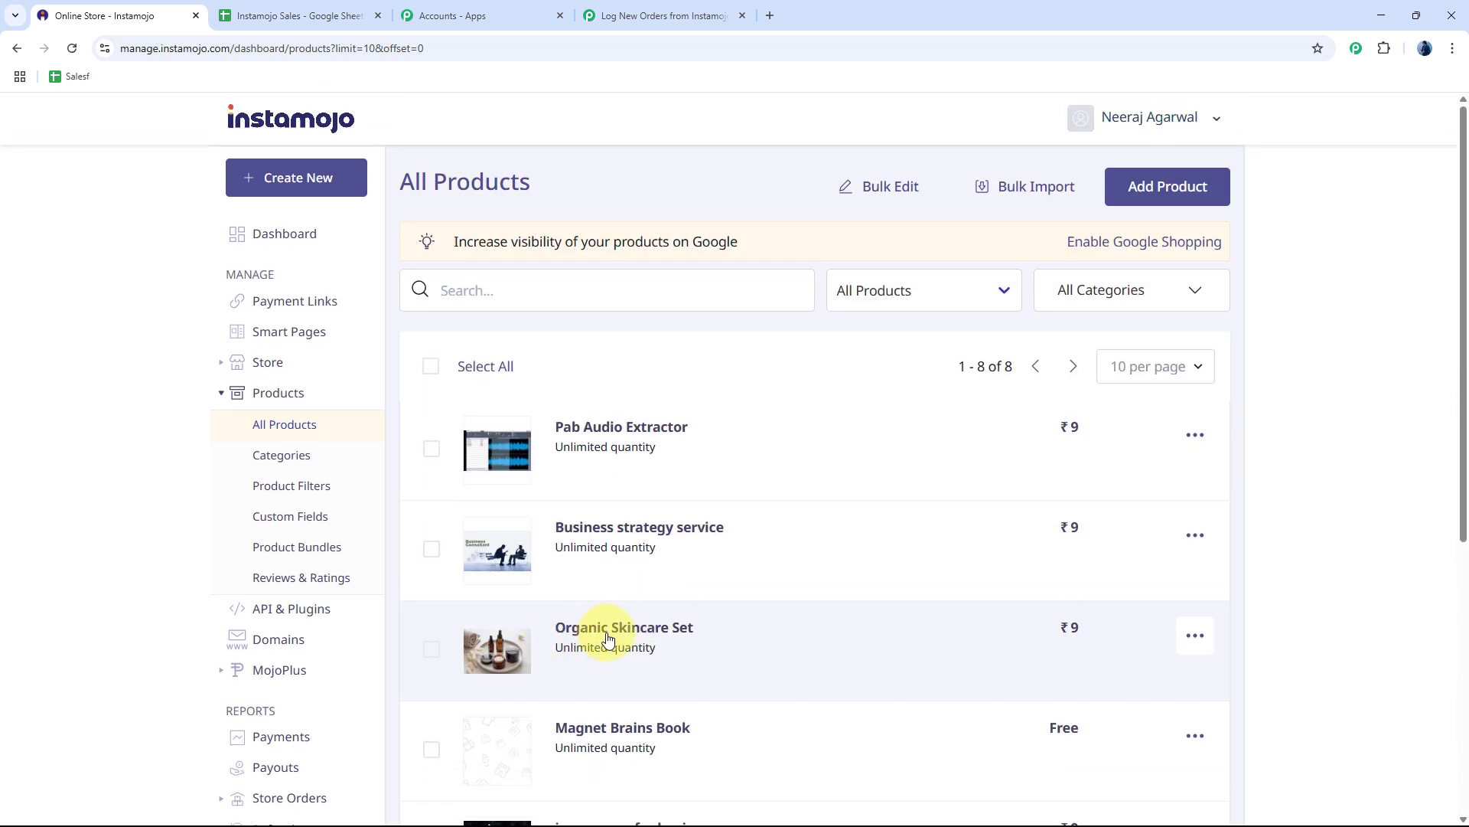
{"action": "left_click", "coordinate": [658, 636]}
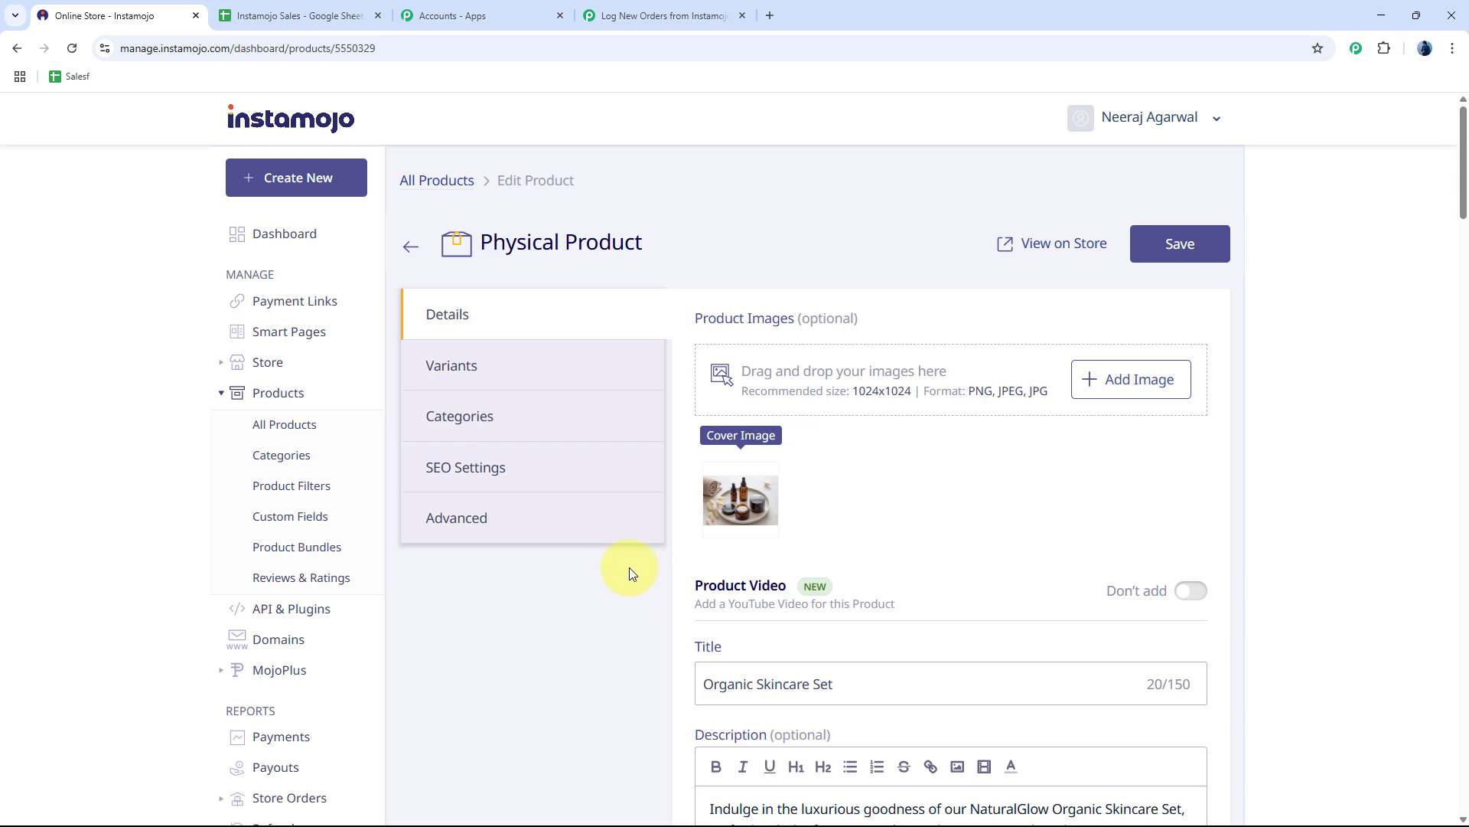
{"action": "left_click", "coordinate": [469, 524]}
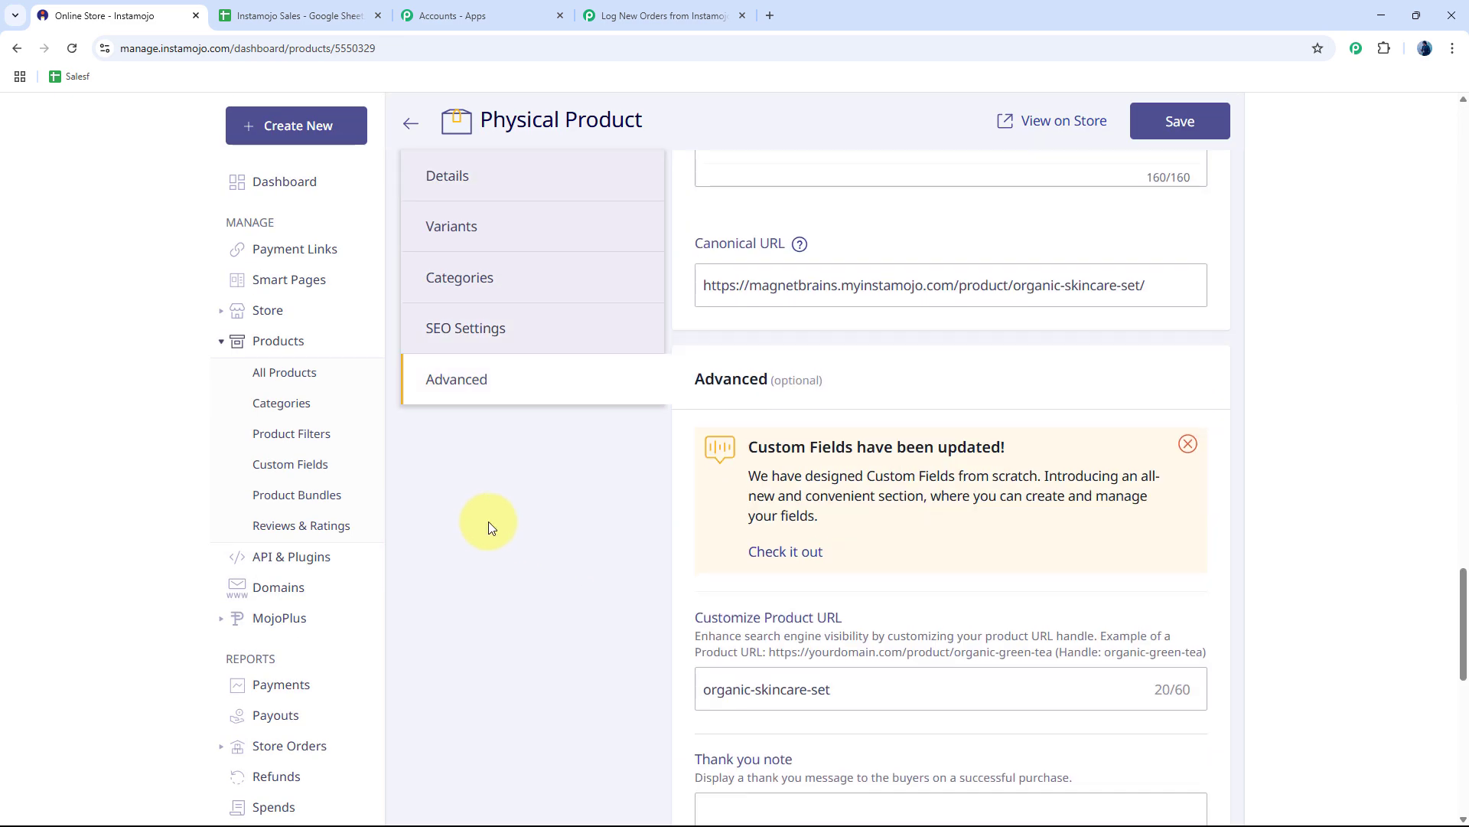
{"action": "scroll", "coordinate": [911, 548], "scroll_direction": "down", "scroll_amount": 8}
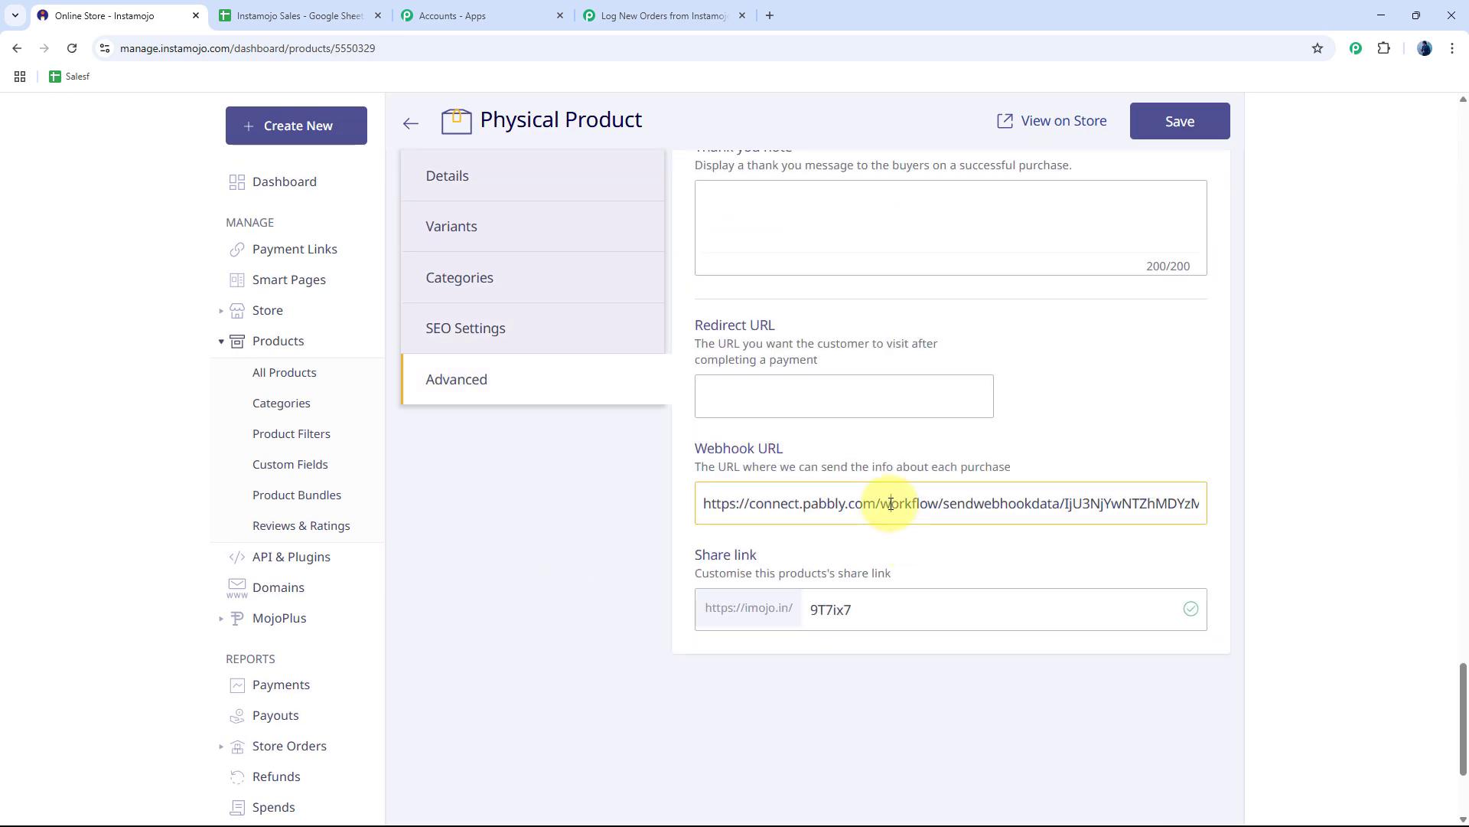
Replace the product's webhook URL with the one copied from the Pabbly Connect trigger, and save the product
{"action": "key", "text": "ctrl+a"}
{"action": "key", "text": "BackSpace"}
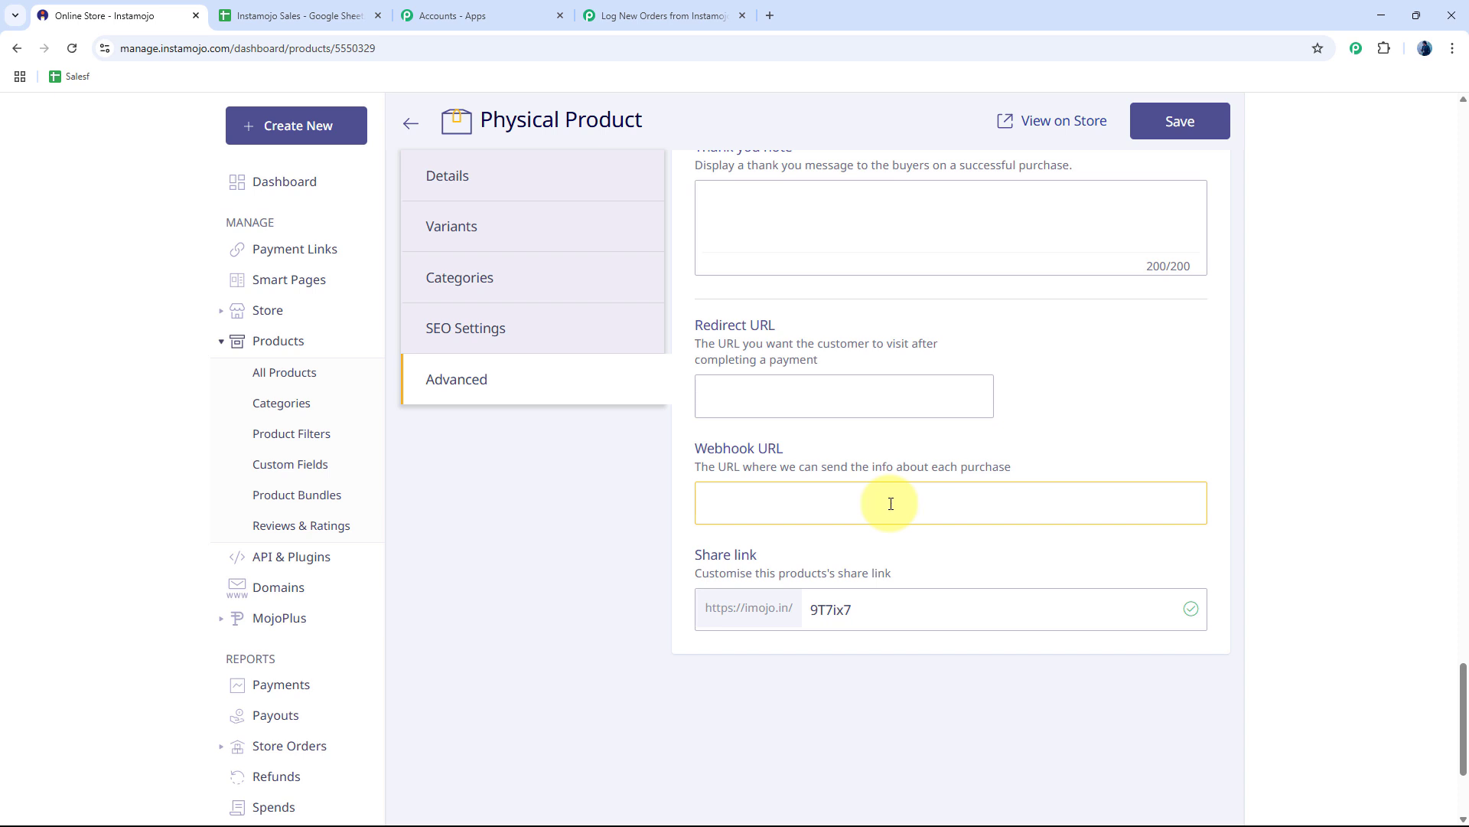
{"action": "left_click", "coordinate": [660, 15]}
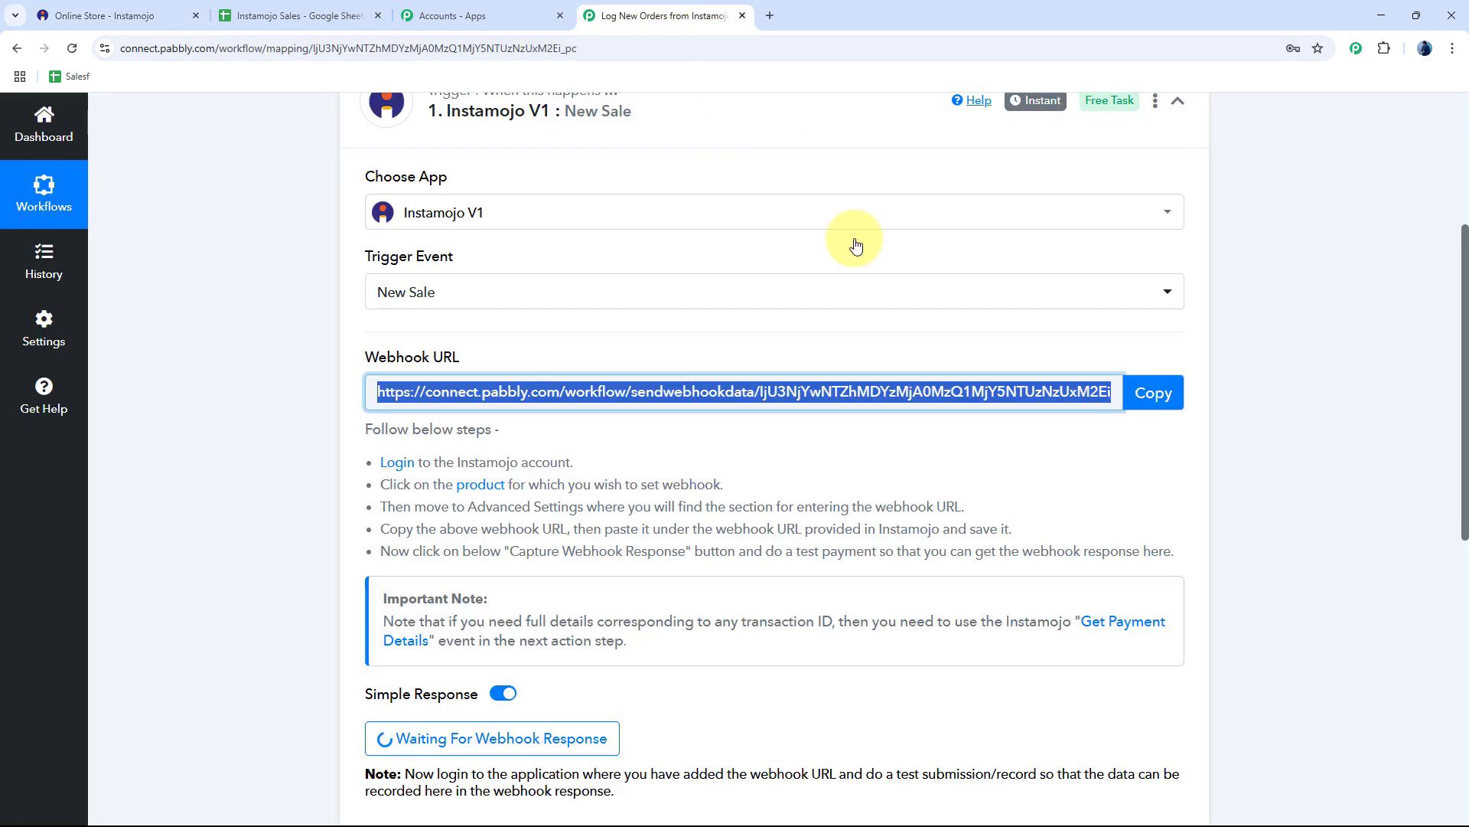
{"action": "left_click", "coordinate": [1163, 411]}
{"action": "left_click", "coordinate": [115, 16]}
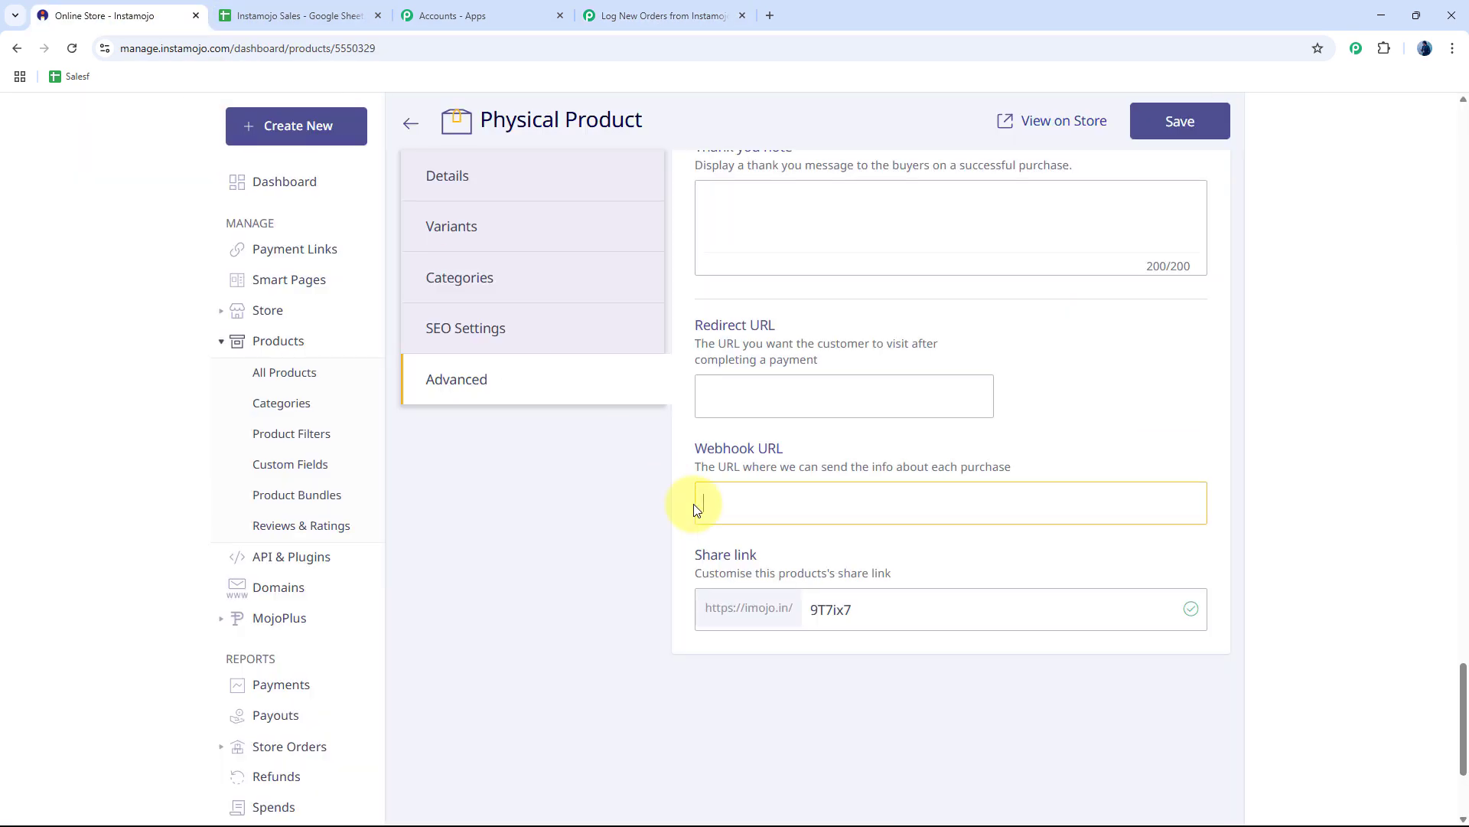
{"action": "key", "text": "ctrl+v"}
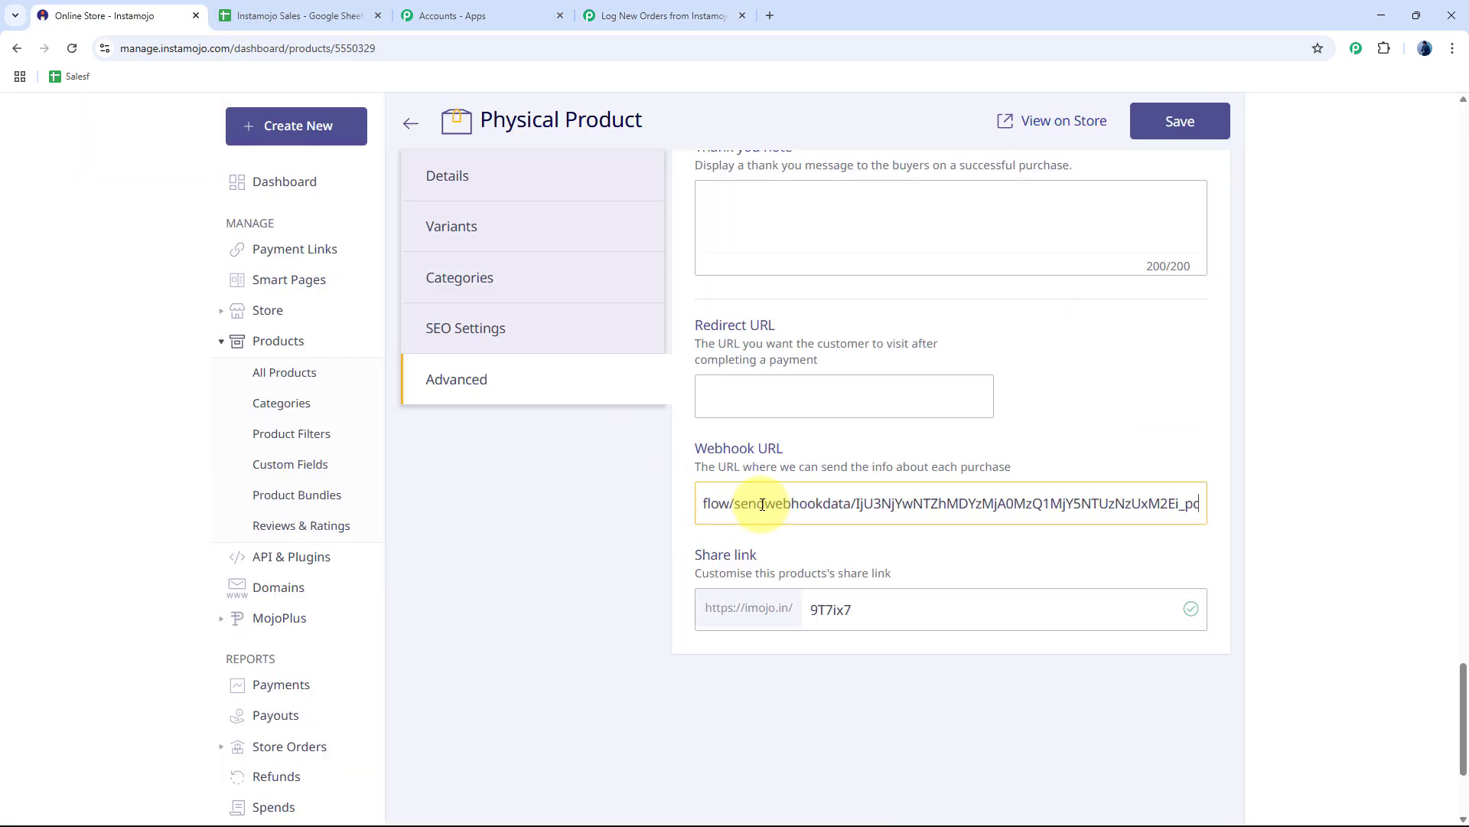
{"action": "left_click", "coordinate": [1181, 121]}
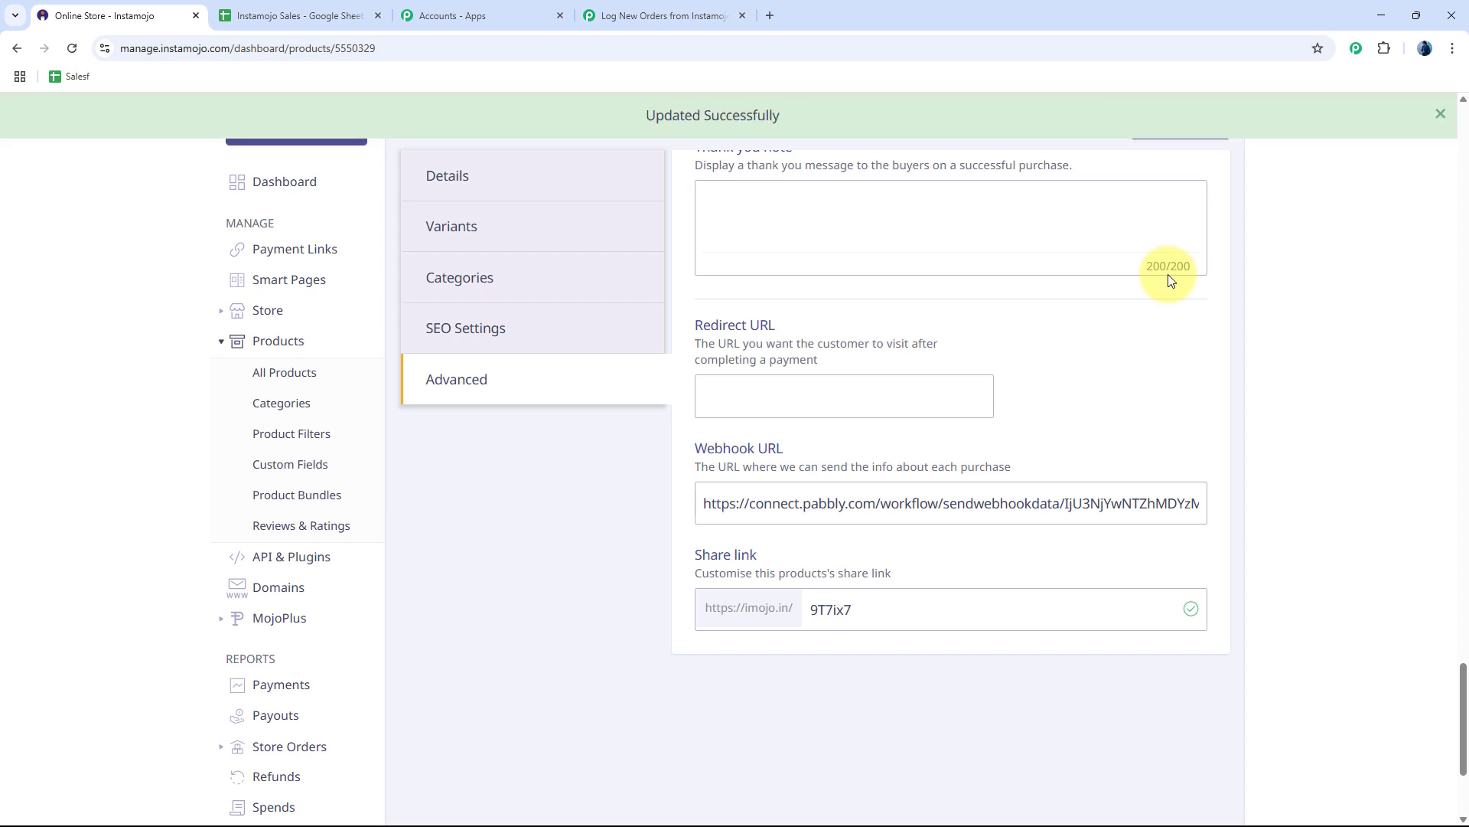
Check the workflow's webhook capture status, and start buying the Organic Skincare Set from its Instamojo store page
{"action": "left_click", "coordinate": [690, 14]}
{"action": "scroll", "coordinate": [721, 479], "scroll_direction": "down", "scroll_amount": 2}
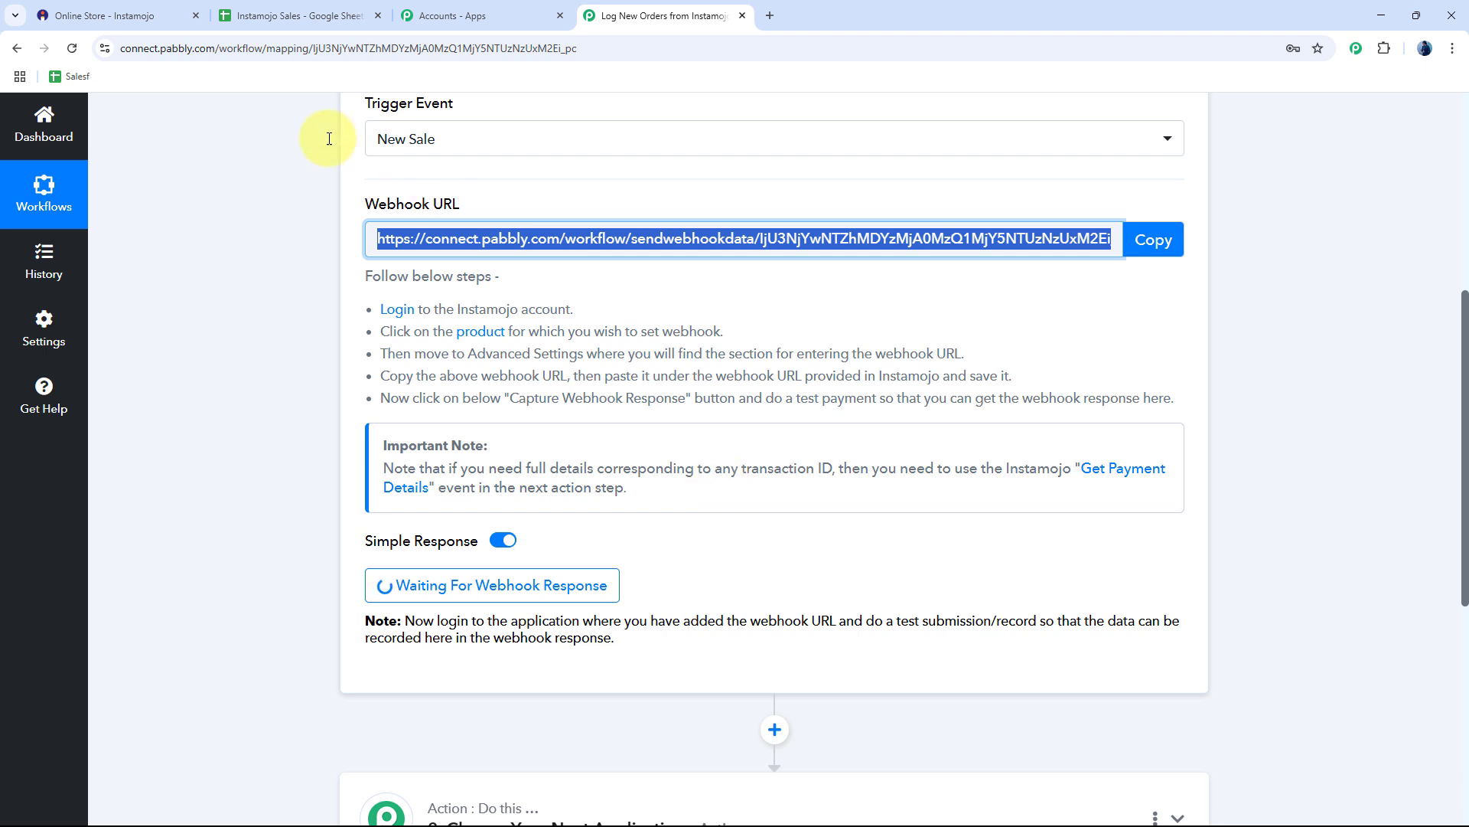
{"action": "left_click", "coordinate": [115, 15]}
{"action": "scroll", "coordinate": [698, 455], "scroll_direction": "down", "scroll_amount": 2}
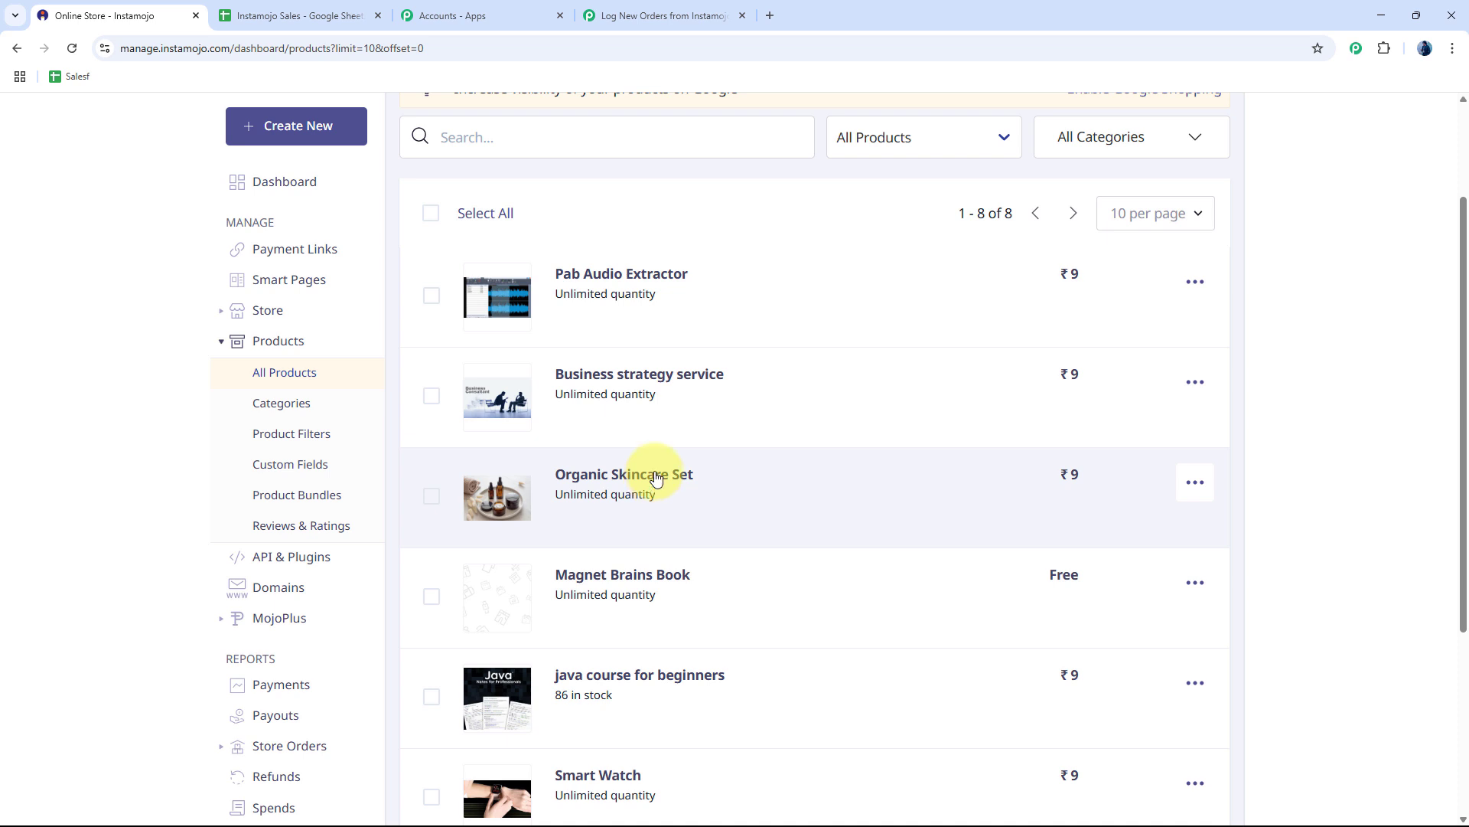
{"action": "left_click", "coordinate": [693, 14]}
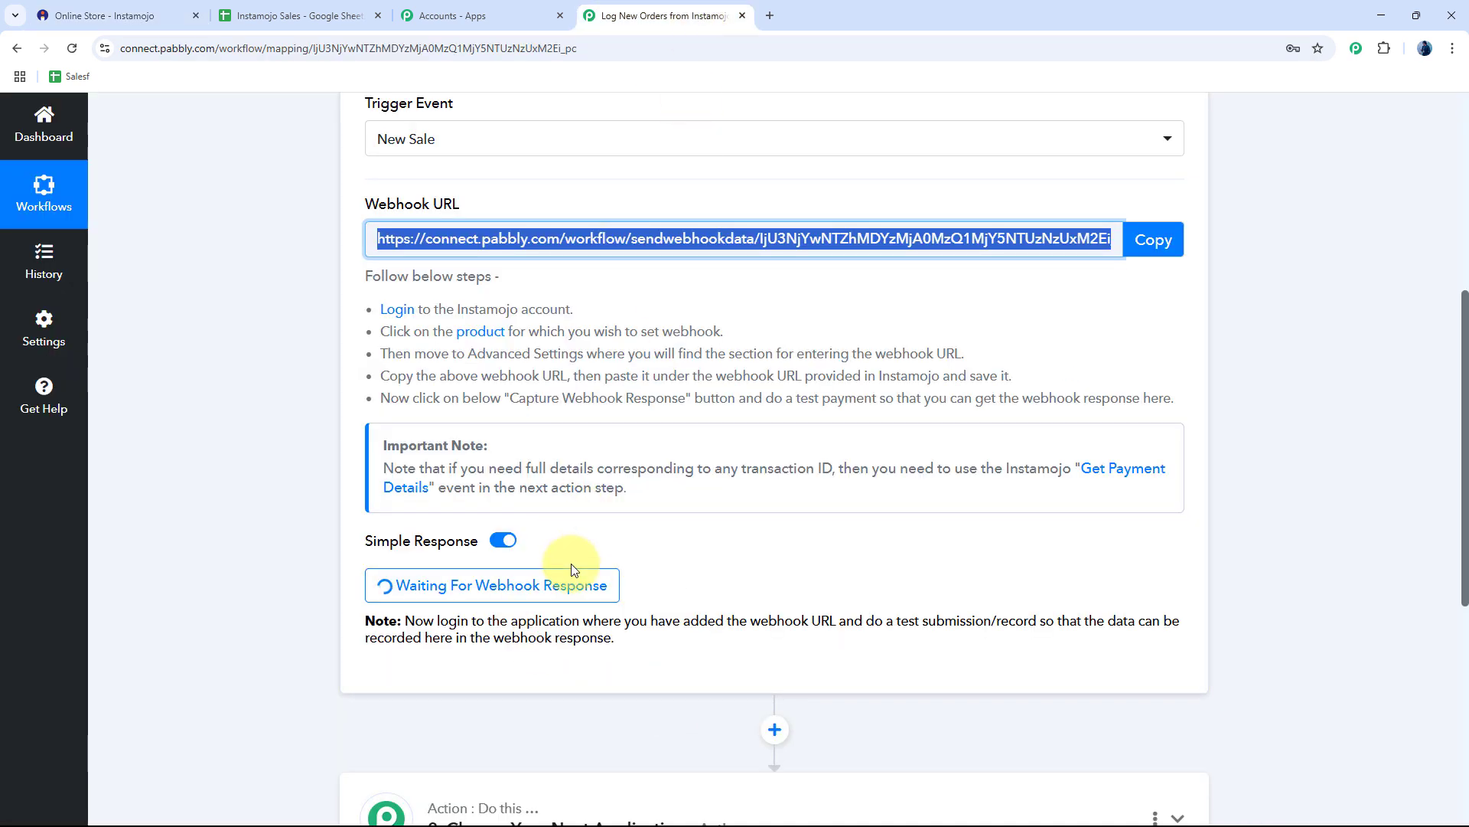
{"action": "left_click", "coordinate": [140, 17]}
{"action": "left_click", "coordinate": [643, 476]}
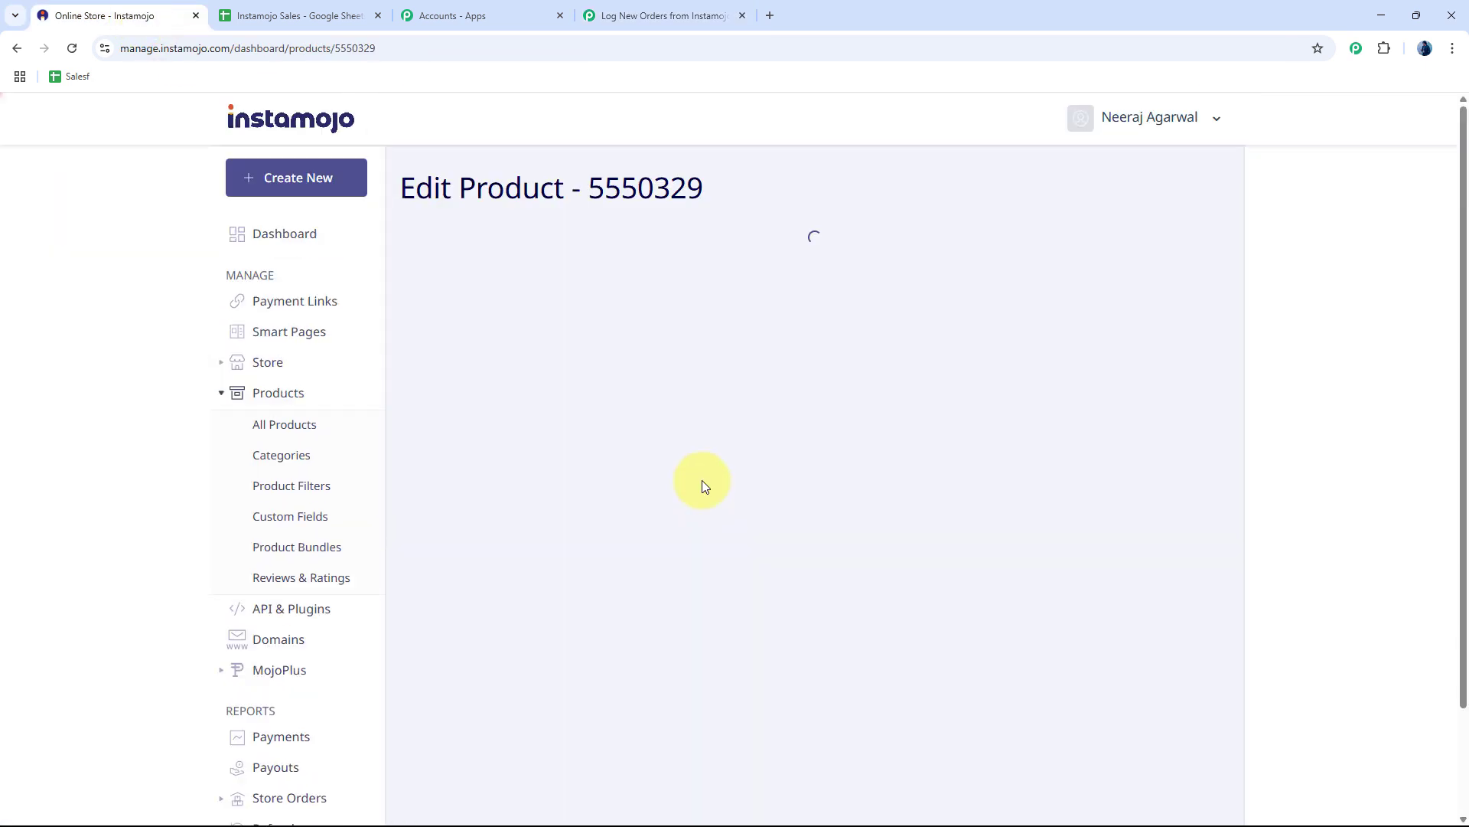
{"action": "left_click", "coordinate": [1069, 249]}
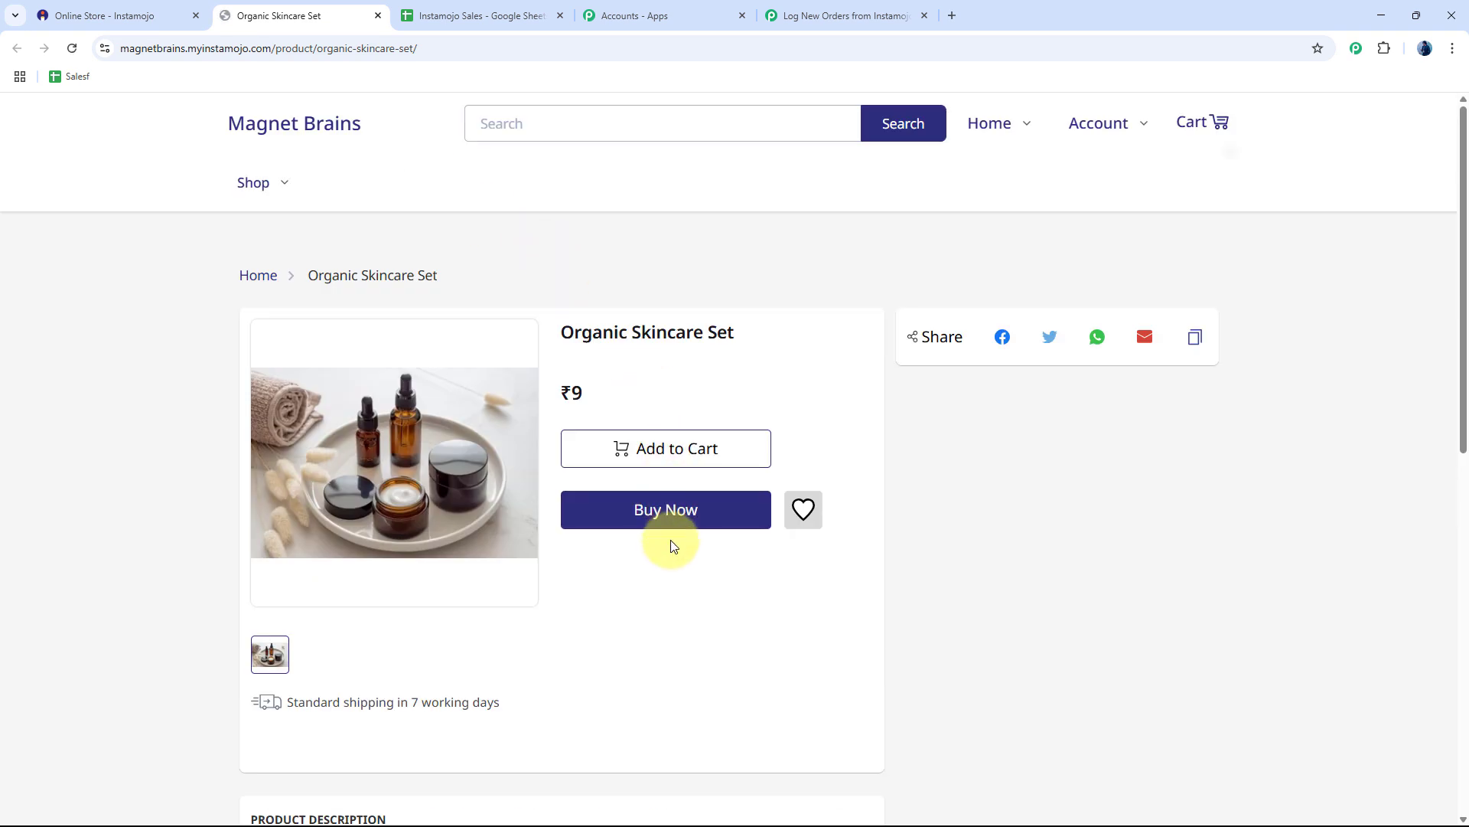
{"action": "left_click", "coordinate": [672, 514]}
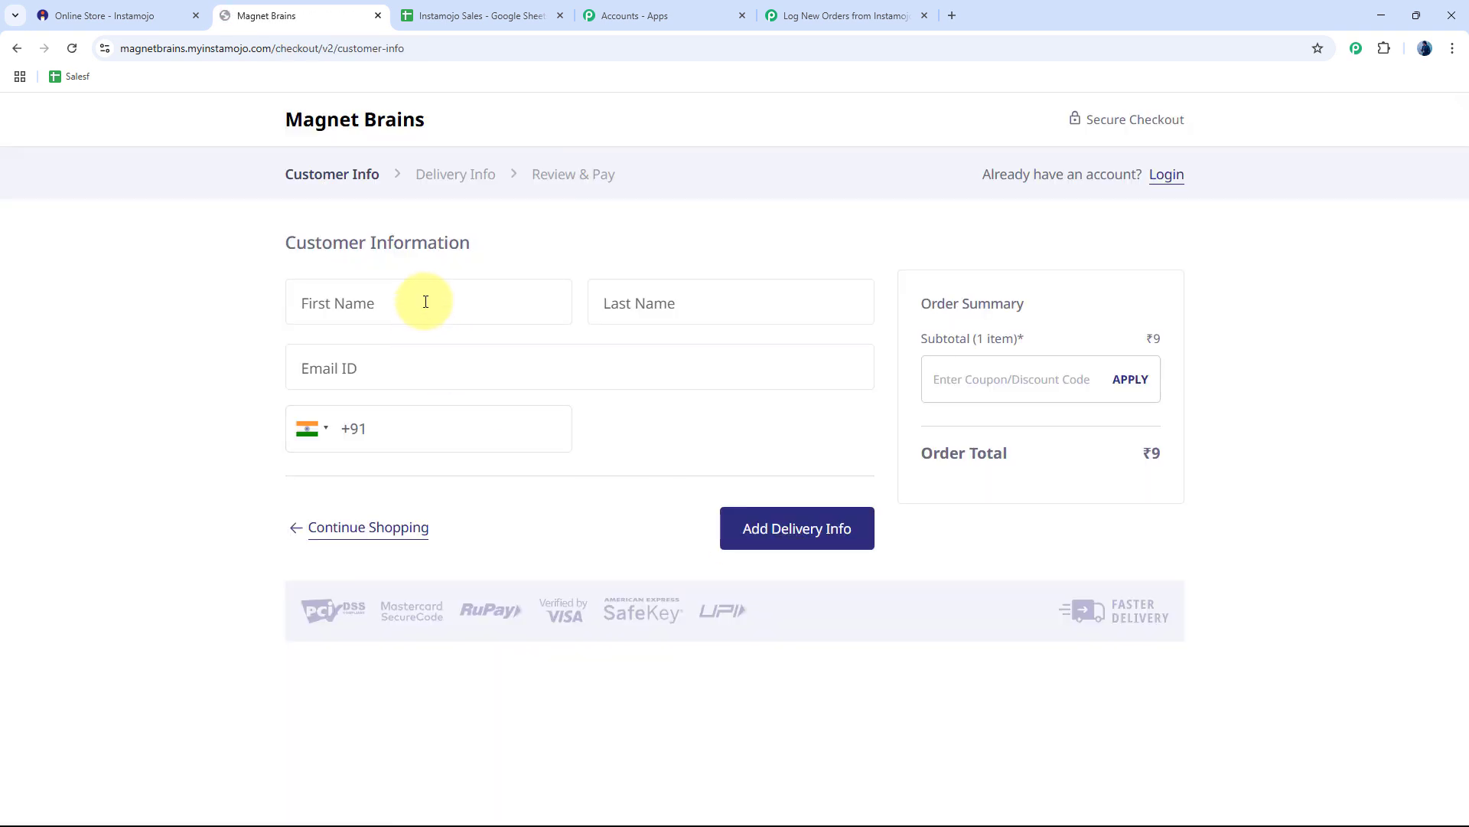
Enter the test customer's first name, last name, email and mobile number, and proceed to the delivery information
{"action": "left_click", "coordinate": [425, 302]}
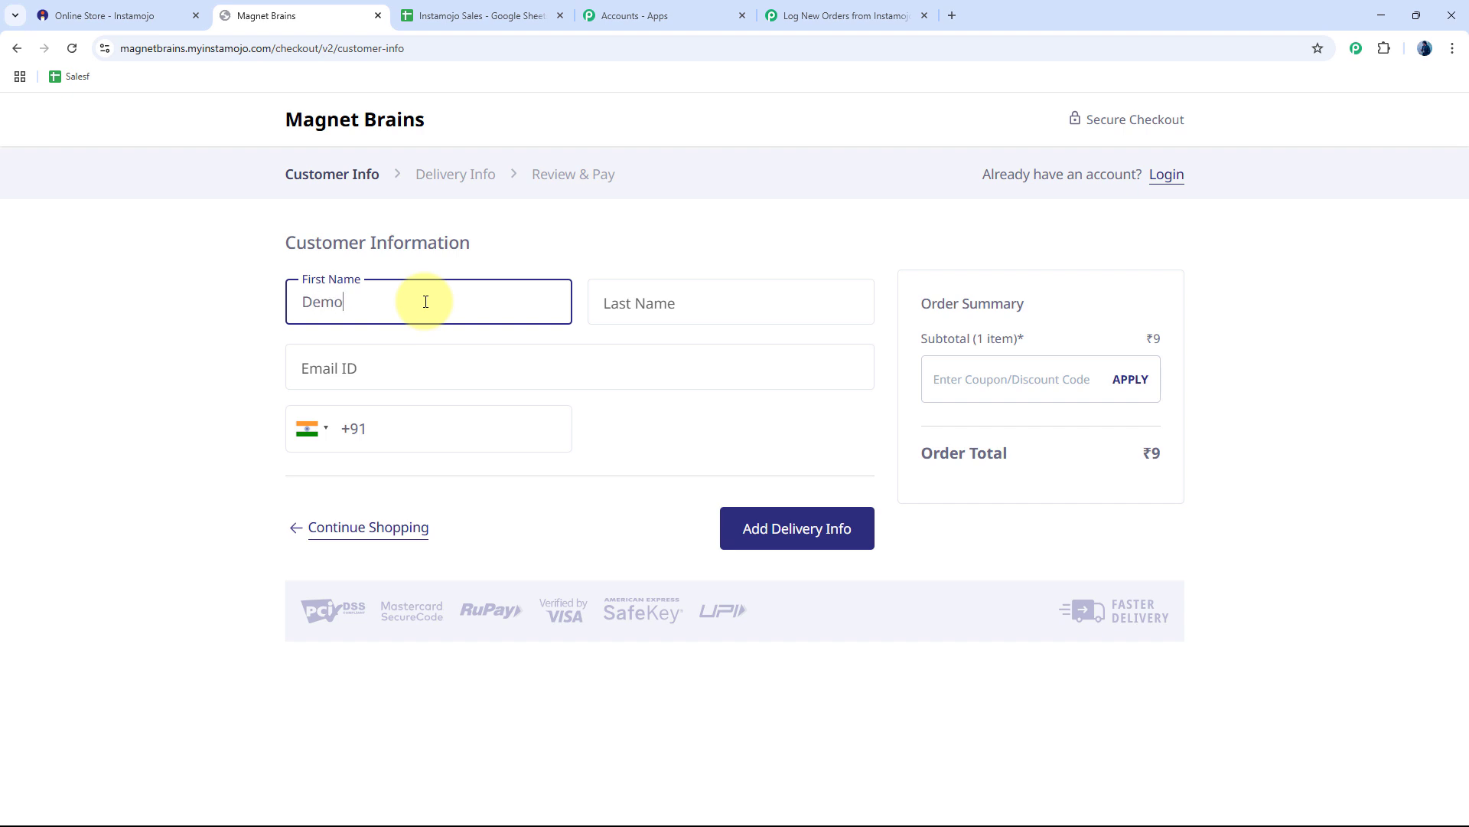
{"action": "left_click", "coordinate": [670, 307]}
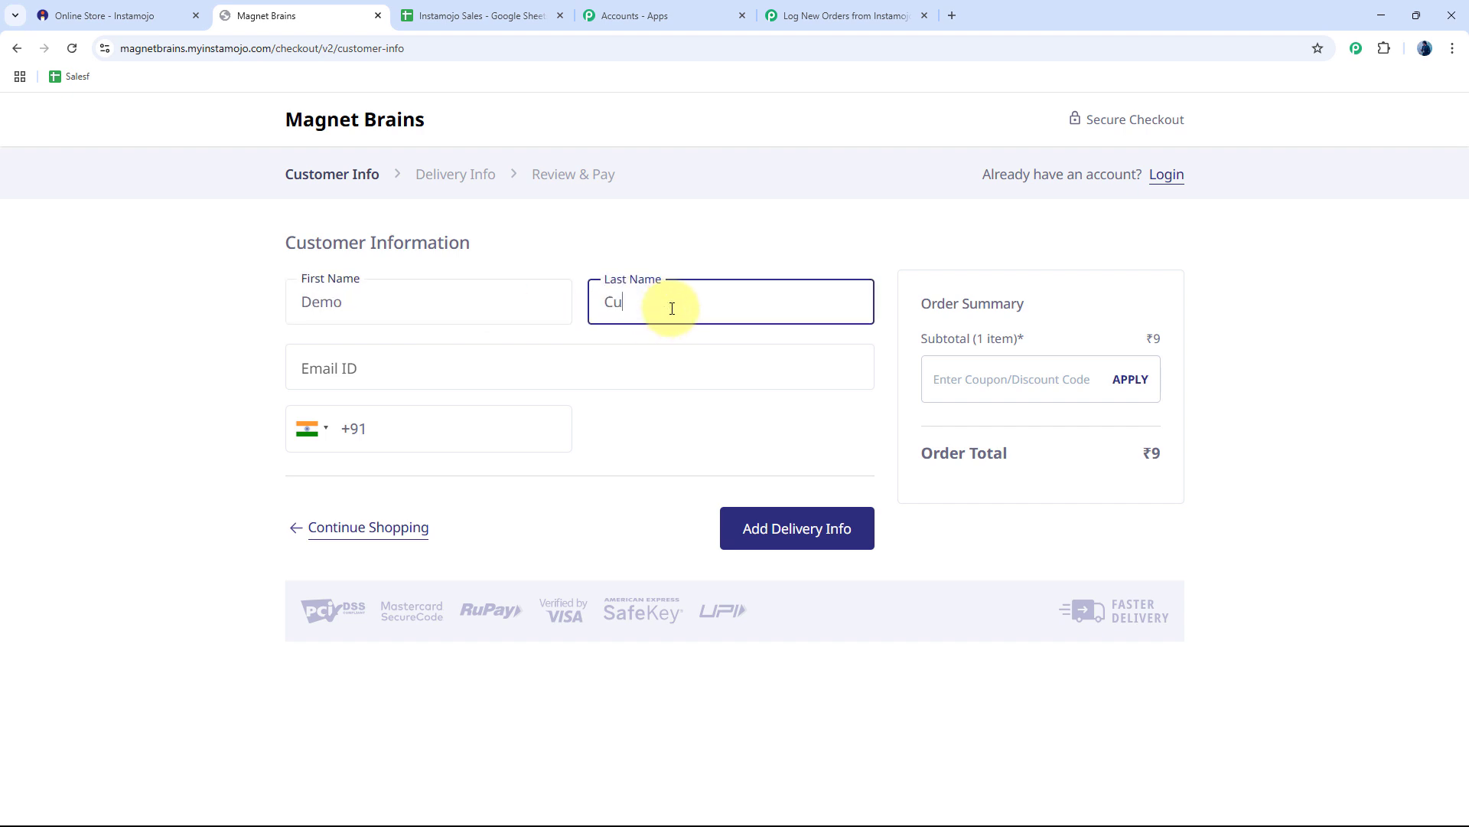
{"action": "left_click", "coordinate": [509, 371]}
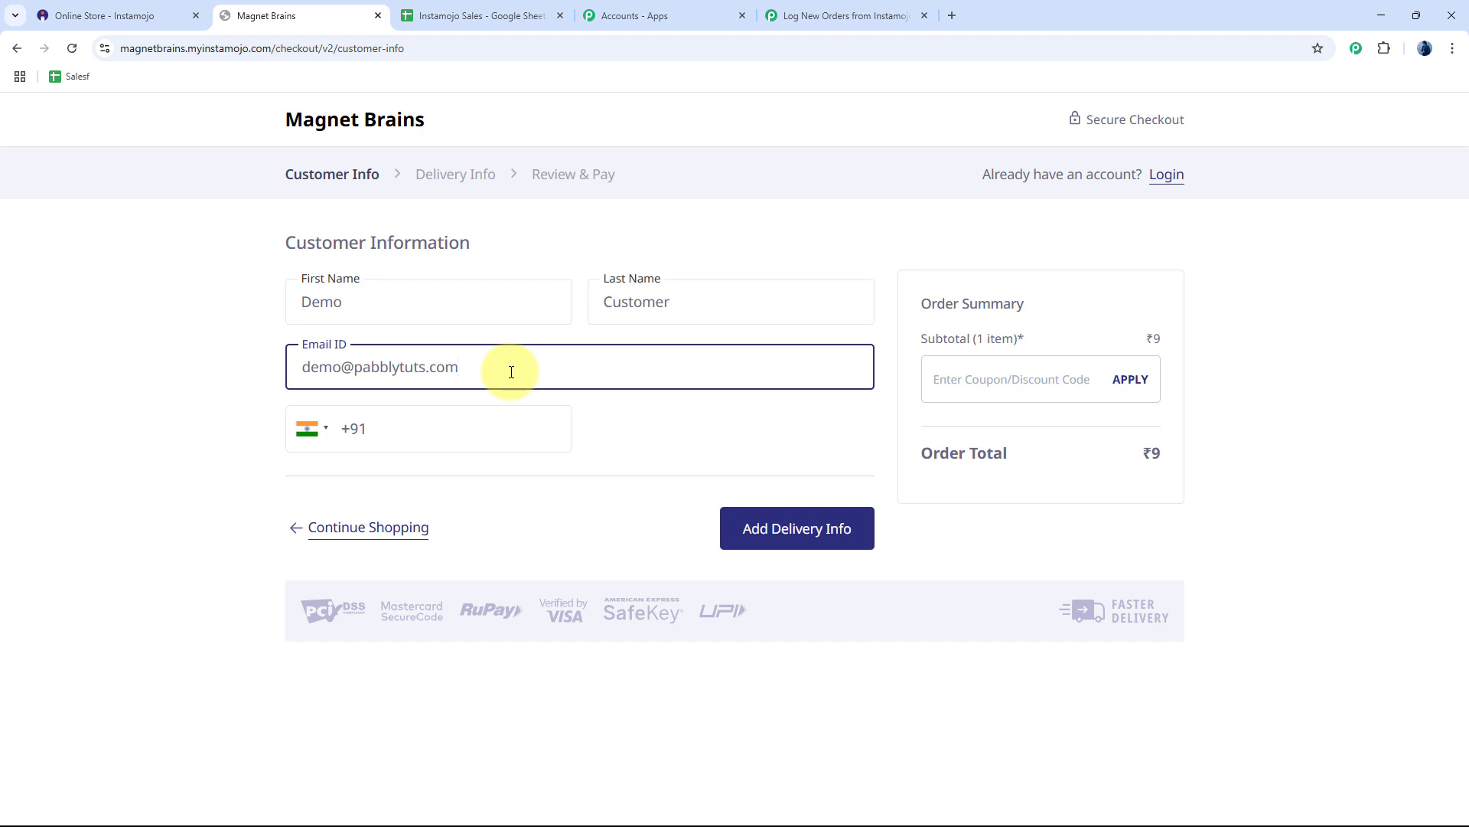
{"action": "left_click", "coordinate": [456, 426]}
{"action": "type", "text": "91111-11111"}
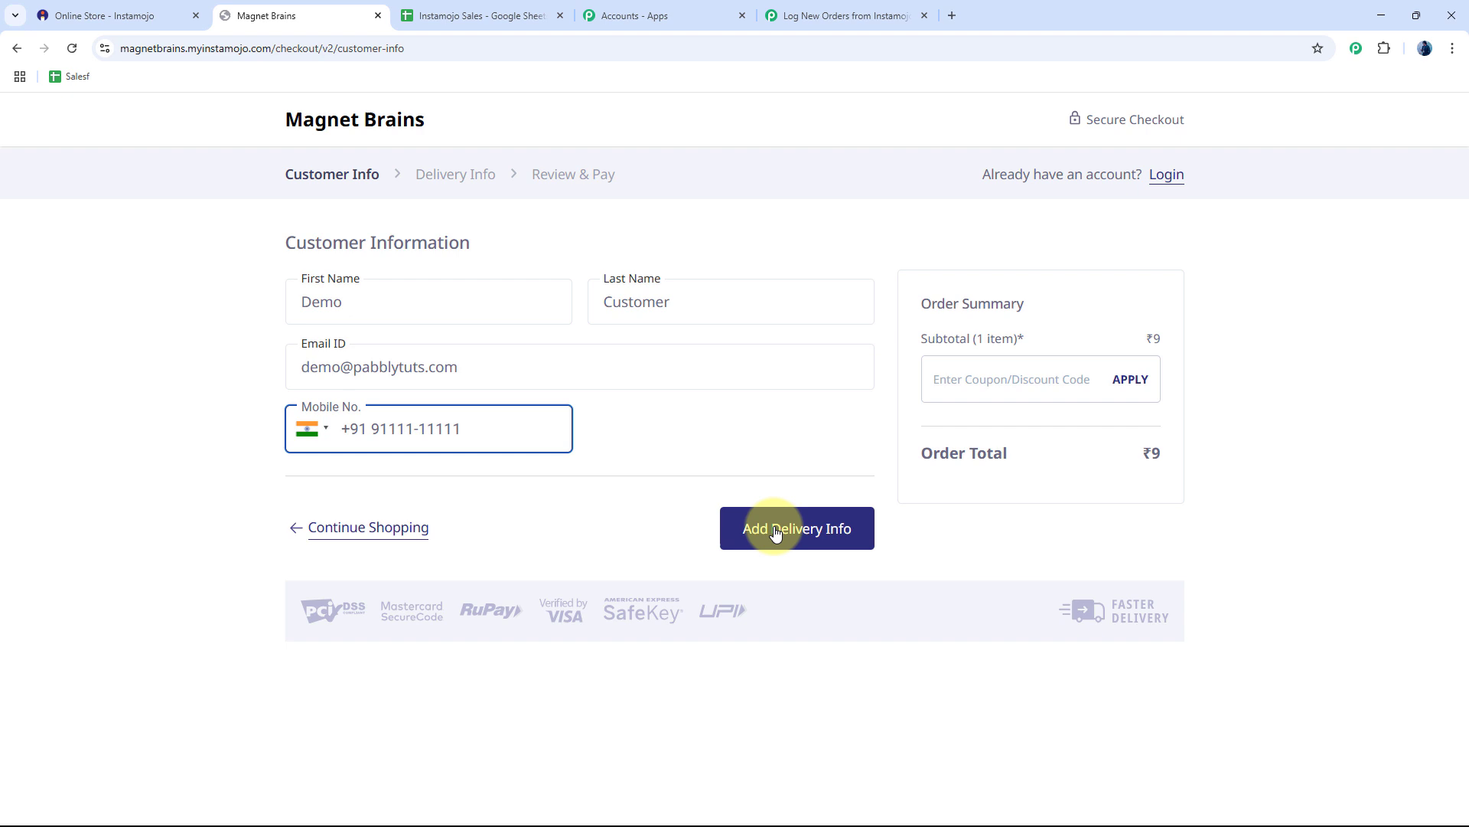
{"action": "left_click", "coordinate": [771, 528]}
Fill in the shipping address with house number, district, pincode and state, and proceed to review and pay
{"action": "left_click", "coordinate": [471, 485]}
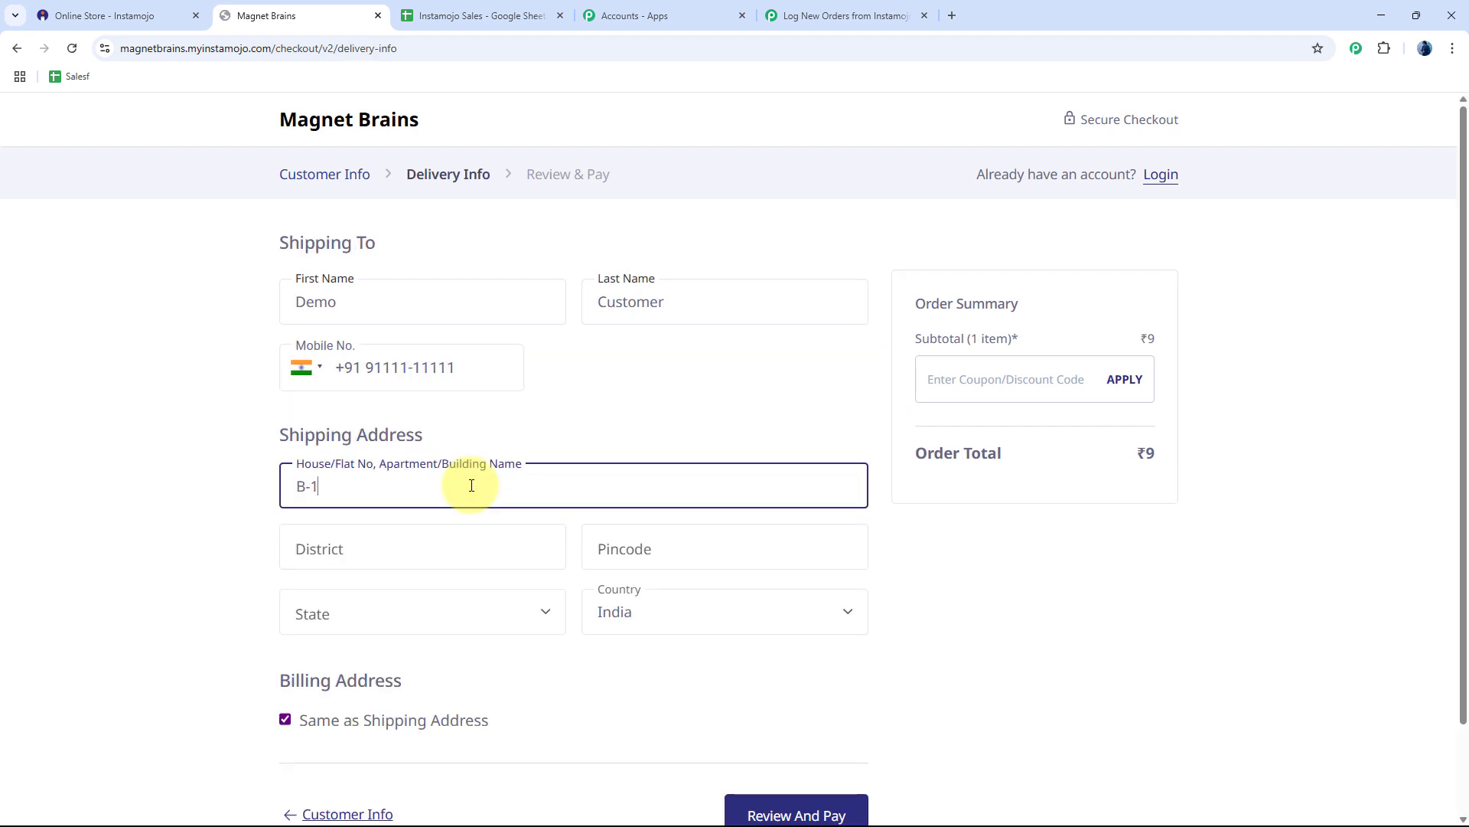
{"action": "left_click", "coordinate": [424, 533]}
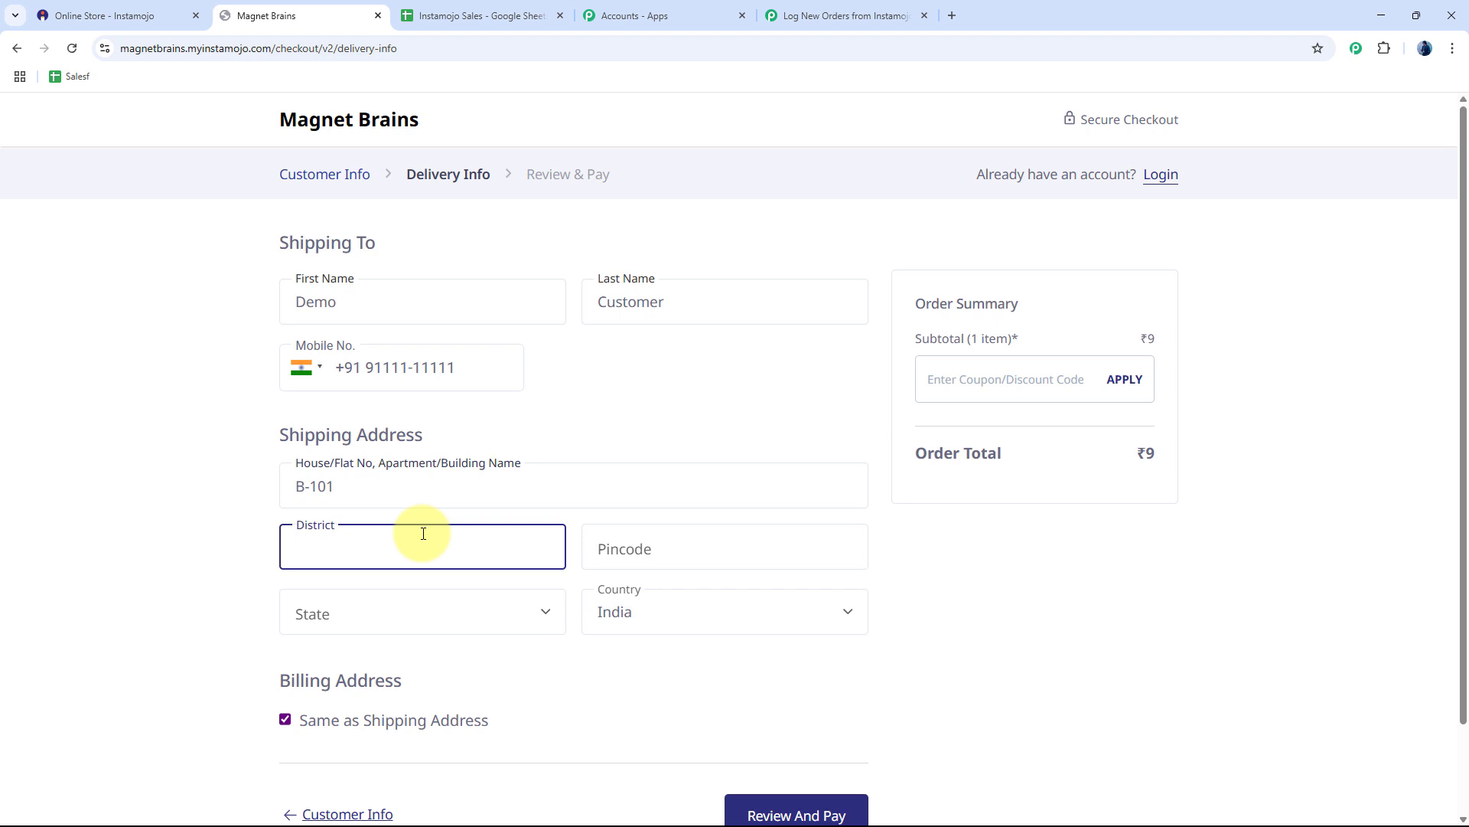
{"action": "type", "text": "Bhopal"}
{"action": "left_click", "coordinate": [714, 540]}
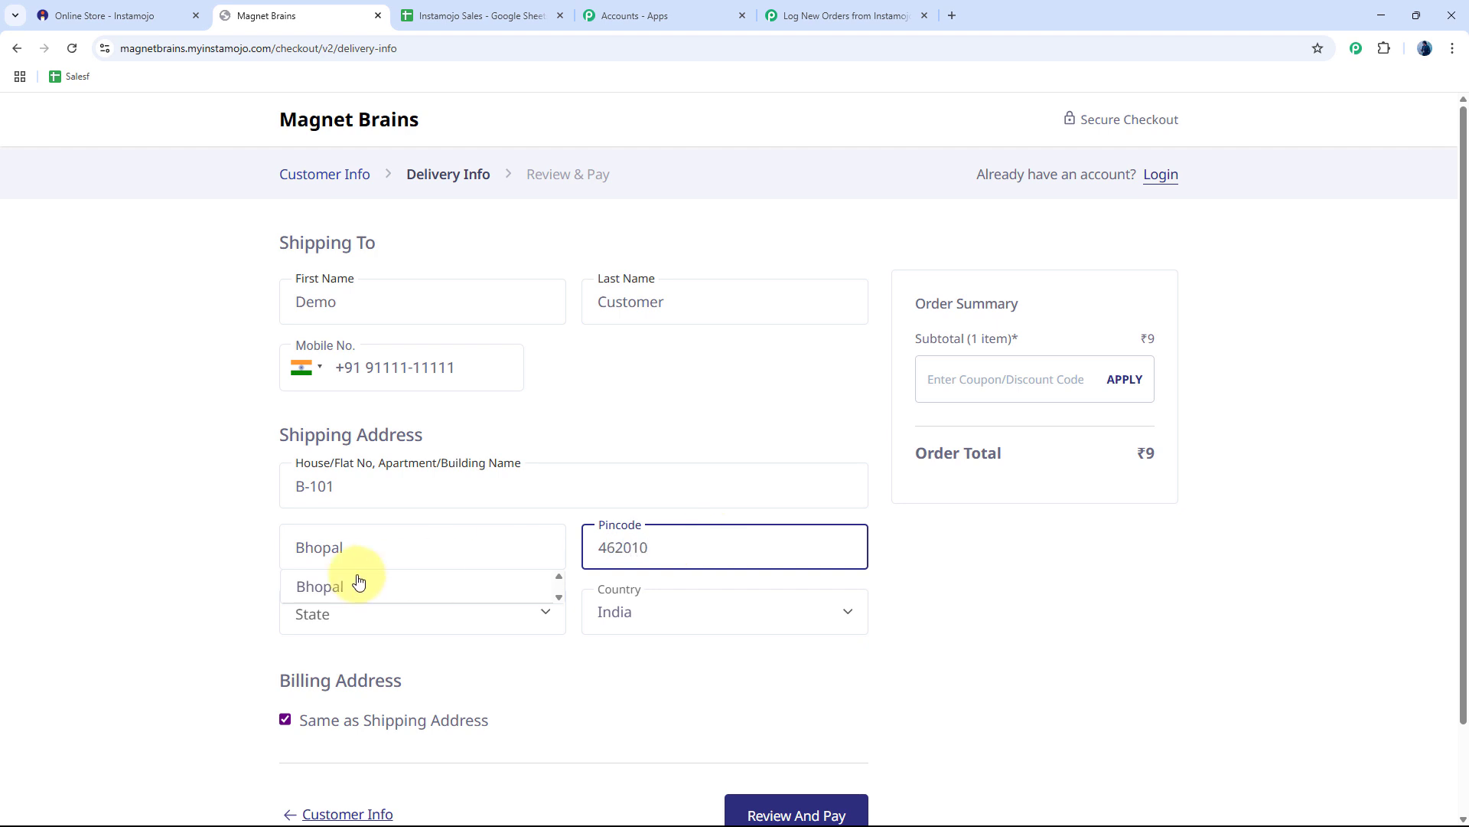
{"action": "left_click", "coordinate": [368, 600]}
{"action": "left_click", "coordinate": [350, 610]}
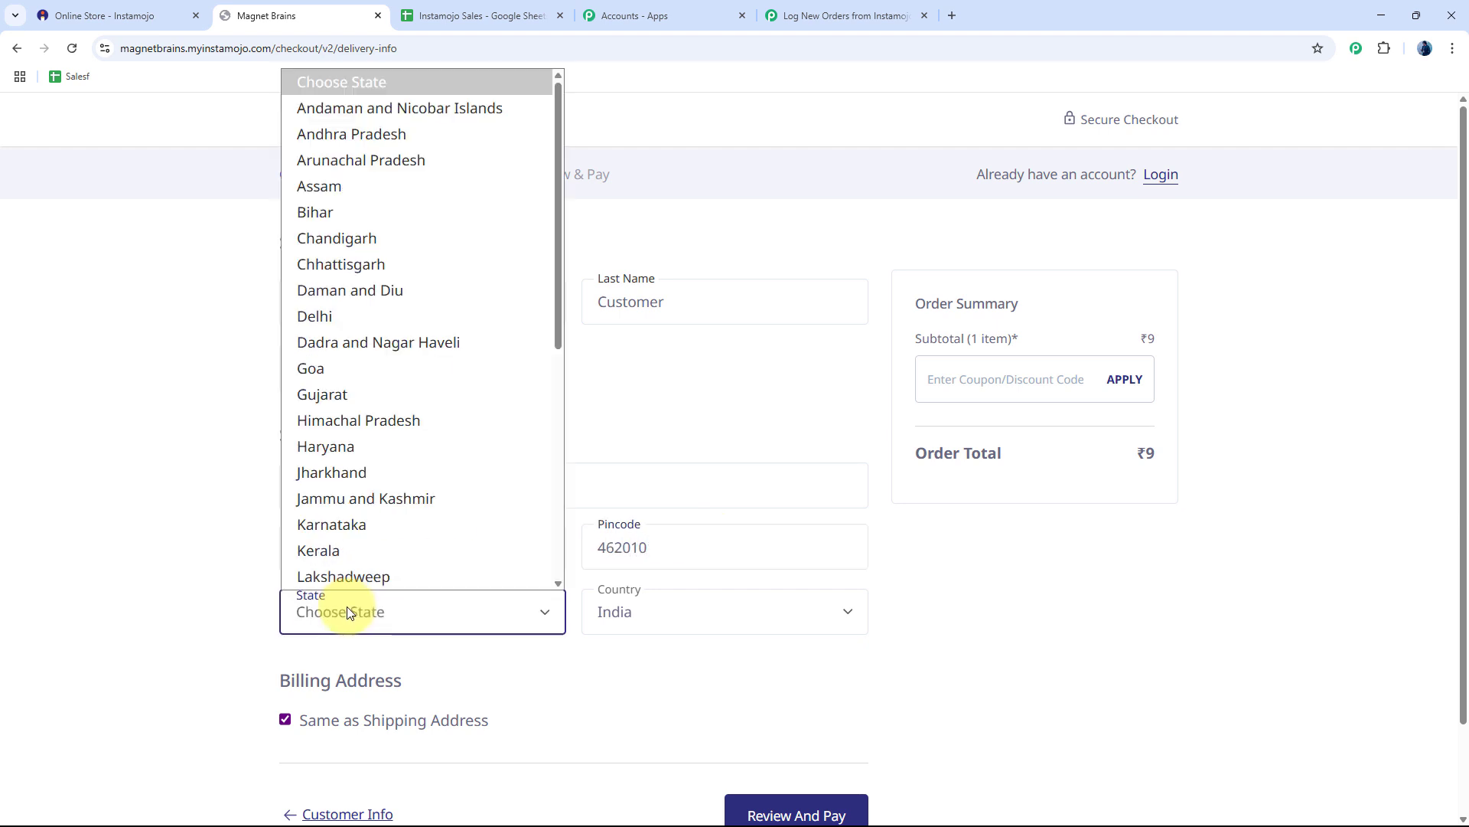
{"action": "type", "text": "adhya Pradesh"}
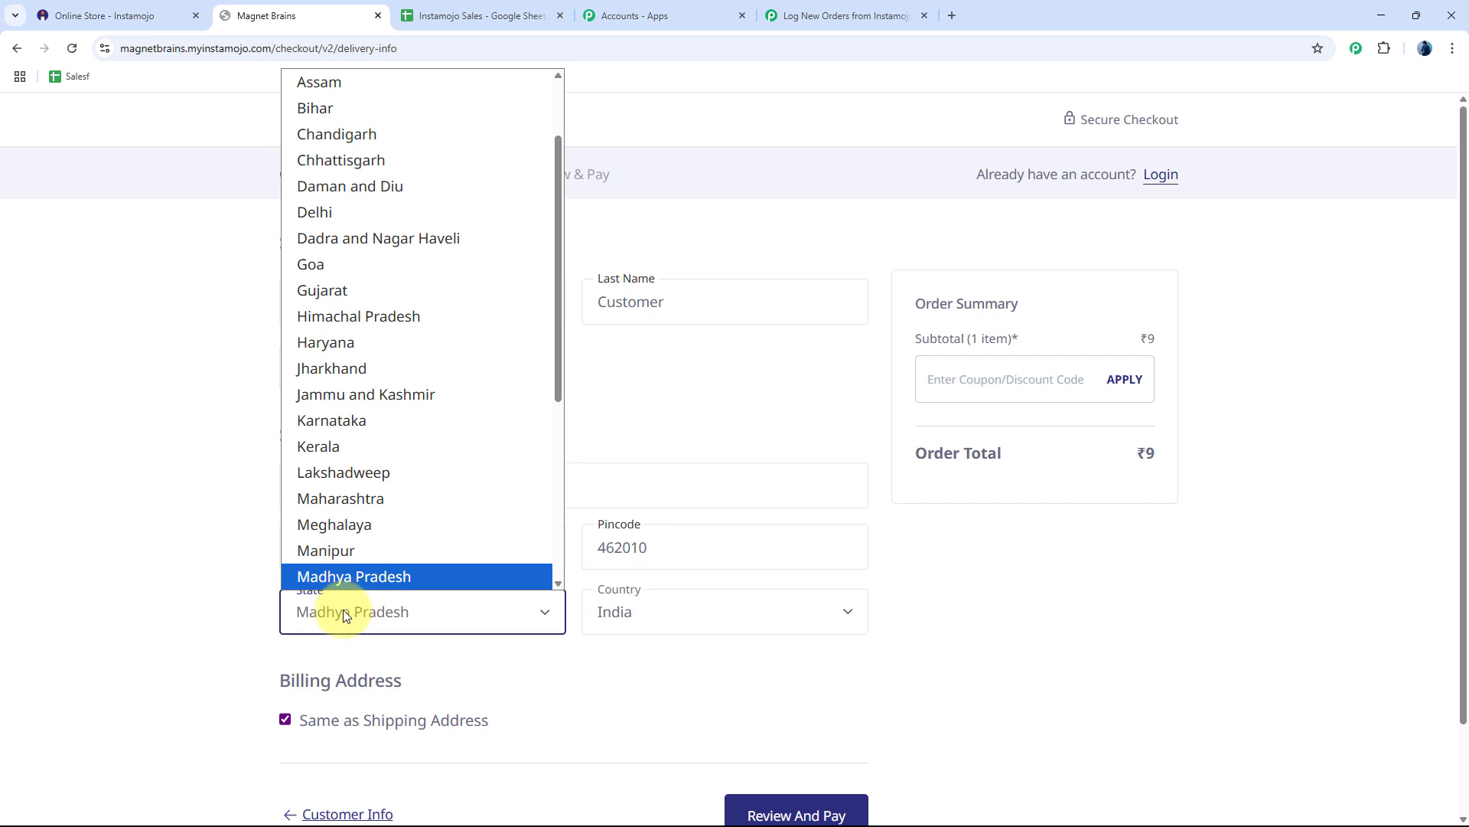
{"action": "left_click", "coordinate": [384, 578]}
{"action": "left_click", "coordinate": [656, 699]}
{"action": "scroll", "coordinate": [793, 705], "scroll_direction": "down", "scroll_amount": 2}
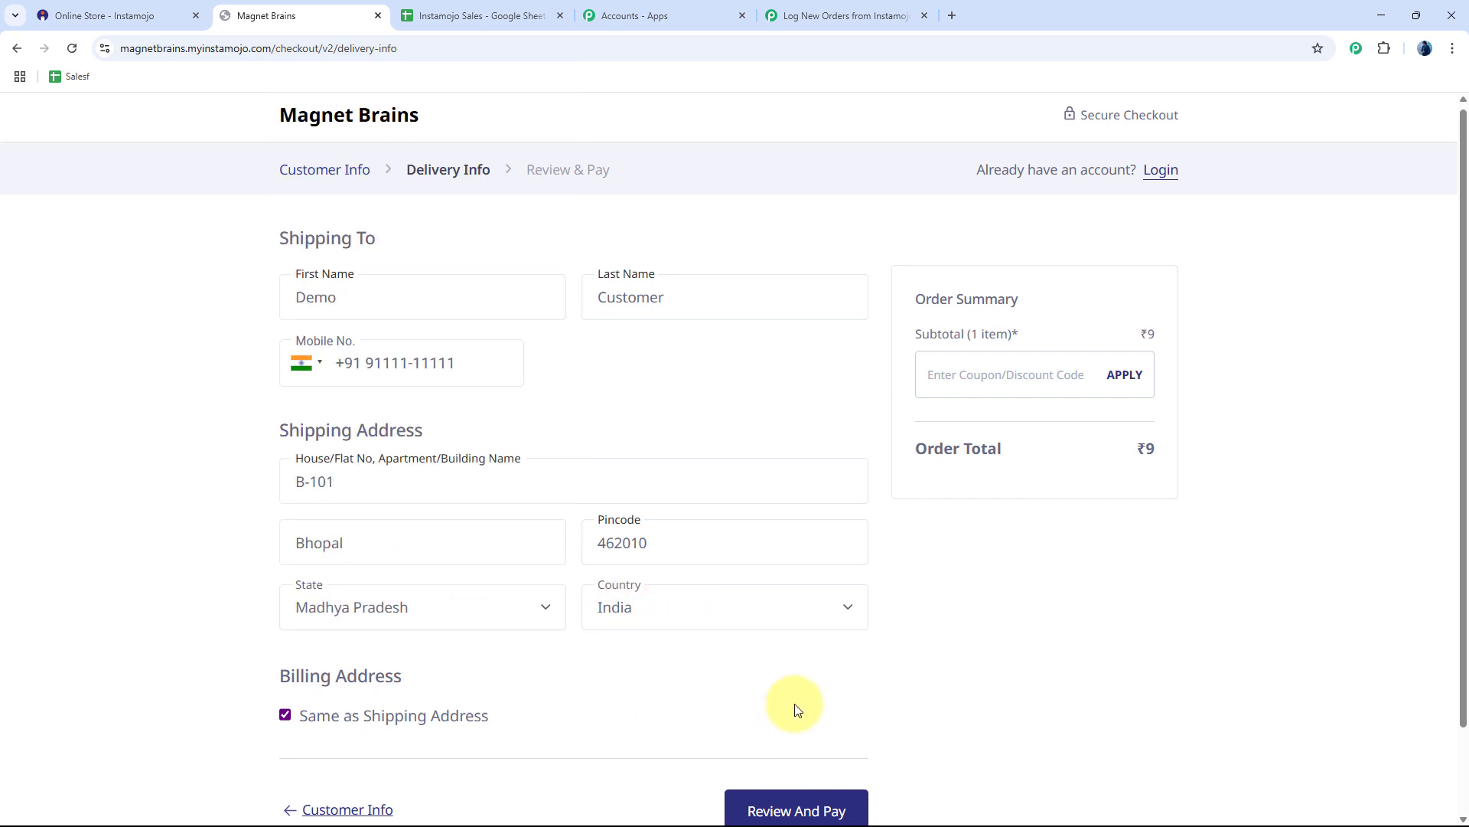
{"action": "left_click", "coordinate": [823, 714]}
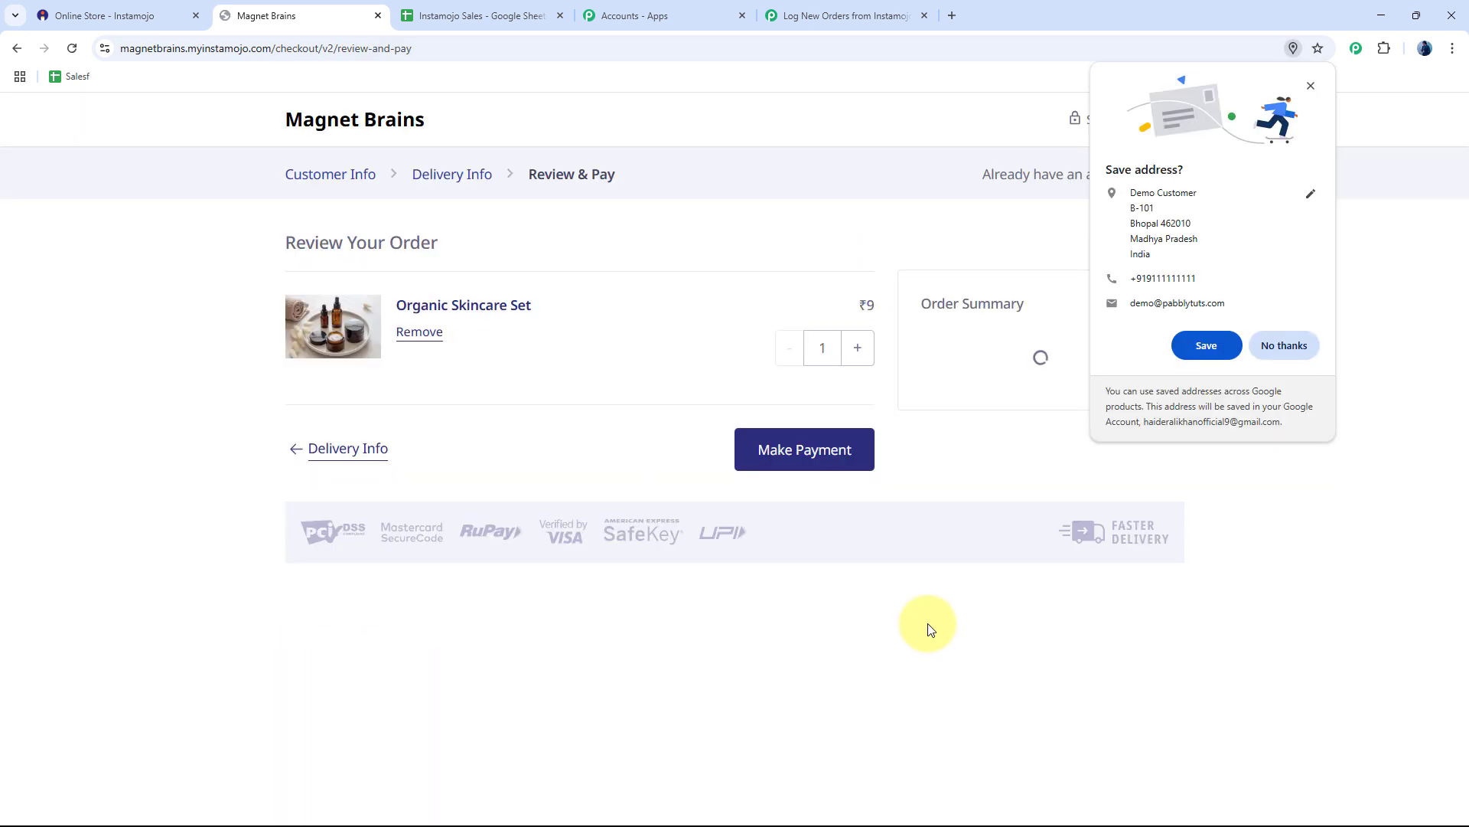
Save the address in the browser and pay for the Organic Skincare Set order by credit/debit card
{"action": "left_click", "coordinate": [1221, 347]}
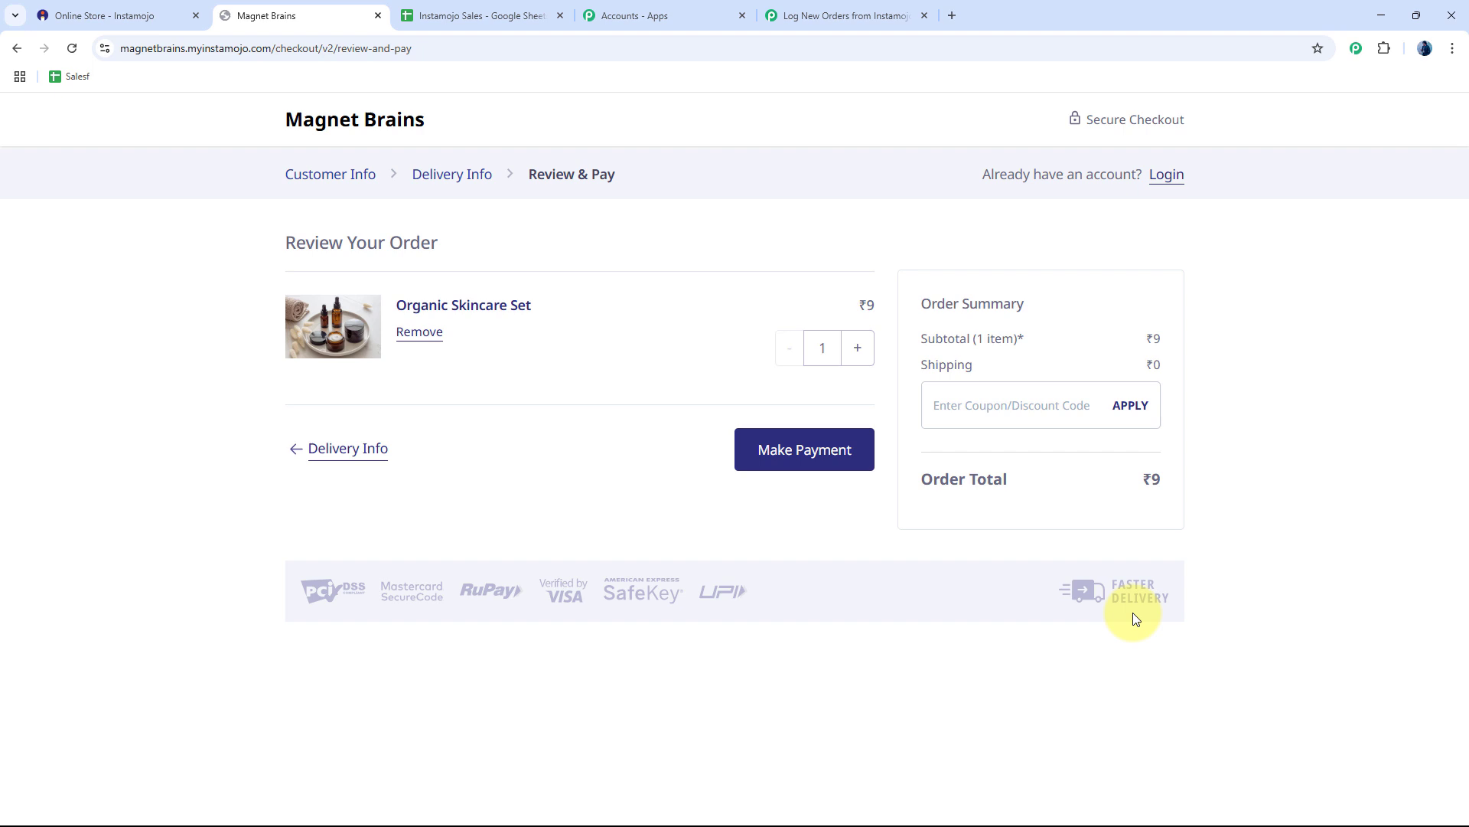
{"action": "left_click", "coordinate": [837, 459]}
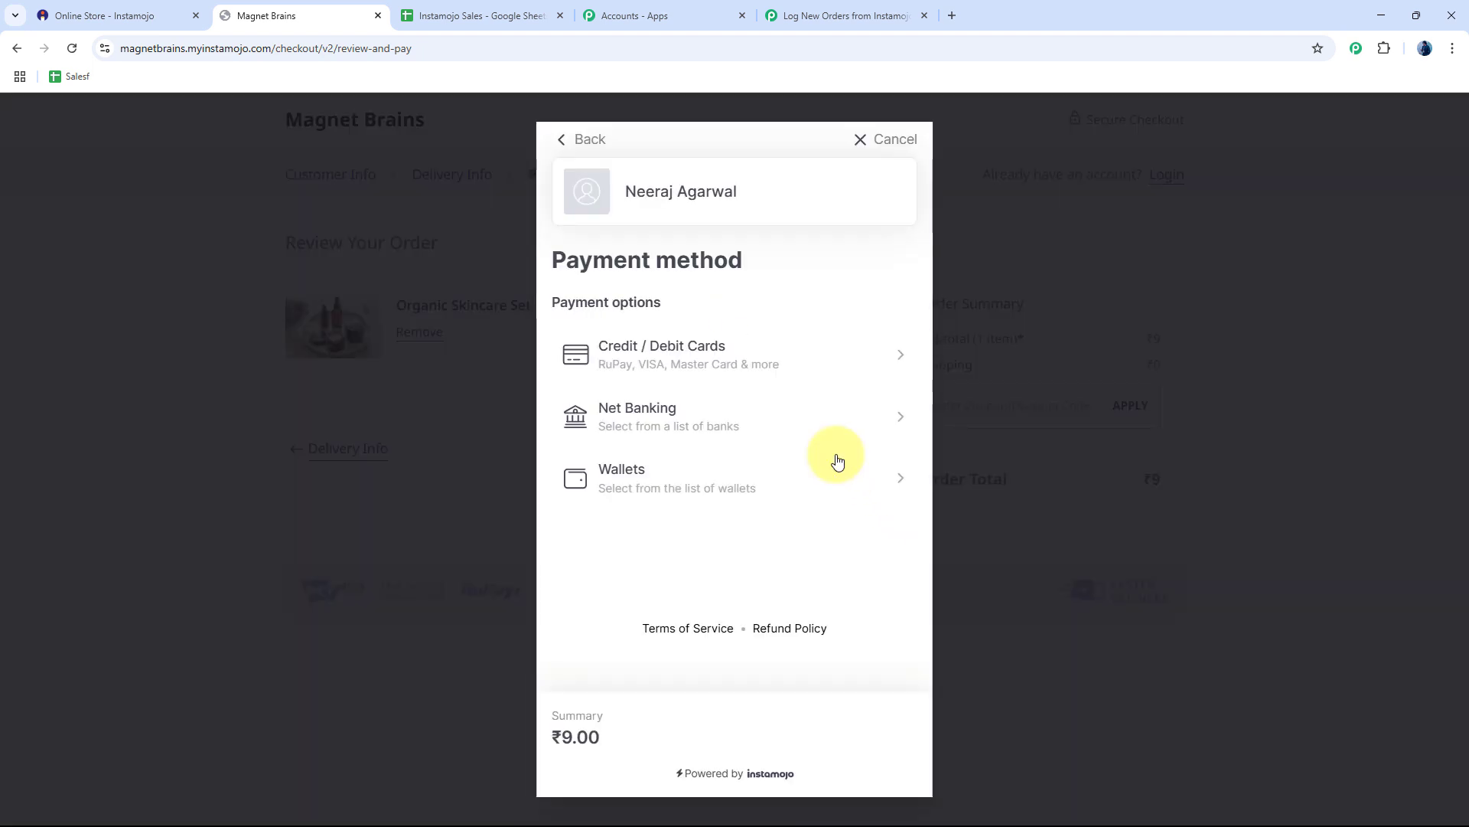
{"action": "left_click", "coordinate": [771, 355]}
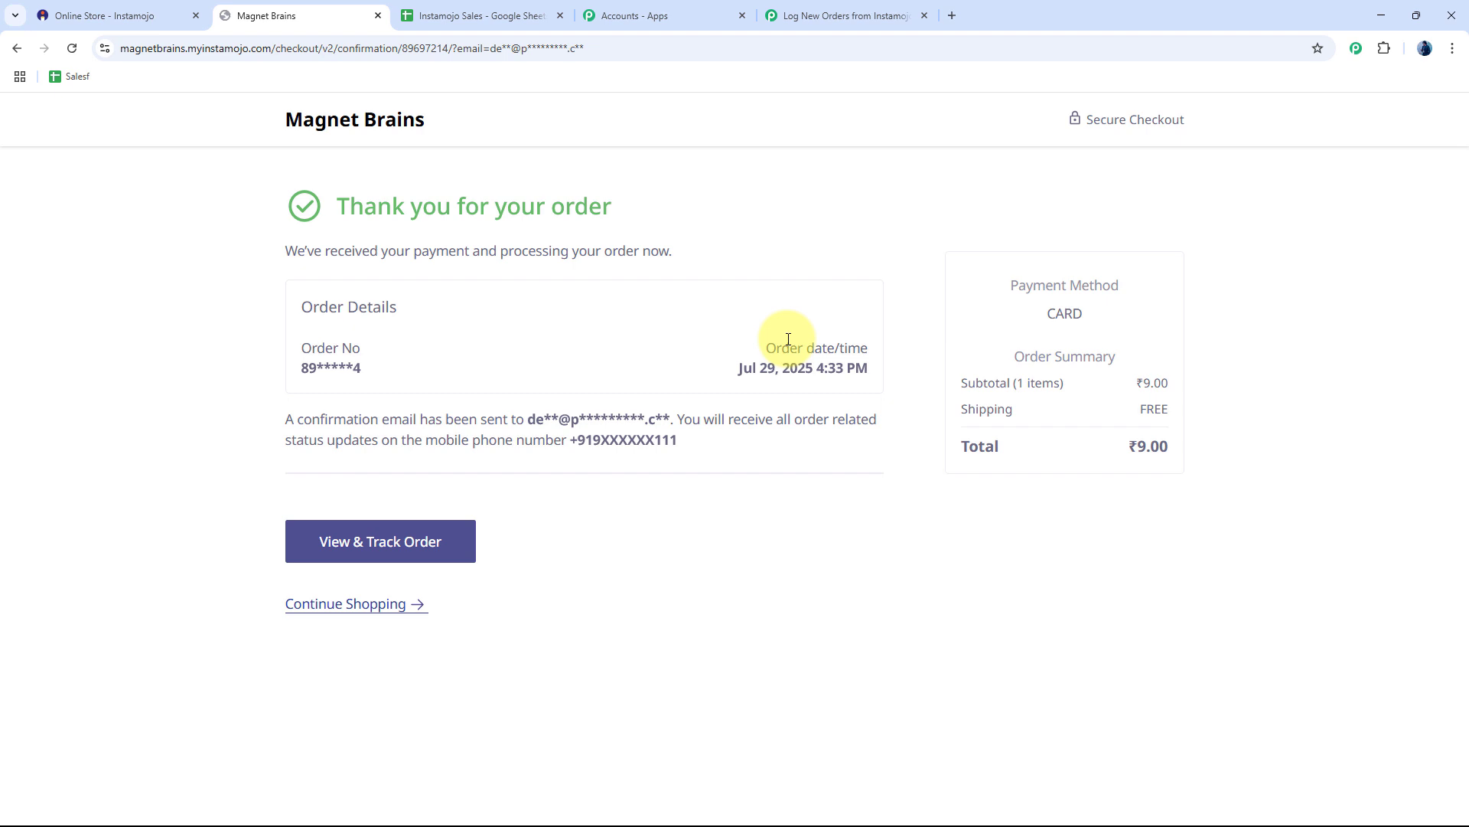
Switch to the Pabbly Connect workflow and review the payment and buyer fields in the received webhook response
{"action": "left_click", "coordinate": [843, 20]}
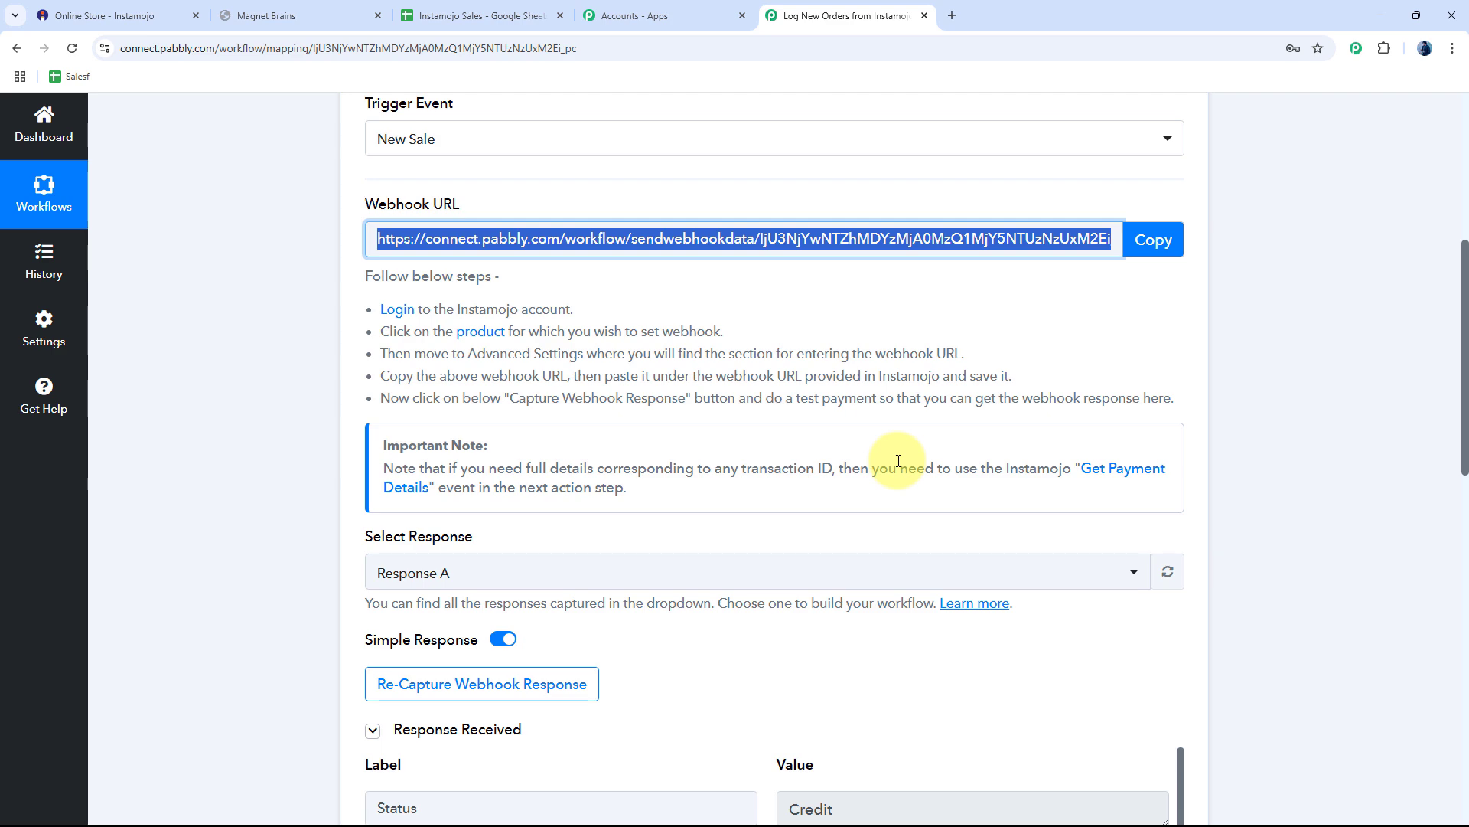
{"action": "scroll", "coordinate": [898, 460], "scroll_direction": "down", "scroll_amount": 2}
{"action": "scroll", "coordinate": [536, 543], "scroll_direction": "down", "scroll_amount": 2}
{"action": "scroll", "coordinate": [263, 554], "scroll_direction": "down", "scroll_amount": 3}
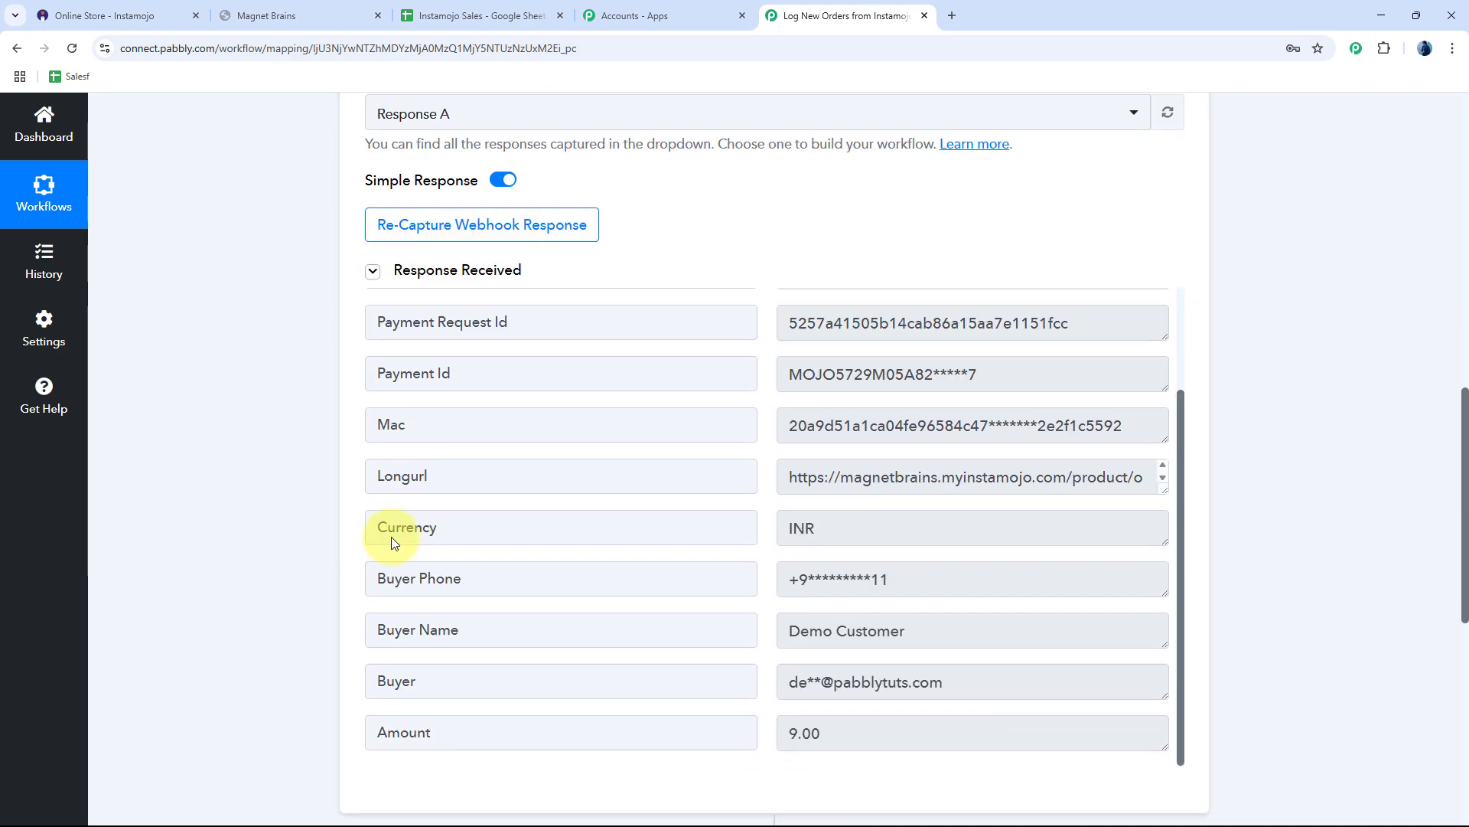
Examine the buyer phone, name, email, amount and payment ID in the webhook response and compare them with the Instamojo Sales sheet's columns
{"action": "scroll", "coordinate": [951, 577], "scroll_direction": "down", "scroll_amount": 2}
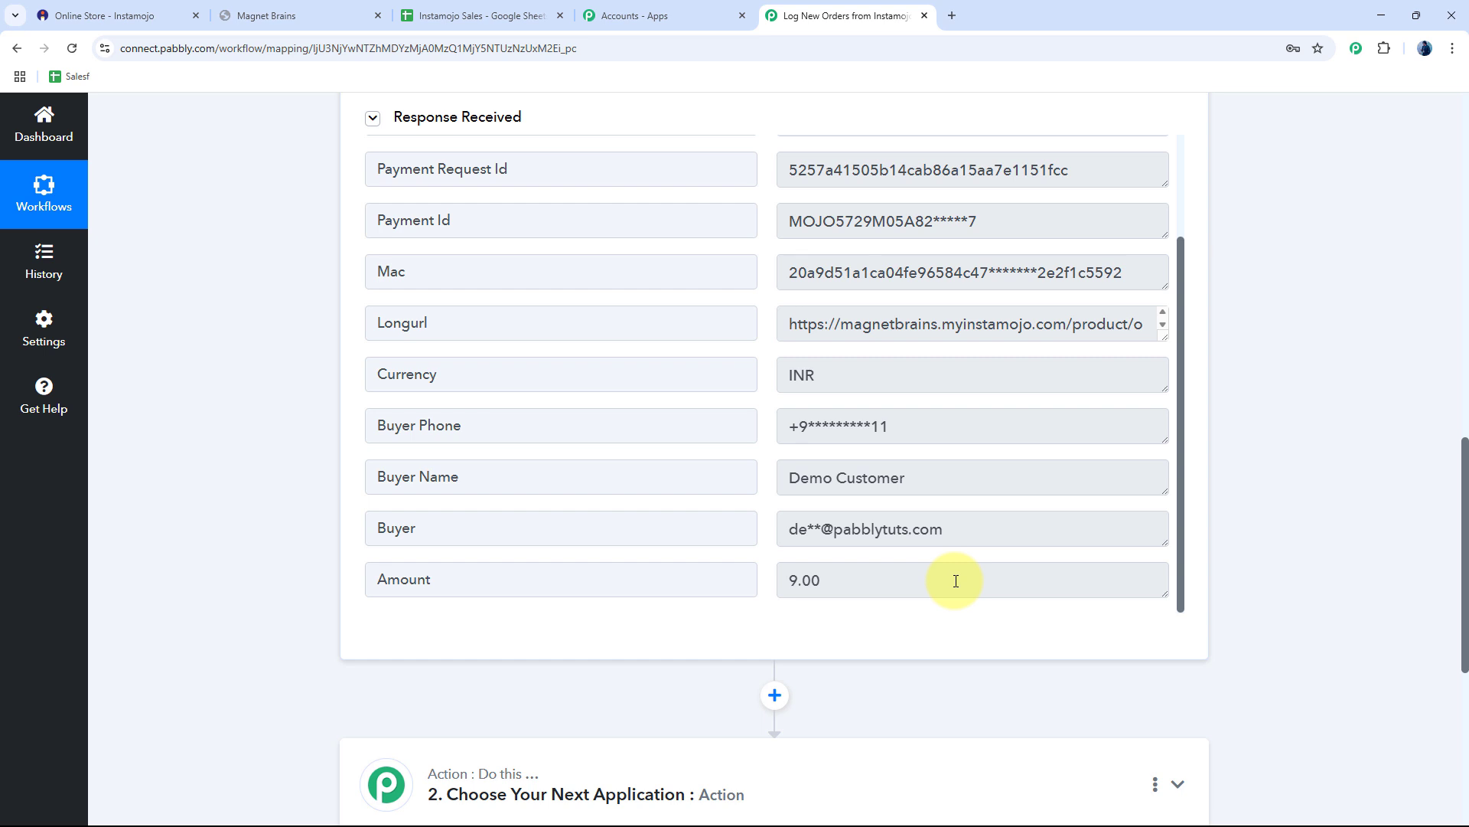
{"action": "left_click", "coordinate": [915, 431]}
{"action": "left_click", "coordinate": [935, 493]}
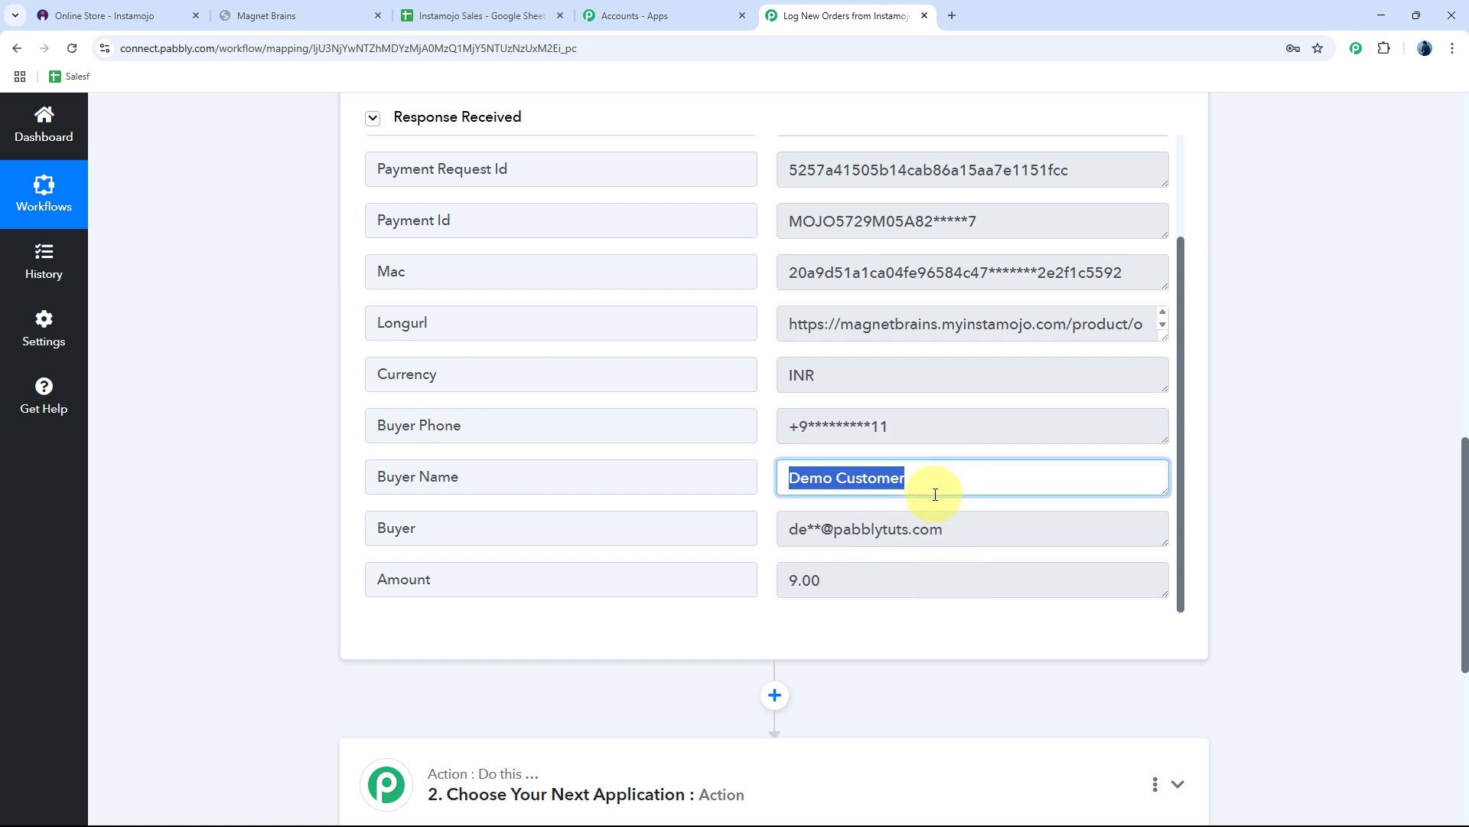
{"action": "left_click", "coordinate": [985, 528]}
{"action": "left_click", "coordinate": [938, 590]}
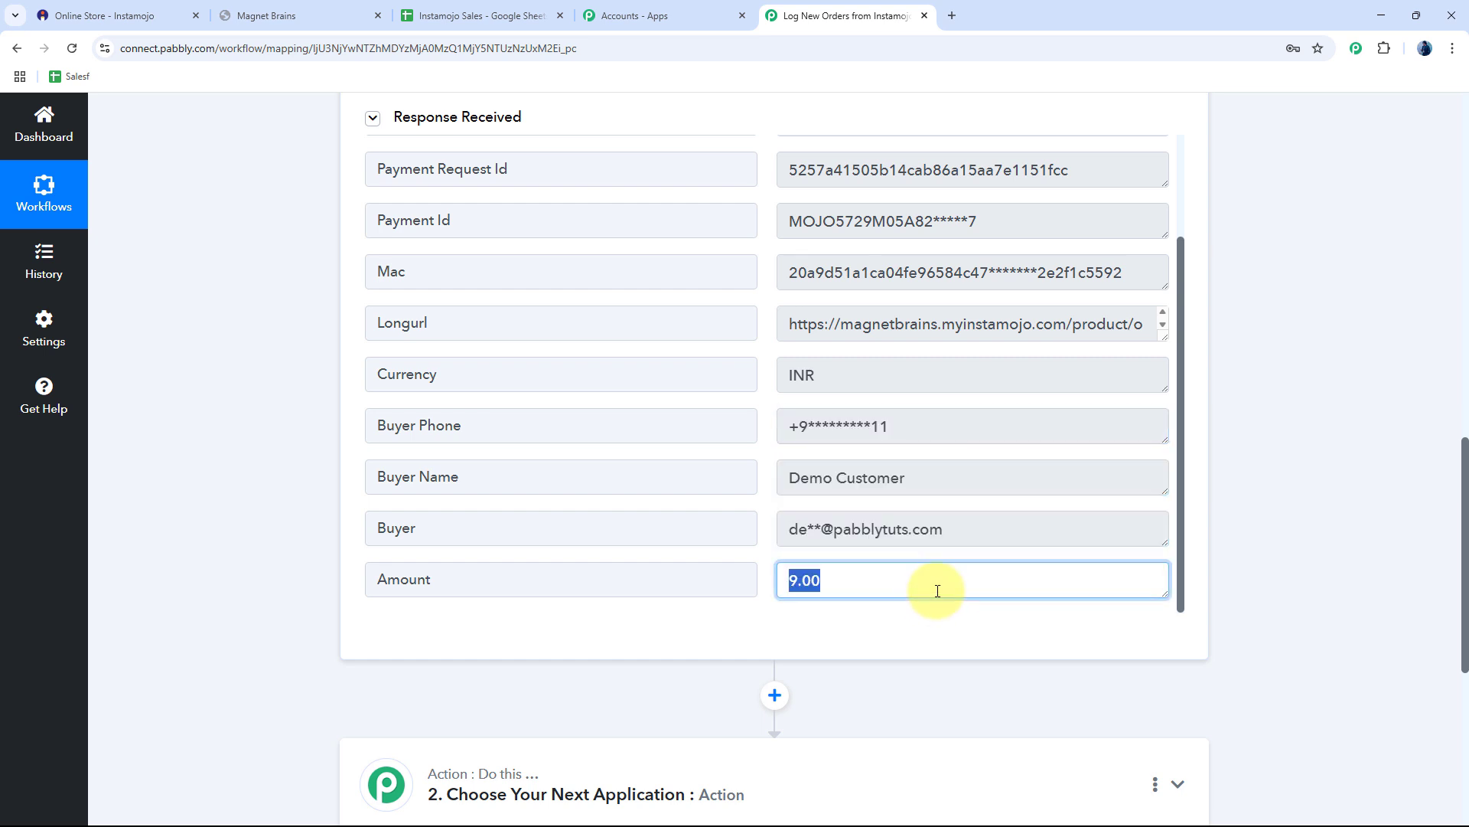
{"action": "left_click", "coordinate": [945, 528]}
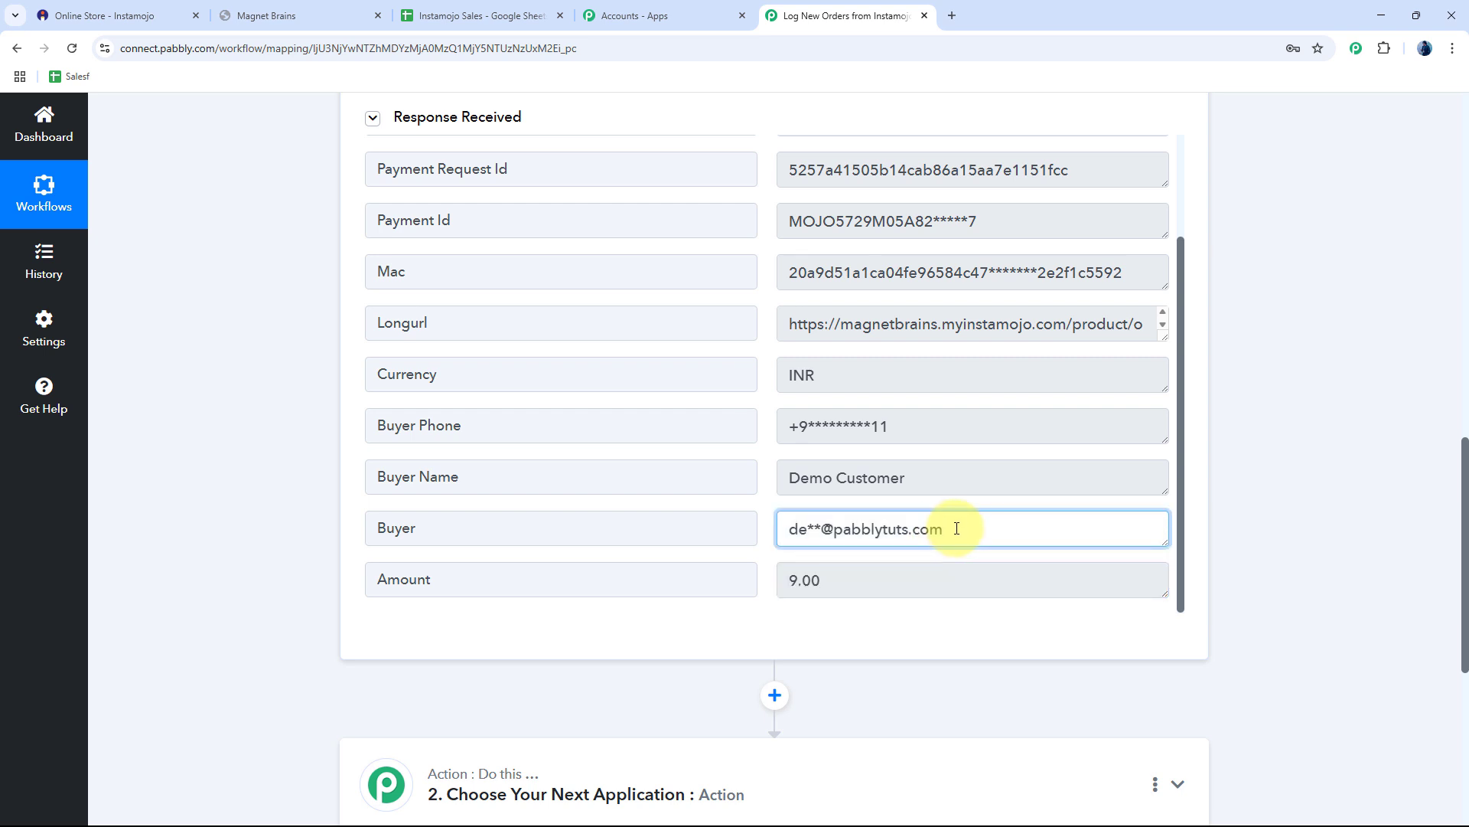
{"action": "scroll", "coordinate": [880, 400], "scroll_direction": "up", "scroll_amount": 1}
{"action": "left_click", "coordinate": [889, 303]}
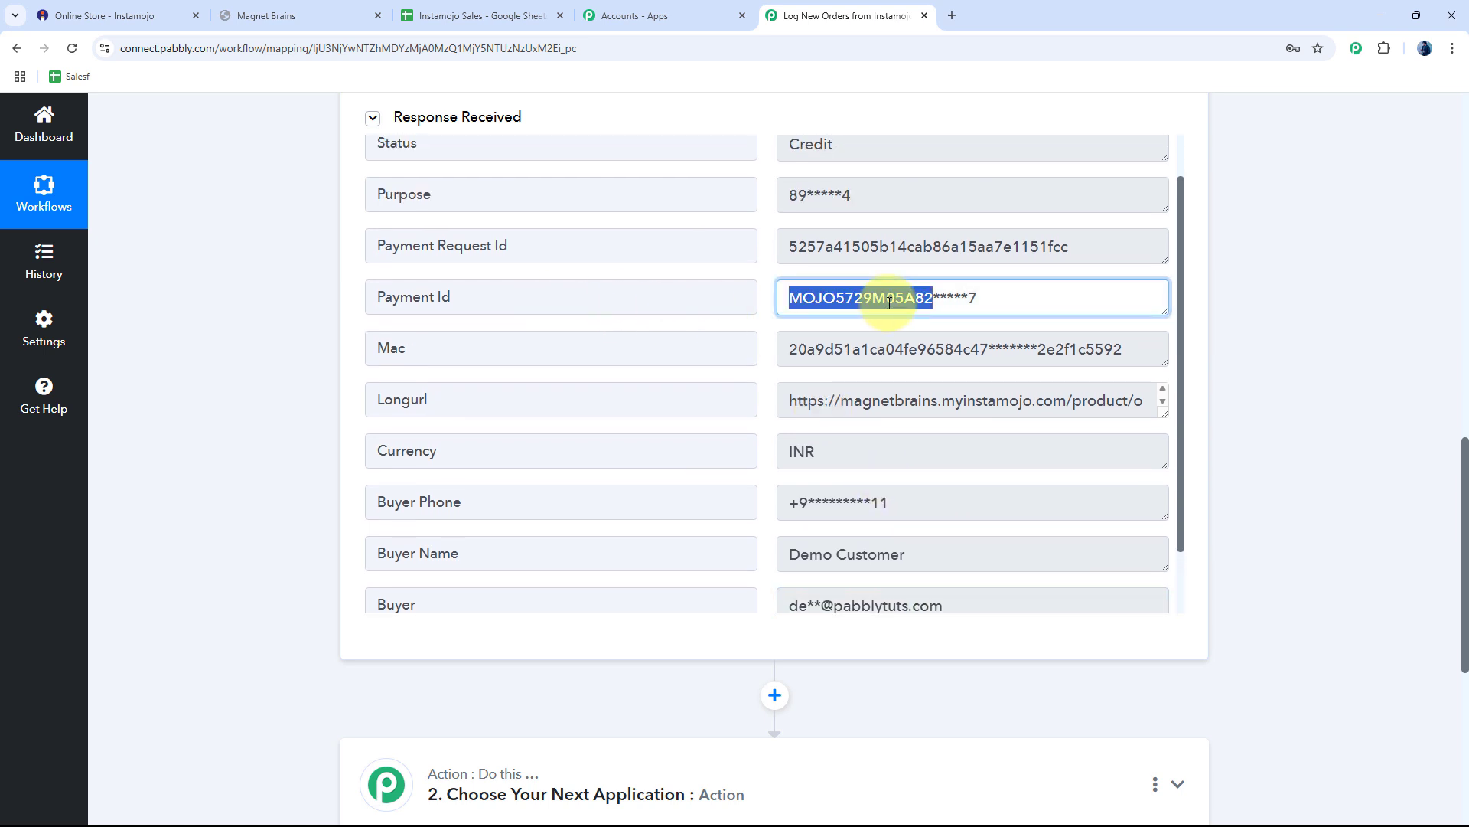
{"action": "left_click", "coordinate": [1020, 295]}
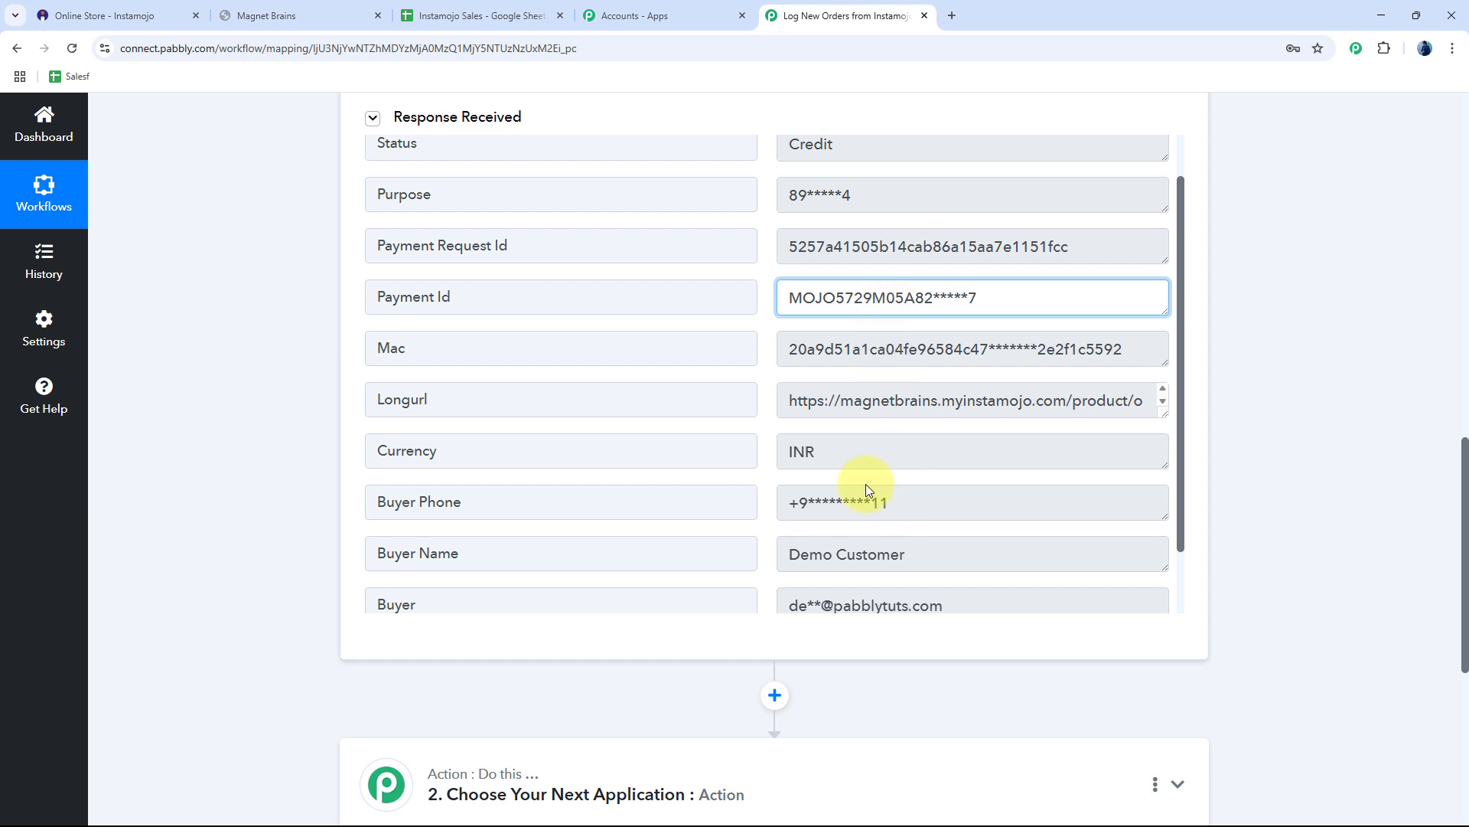
{"action": "left_click", "coordinate": [488, 17]}
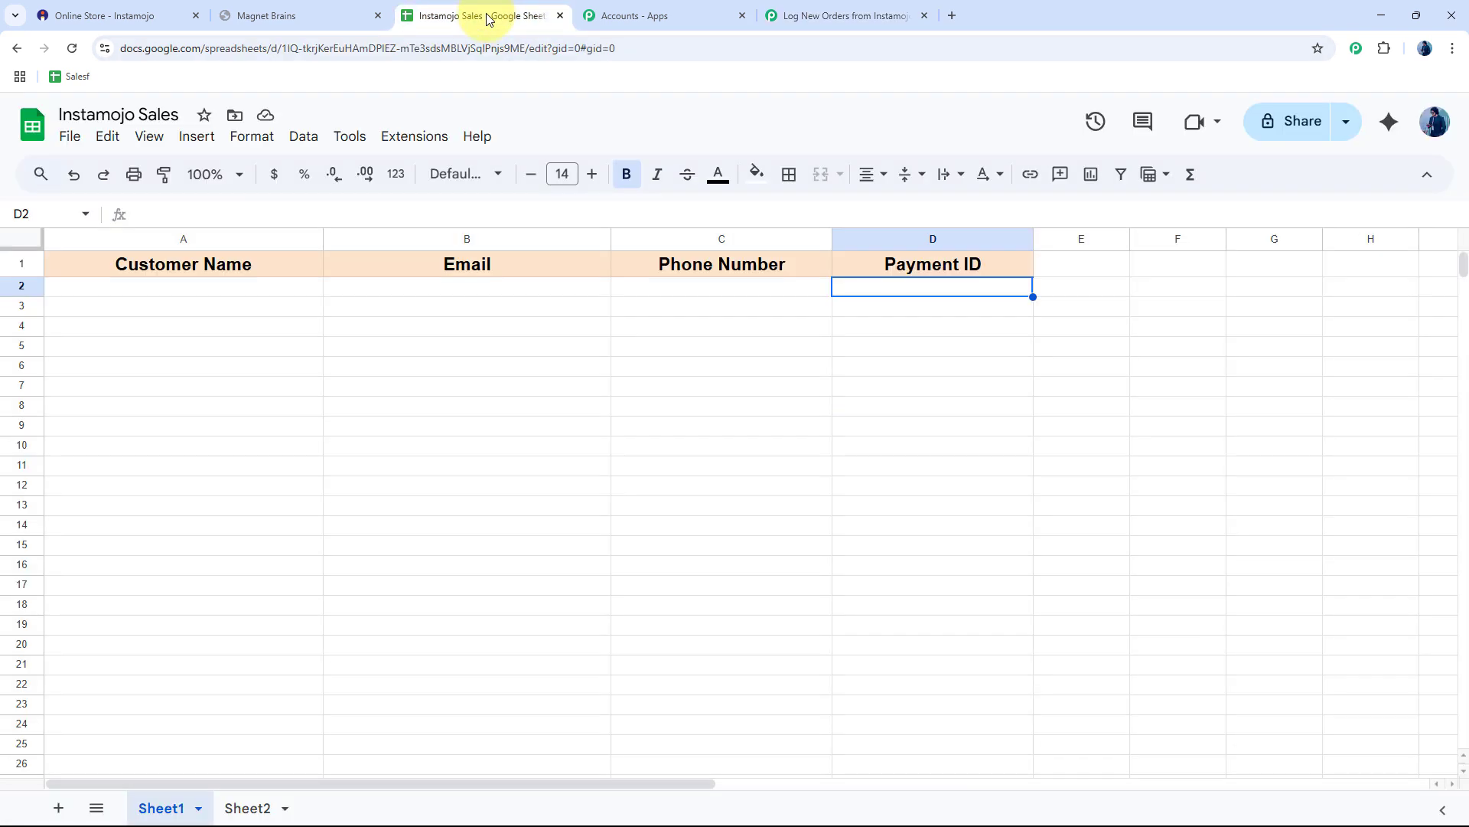
{"action": "left_click", "coordinate": [848, 13]}
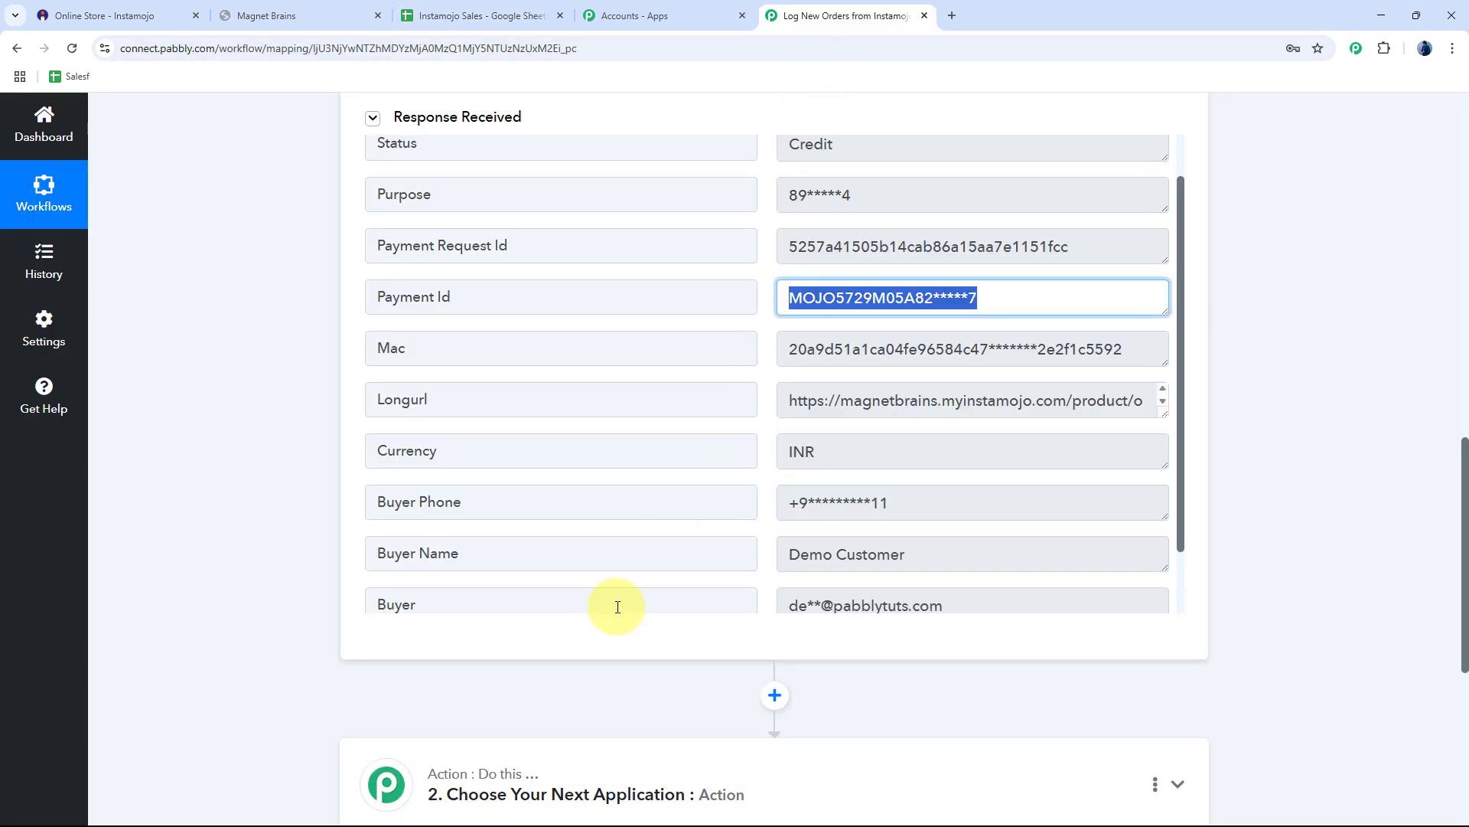
Choose Google Sheets as the workflow's action app with the Add New Row action event
{"action": "scroll", "coordinate": [624, 627], "scroll_direction": "down", "scroll_amount": 7}
{"action": "left_click", "coordinate": [668, 488]}
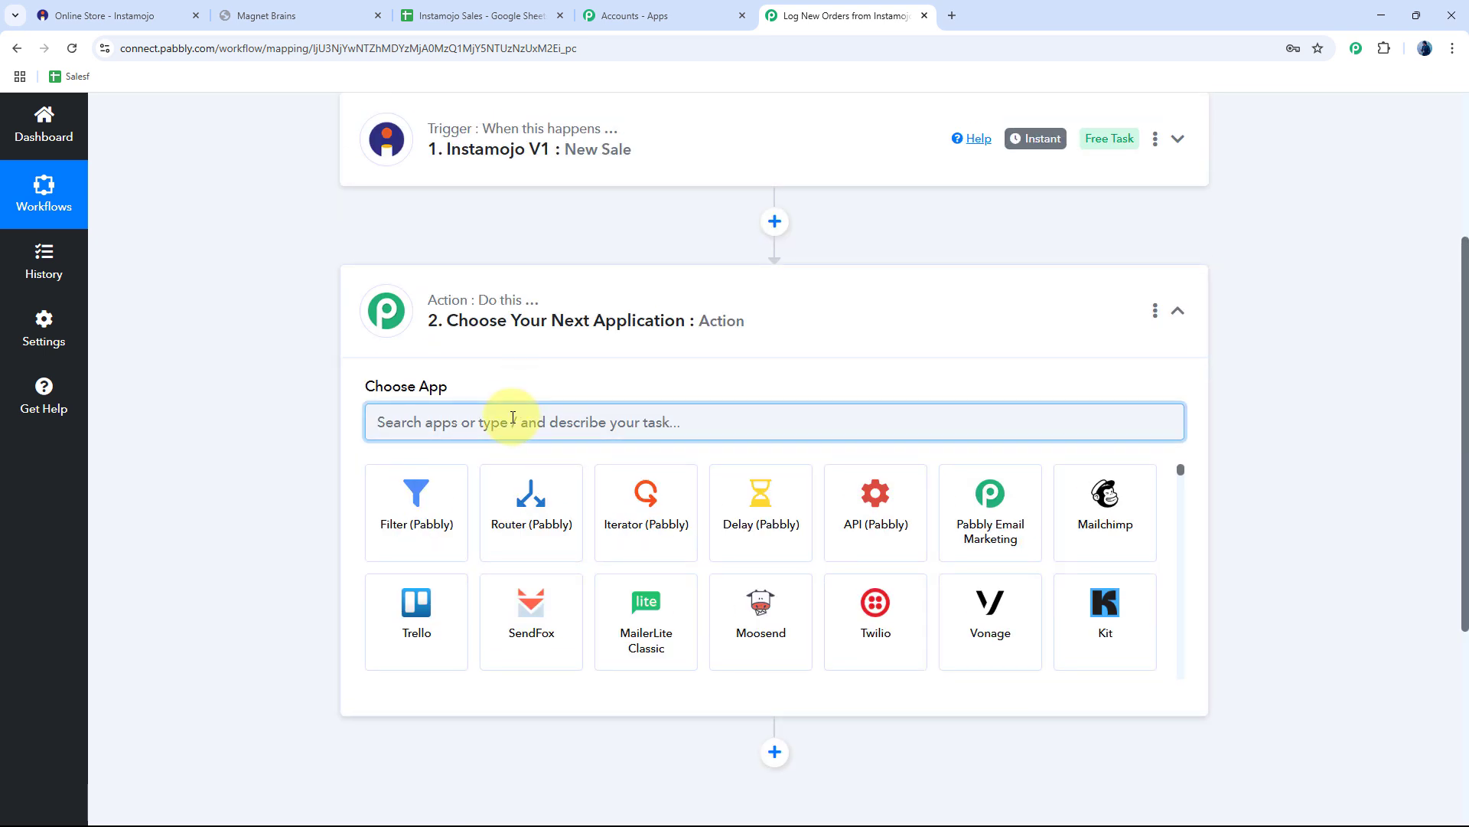
{"action": "type", "text": "Google"}
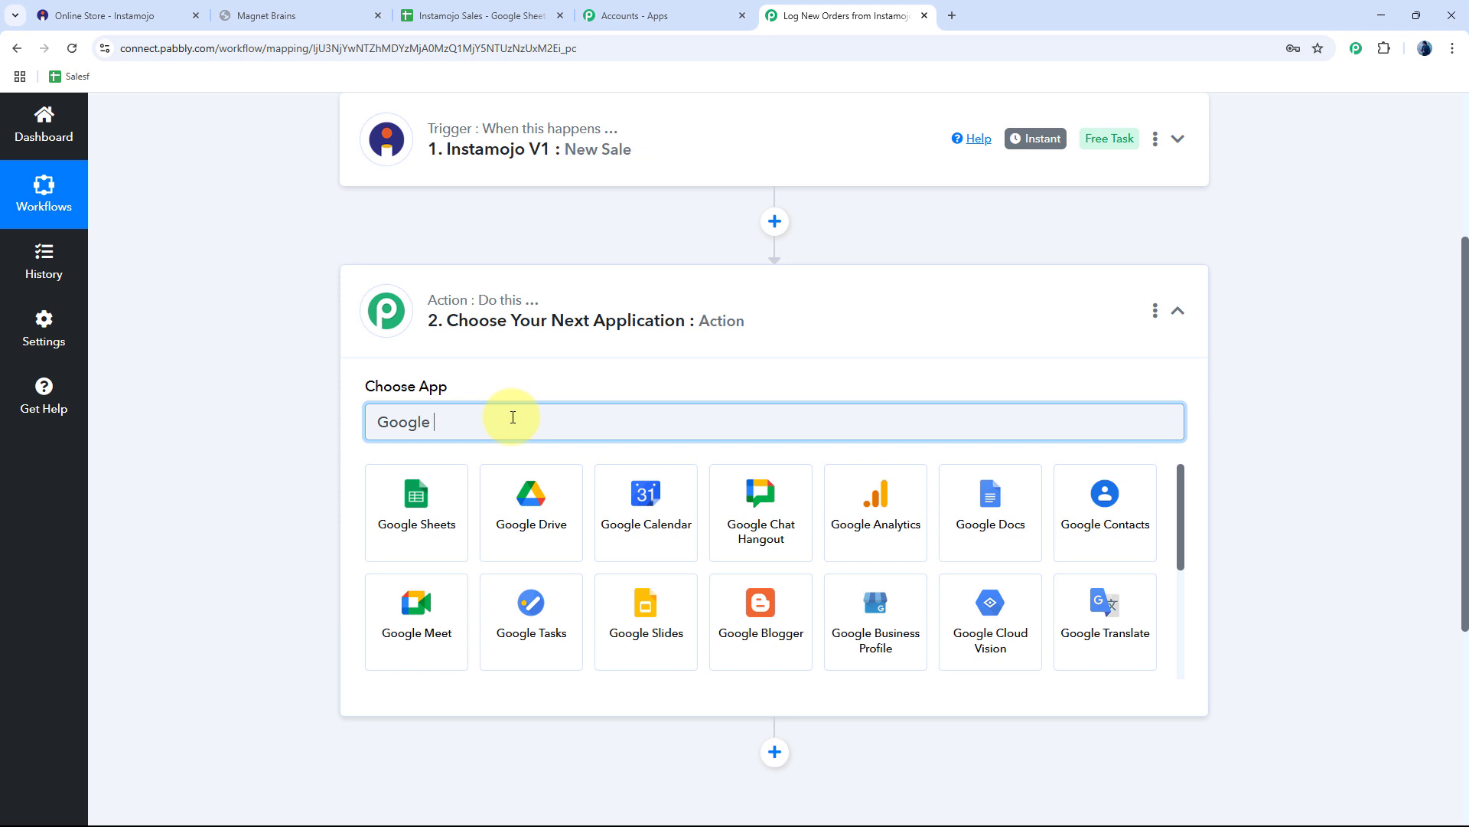
{"action": "left_click", "coordinate": [431, 496]}
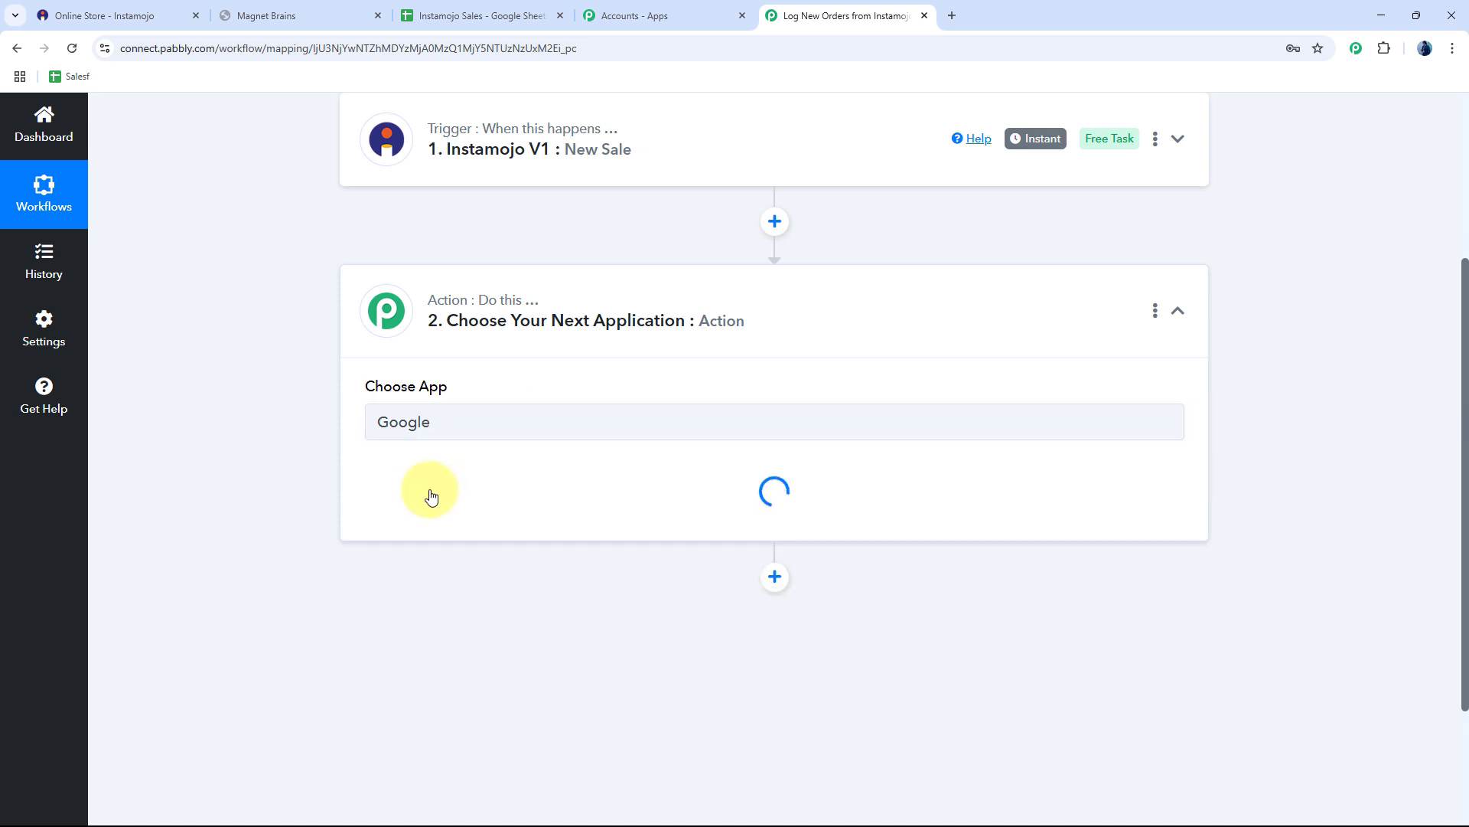
{"action": "left_click", "coordinate": [435, 499]}
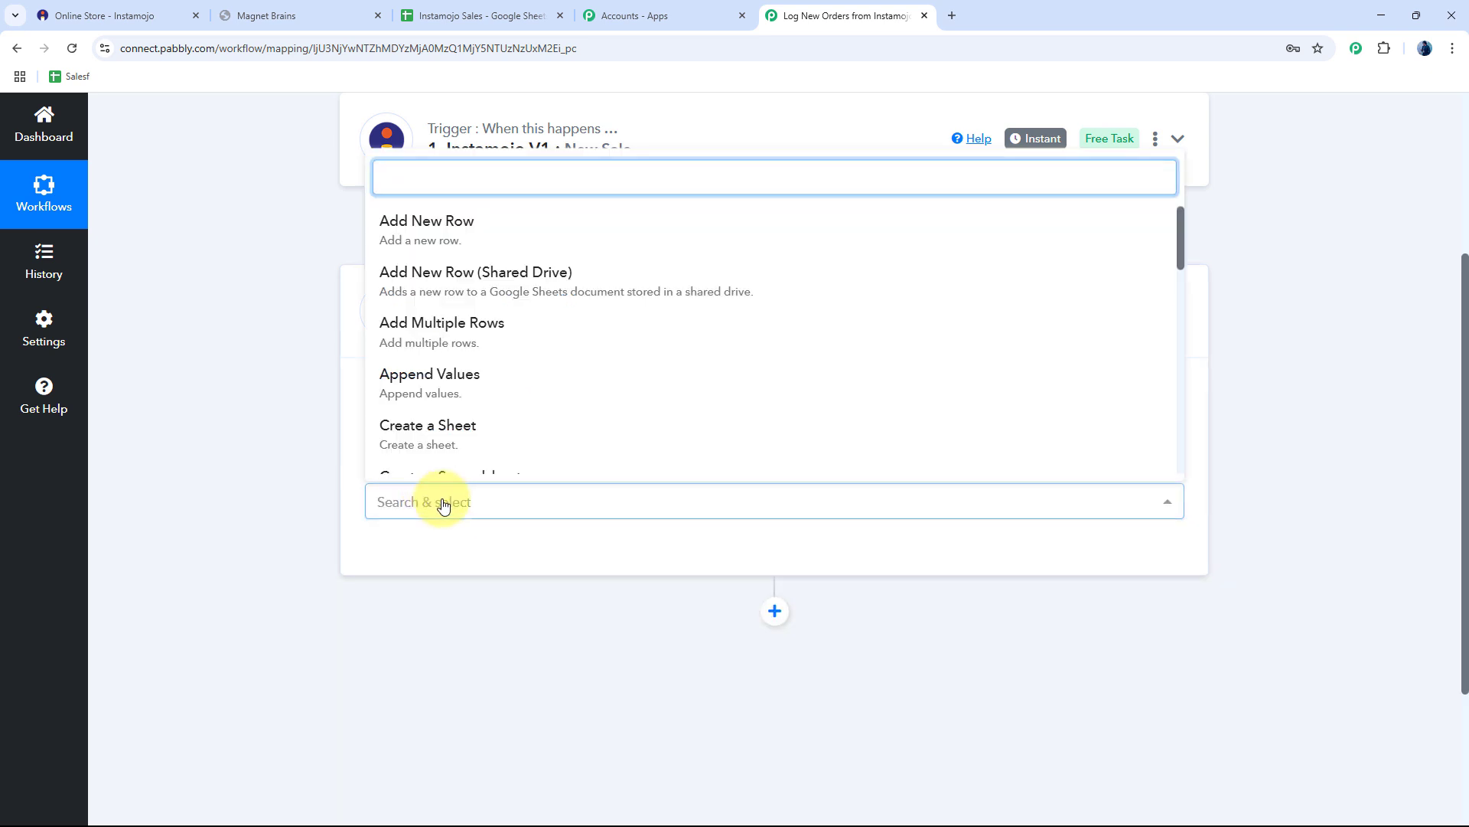
{"action": "left_click", "coordinate": [421, 232]}
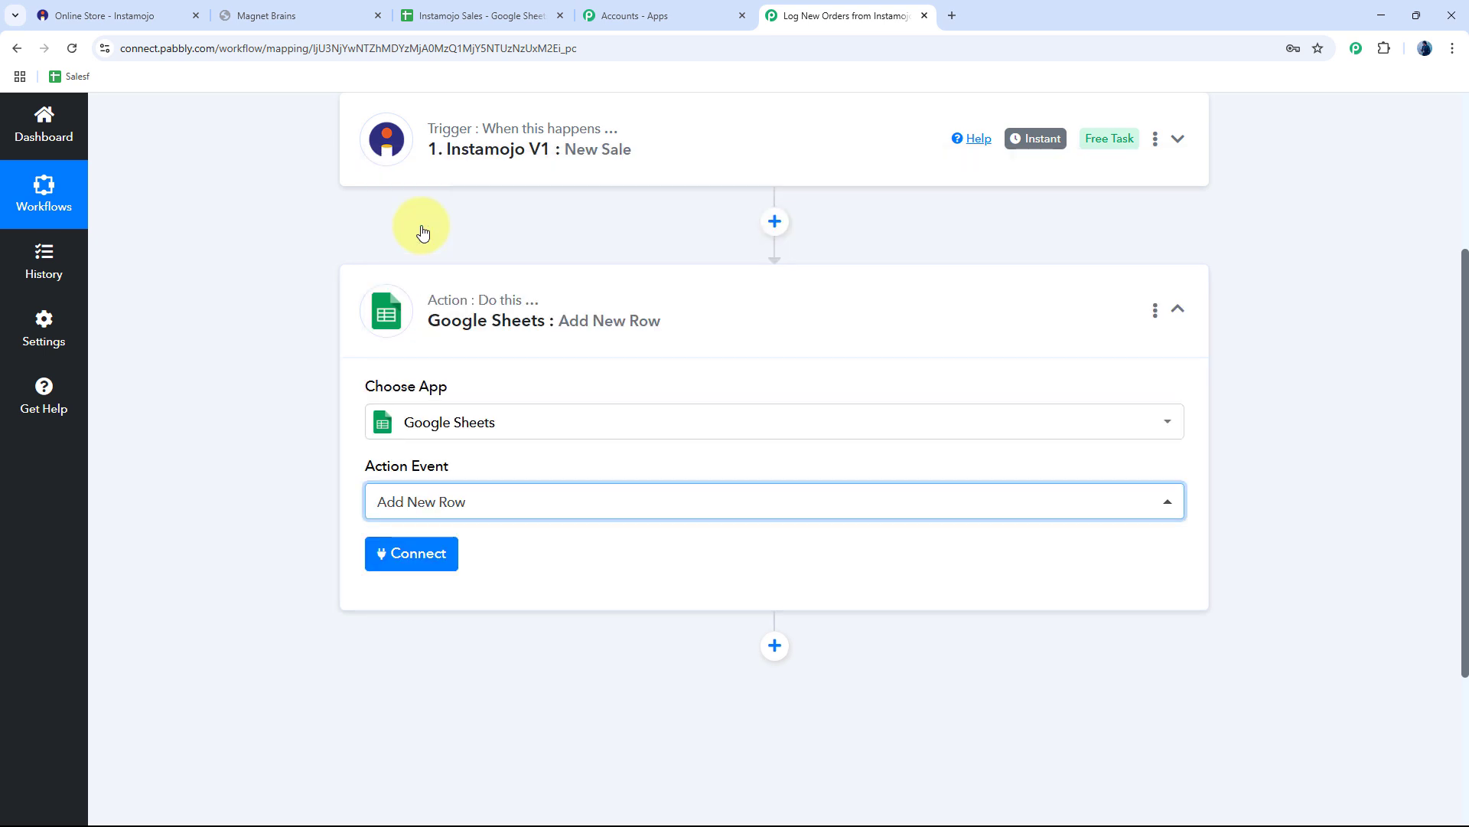
Add a new Google Sheets connection named Google Sheets #8 by signing in with the Google account and granting Pabbly Connect Sheets access
{"action": "left_click", "coordinate": [426, 559]}
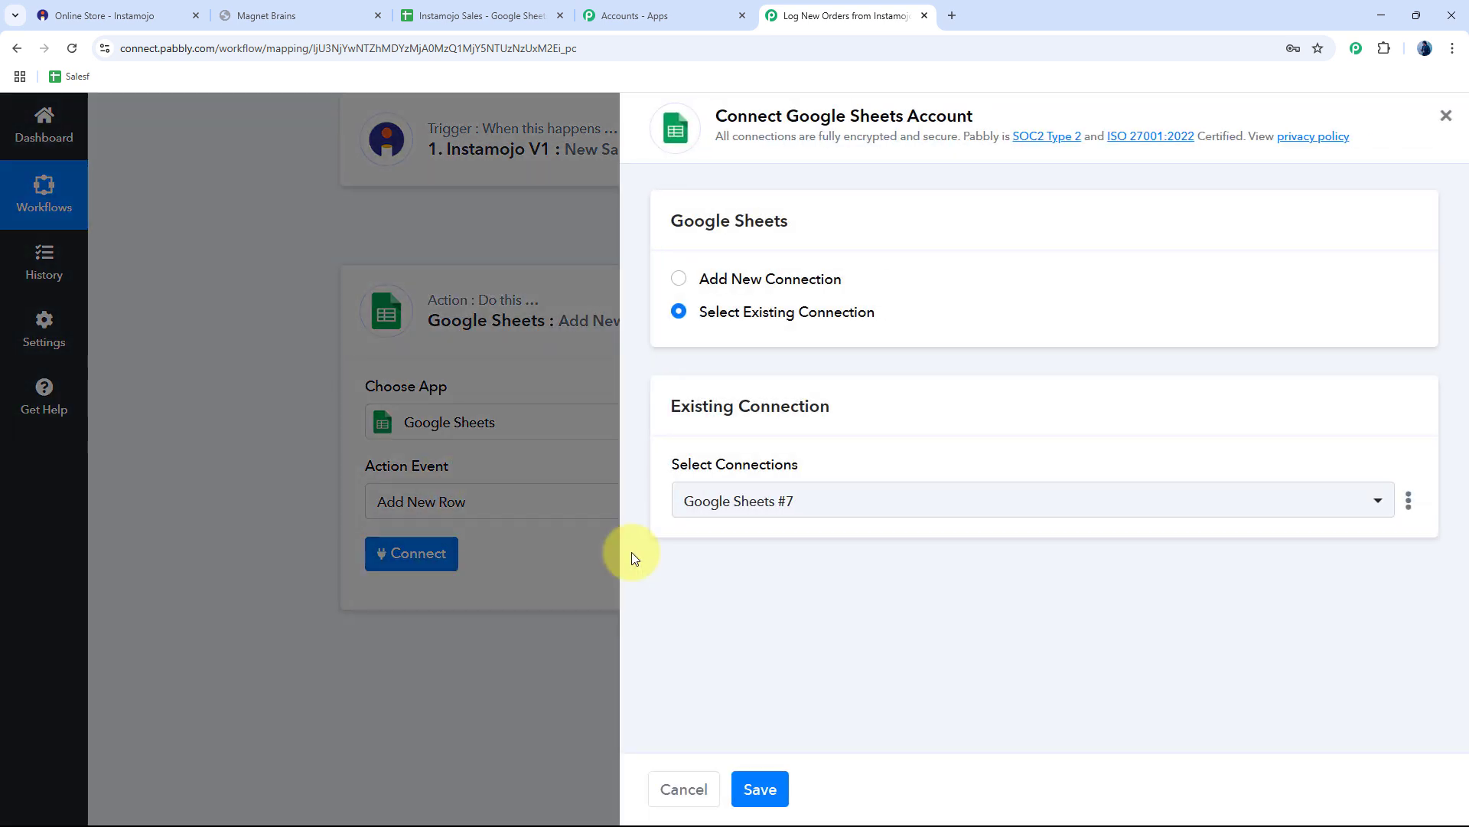
{"action": "left_click", "coordinate": [813, 283]}
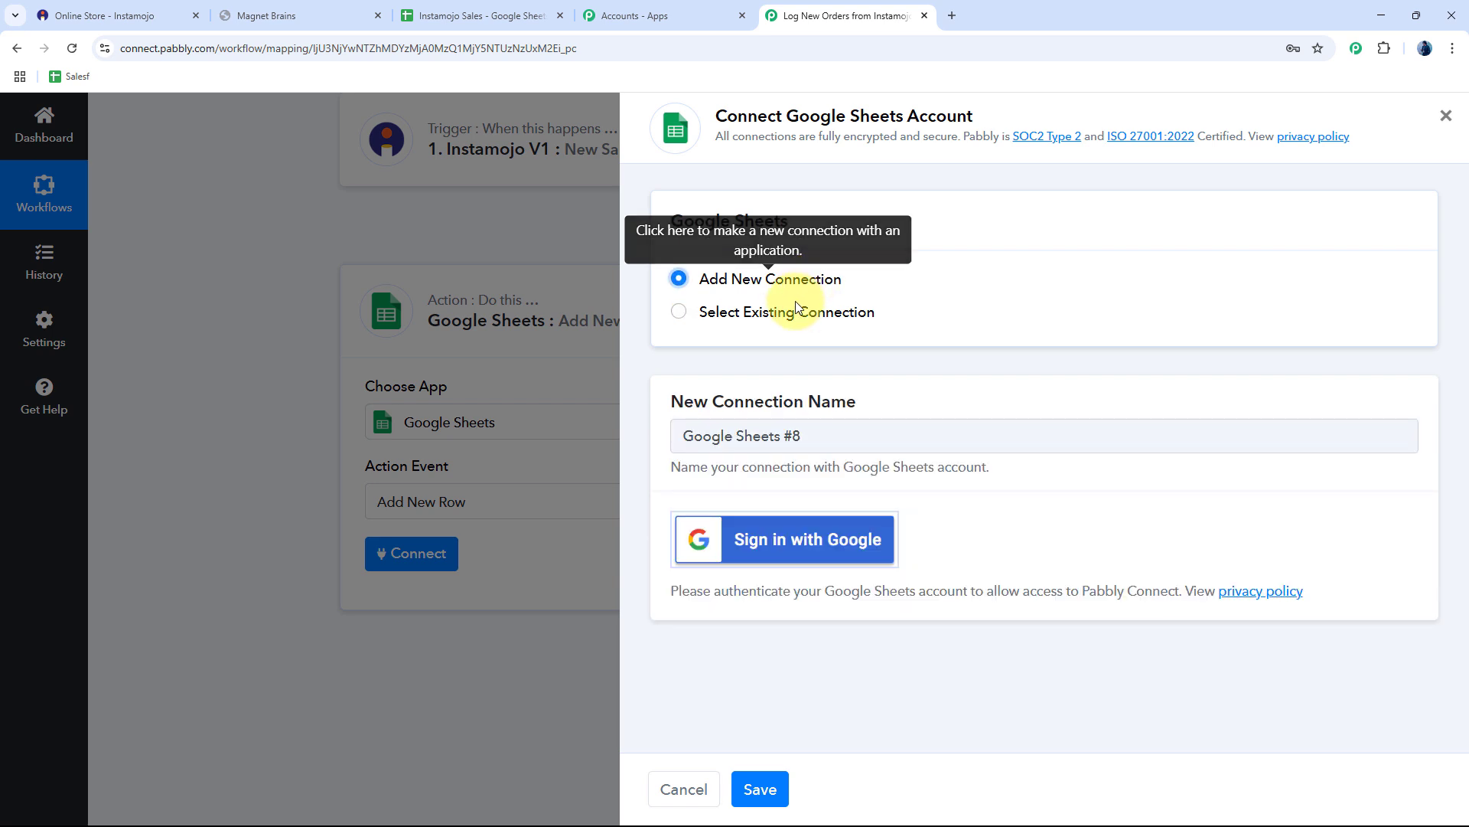
{"action": "left_click", "coordinate": [773, 307]}
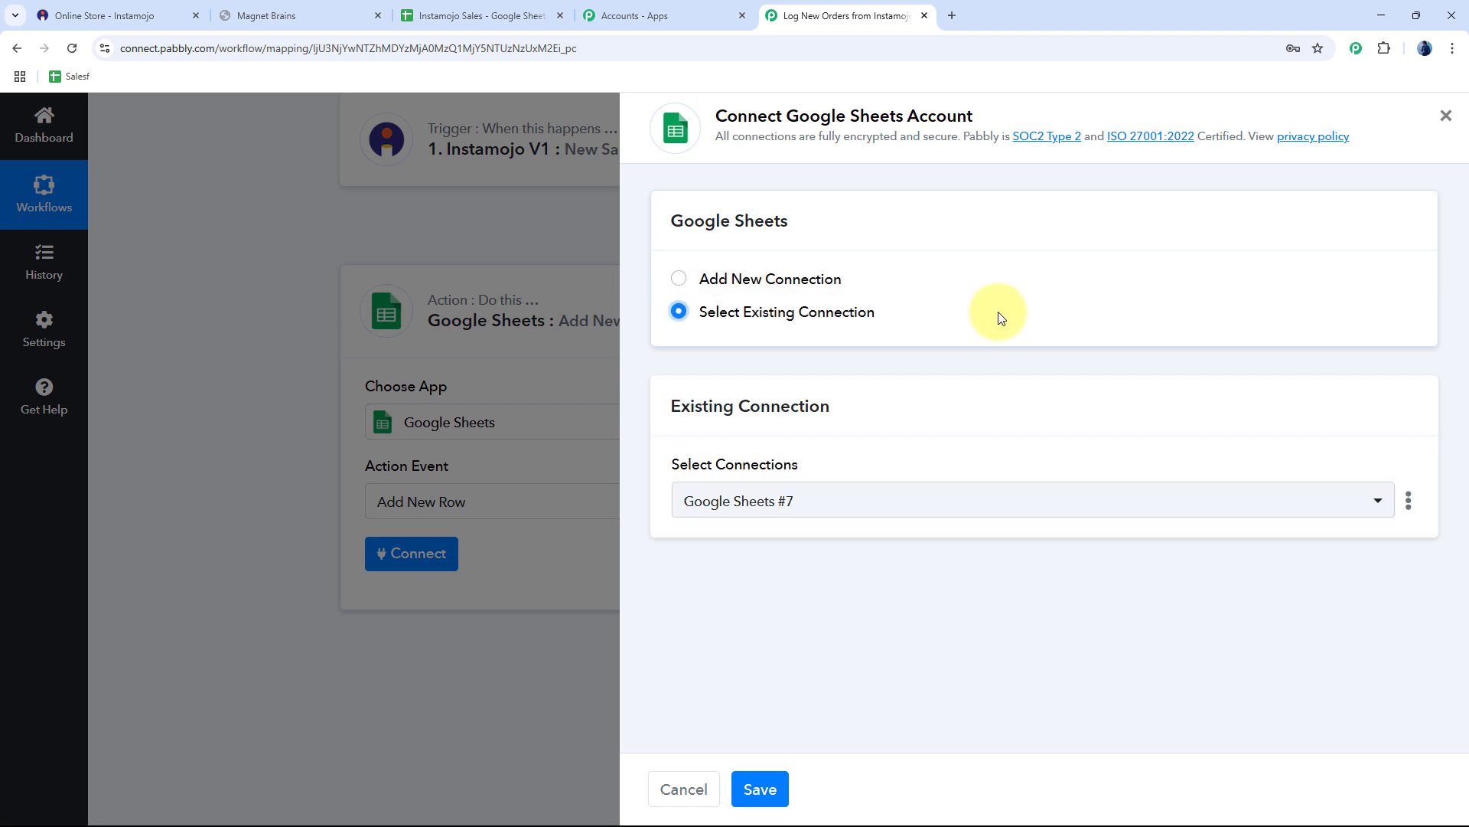
{"action": "left_click", "coordinate": [729, 282]}
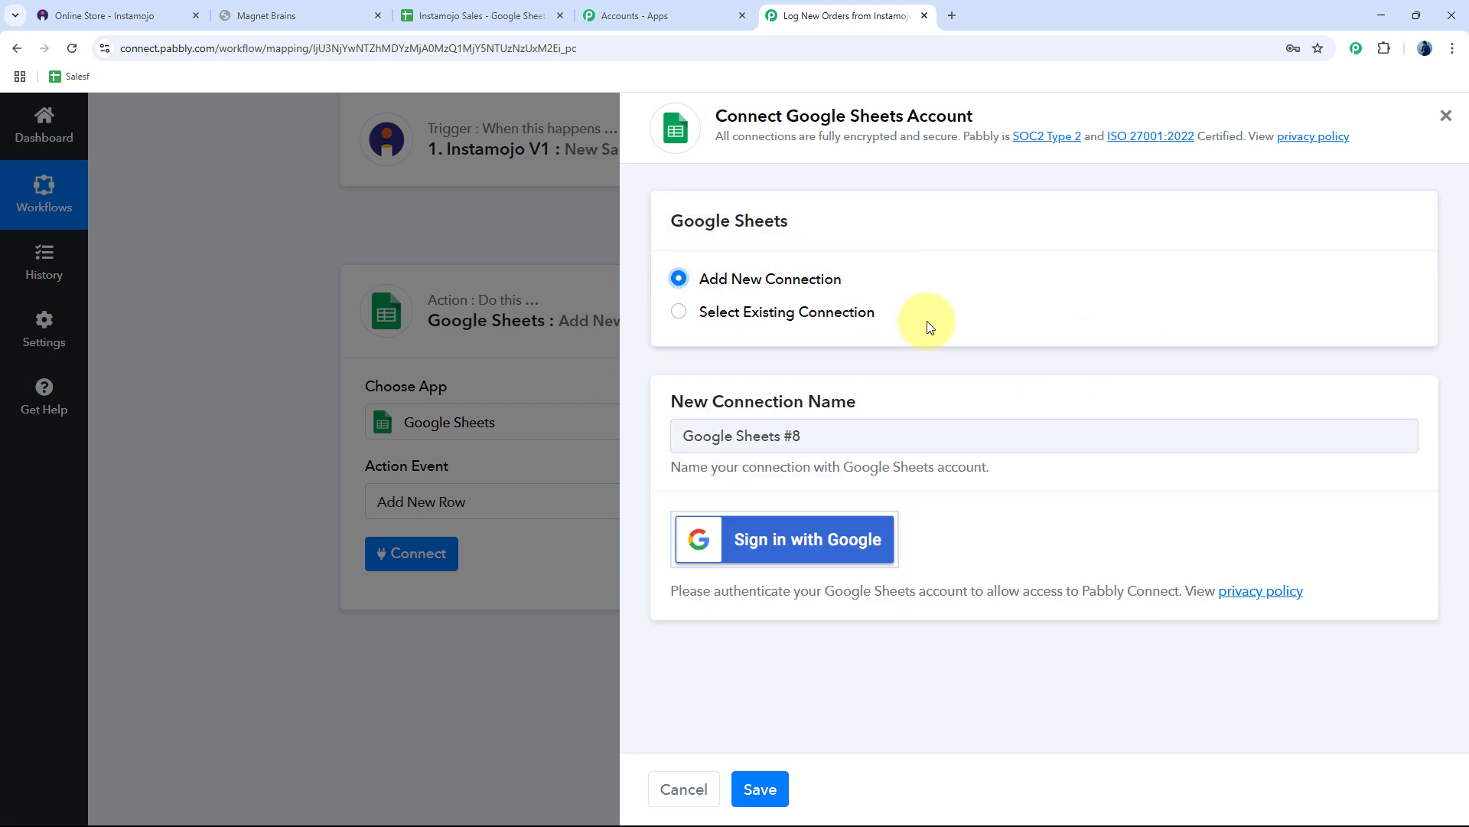
{"action": "left_click", "coordinate": [808, 538]}
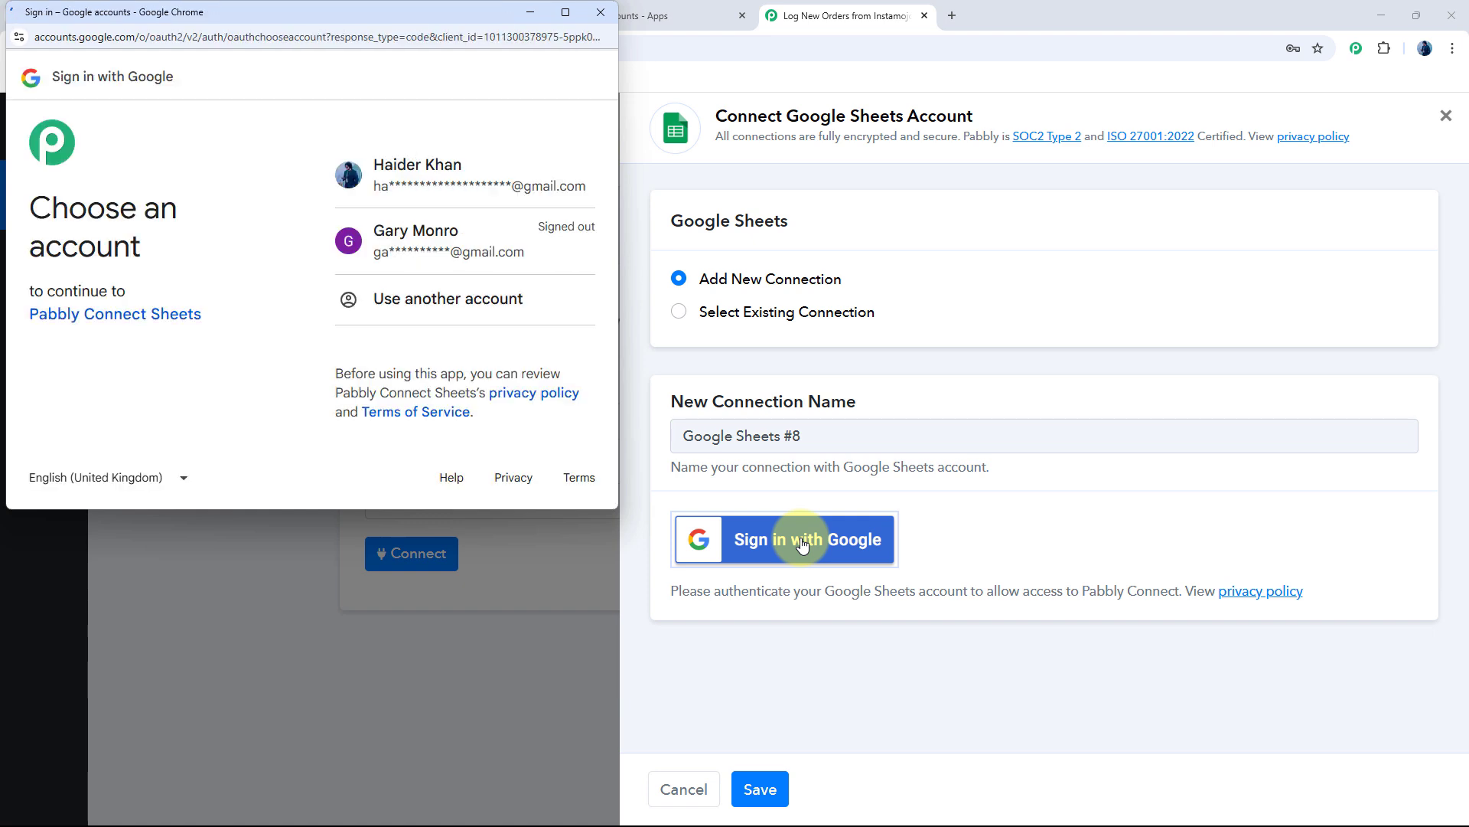
{"action": "left_click", "coordinate": [445, 178]}
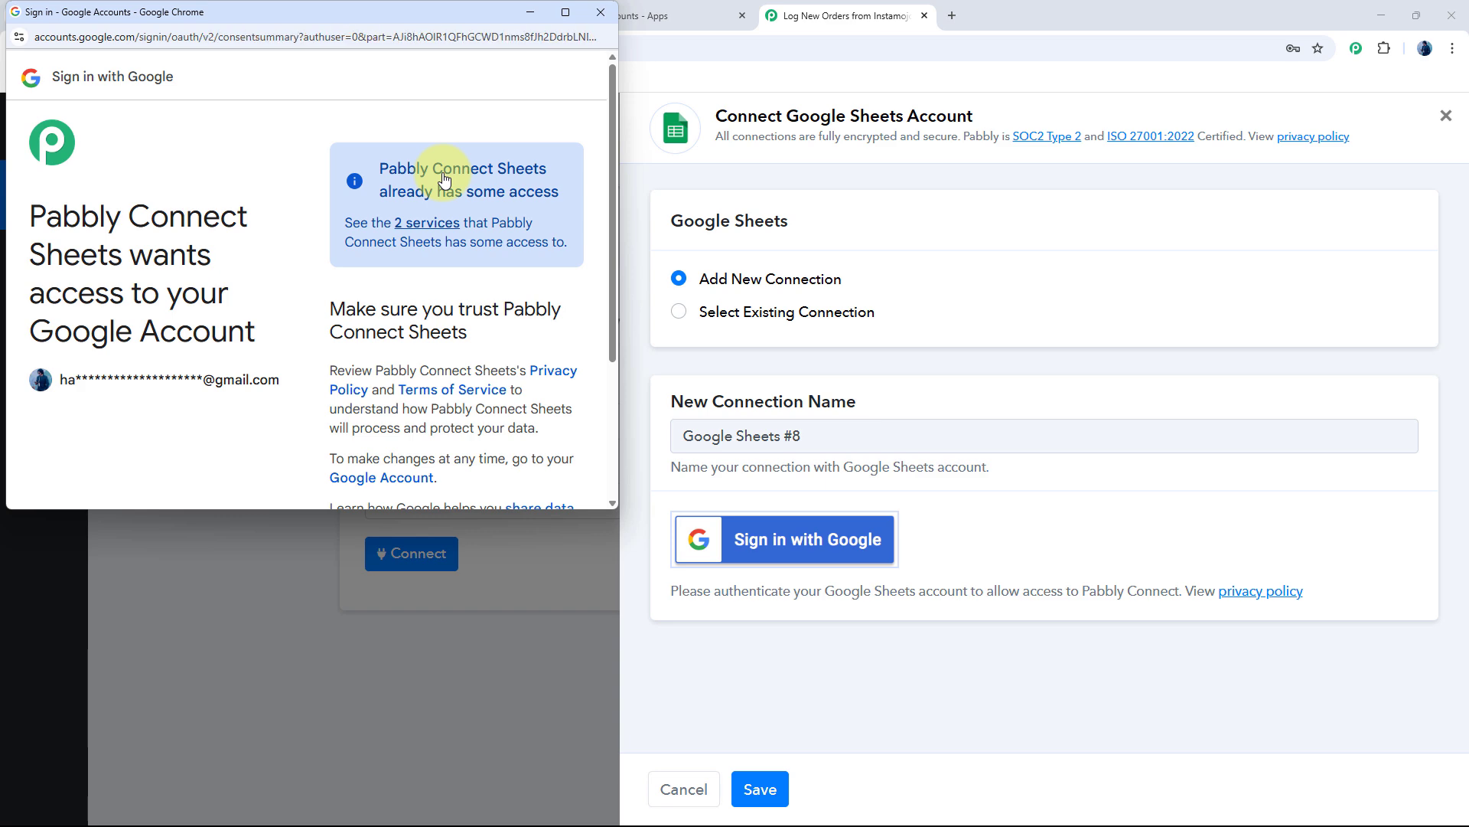
{"action": "scroll", "coordinate": [463, 291], "scroll_direction": "down", "scroll_amount": 3}
{"action": "left_click", "coordinate": [523, 423]}
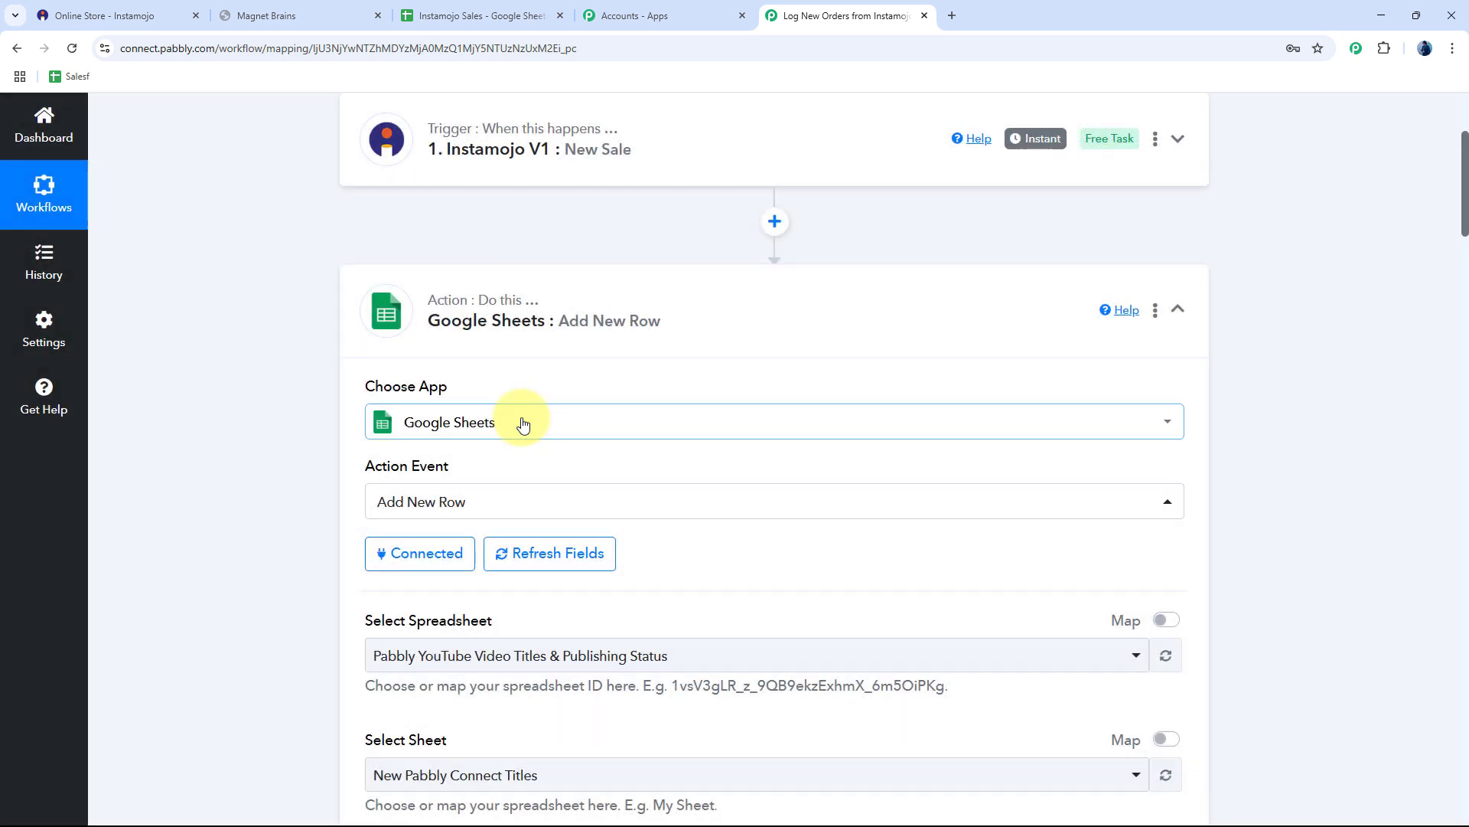
Reopen the Google Sheets connection settings and save the existing connection Google Sheets #8 for the action
{"action": "scroll", "coordinate": [518, 420], "scroll_direction": "down", "scroll_amount": 3}
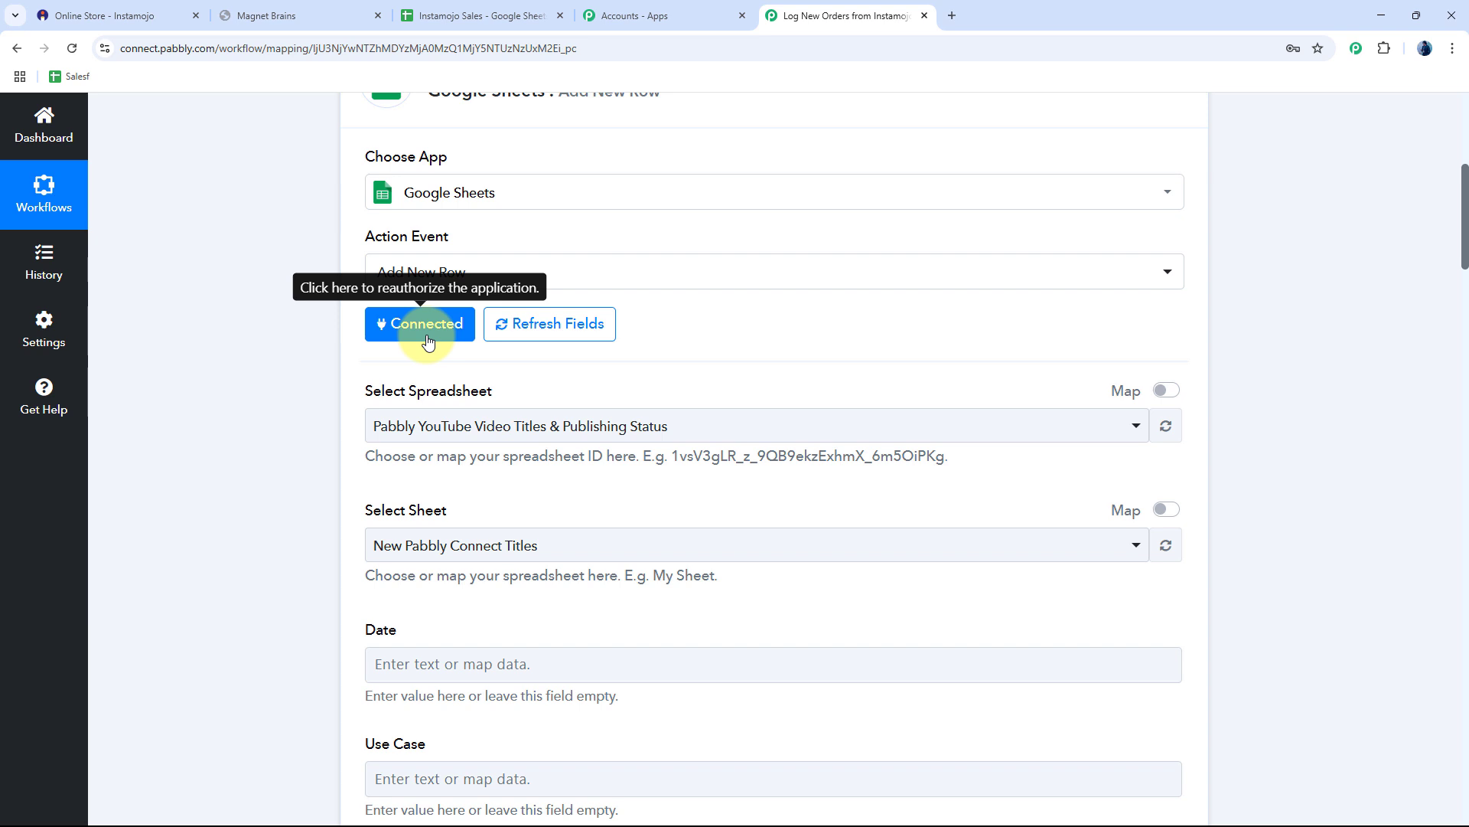
{"action": "left_click", "coordinate": [428, 342]}
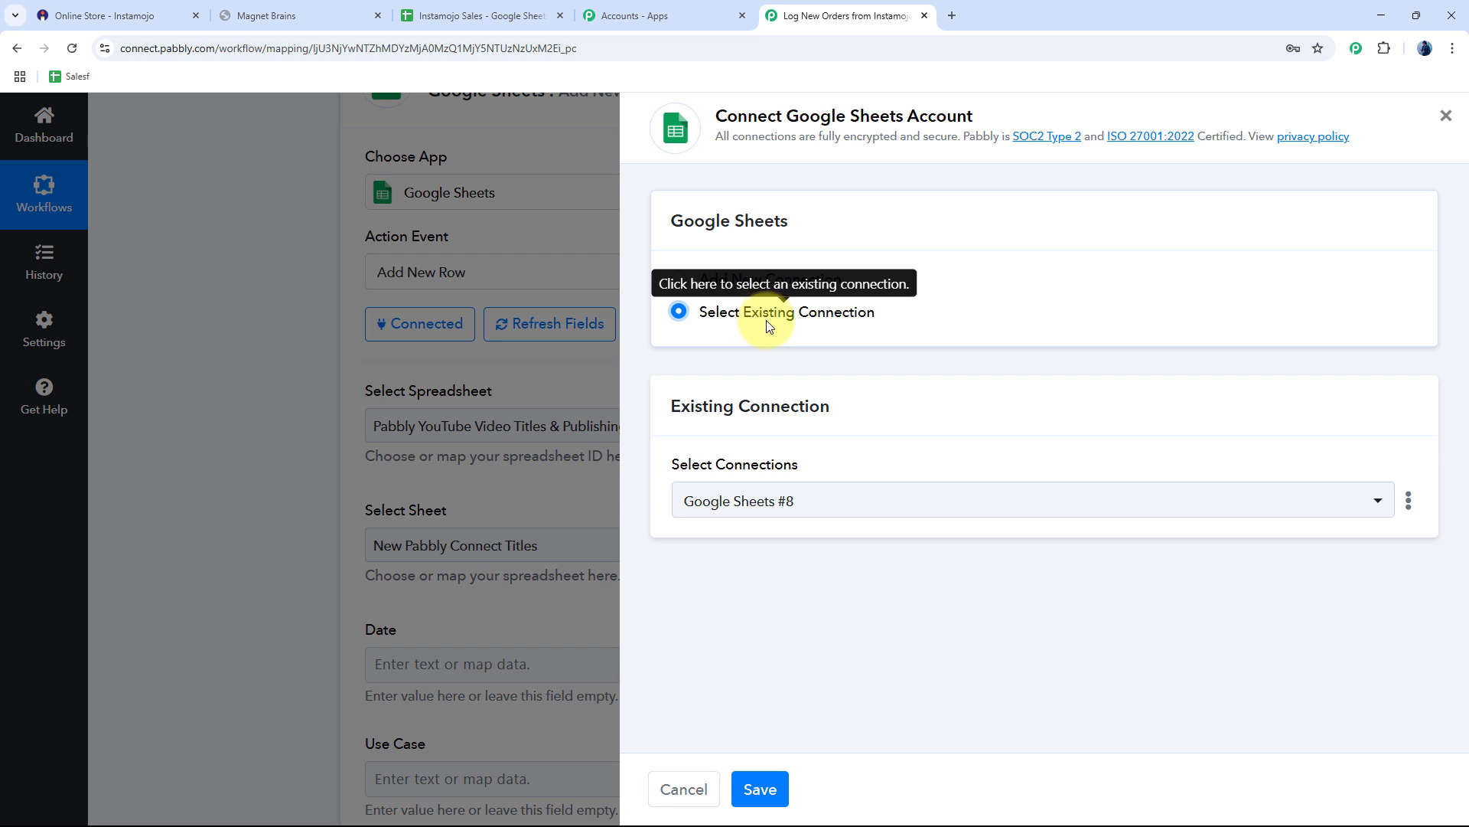
{"action": "left_click", "coordinate": [762, 788]}
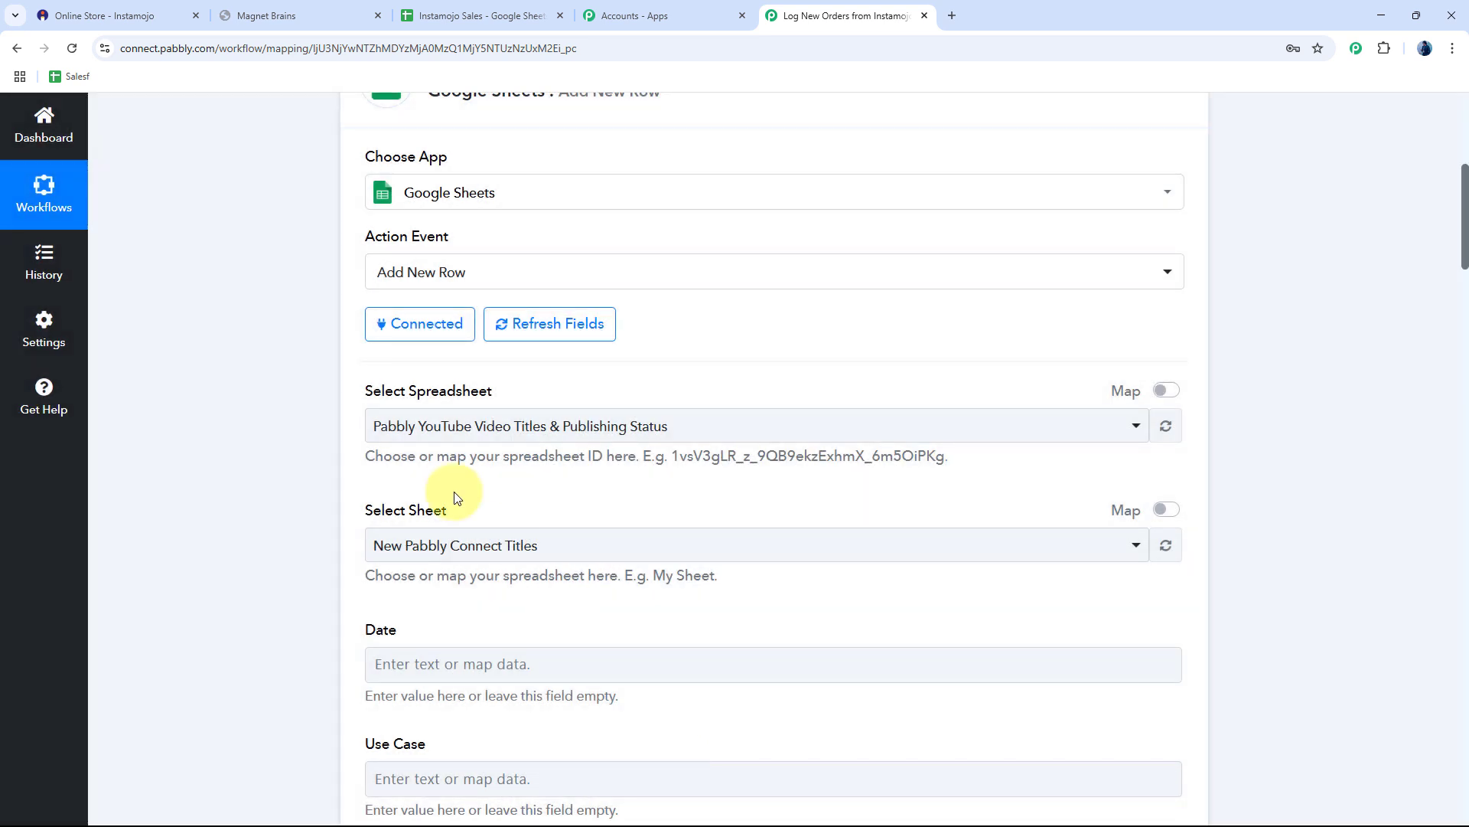
Set the Add New Row action's spreadsheet to Instamojo Sales and its sheet to Sheet1, checking both against the Google Sheet
{"action": "scroll", "coordinate": [289, 367], "scroll_direction": "down", "scroll_amount": 3}
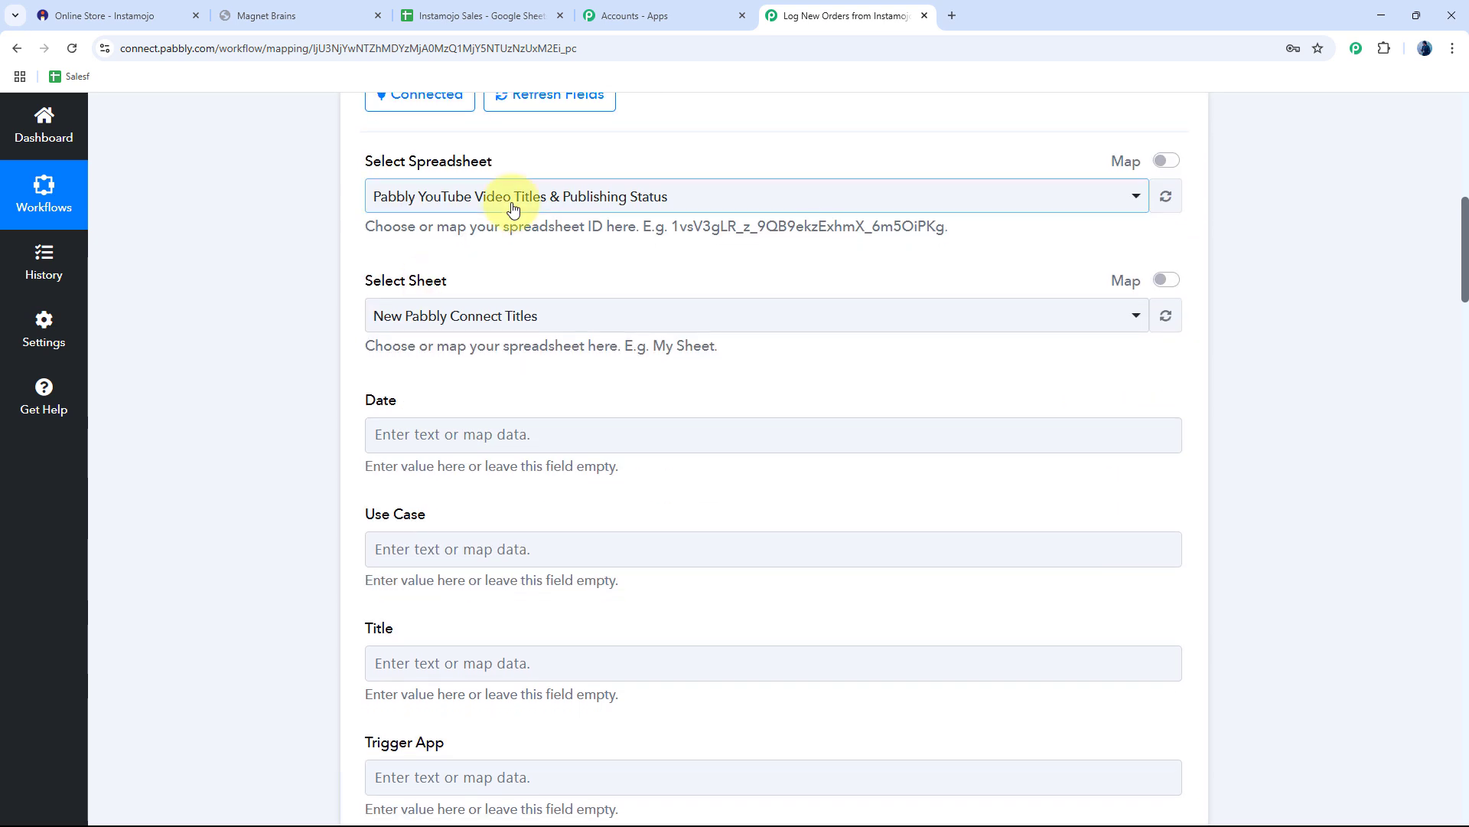
{"action": "left_click", "coordinate": [444, 15]}
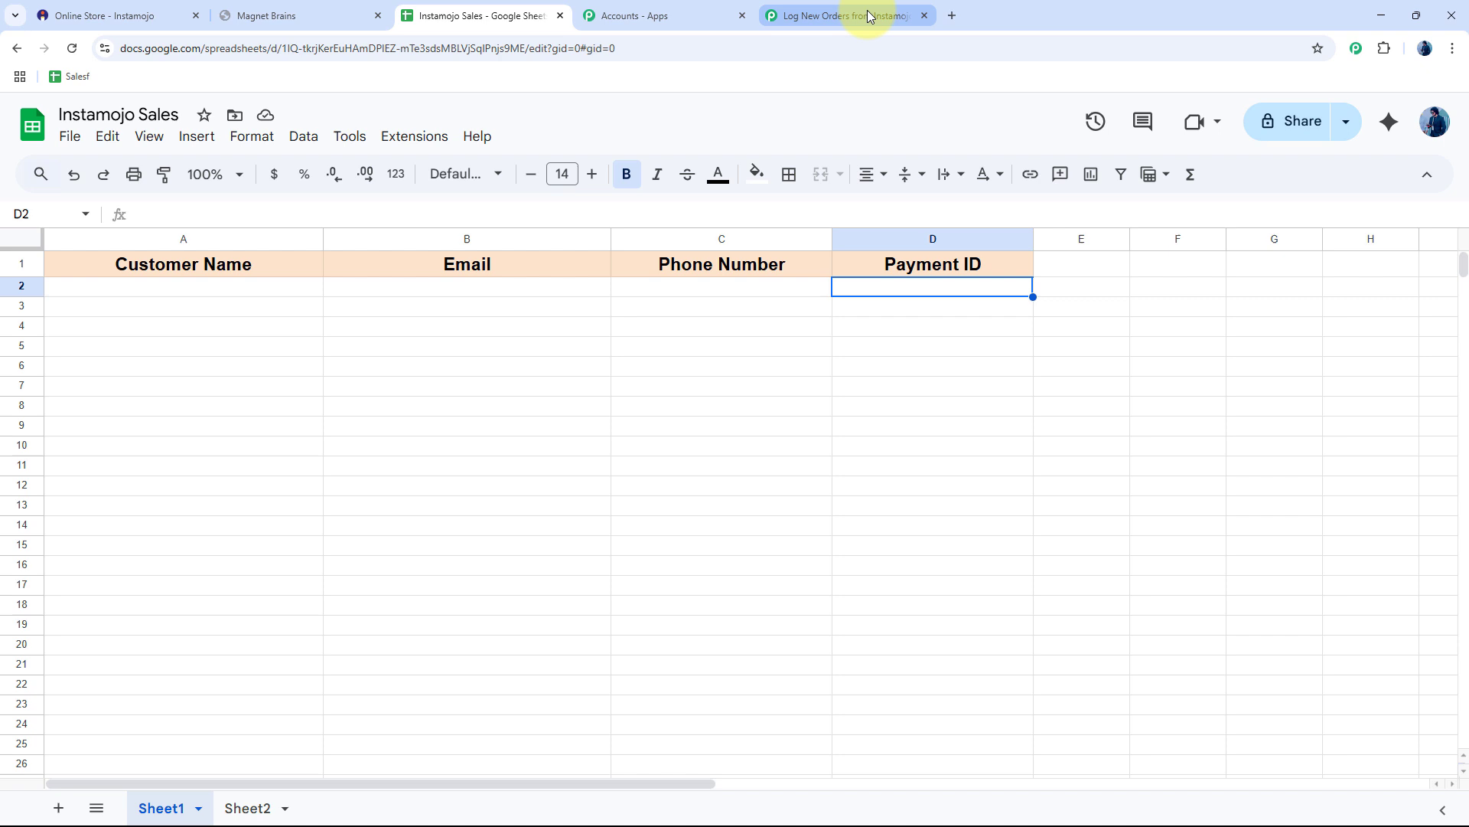
{"action": "left_click", "coordinate": [867, 14]}
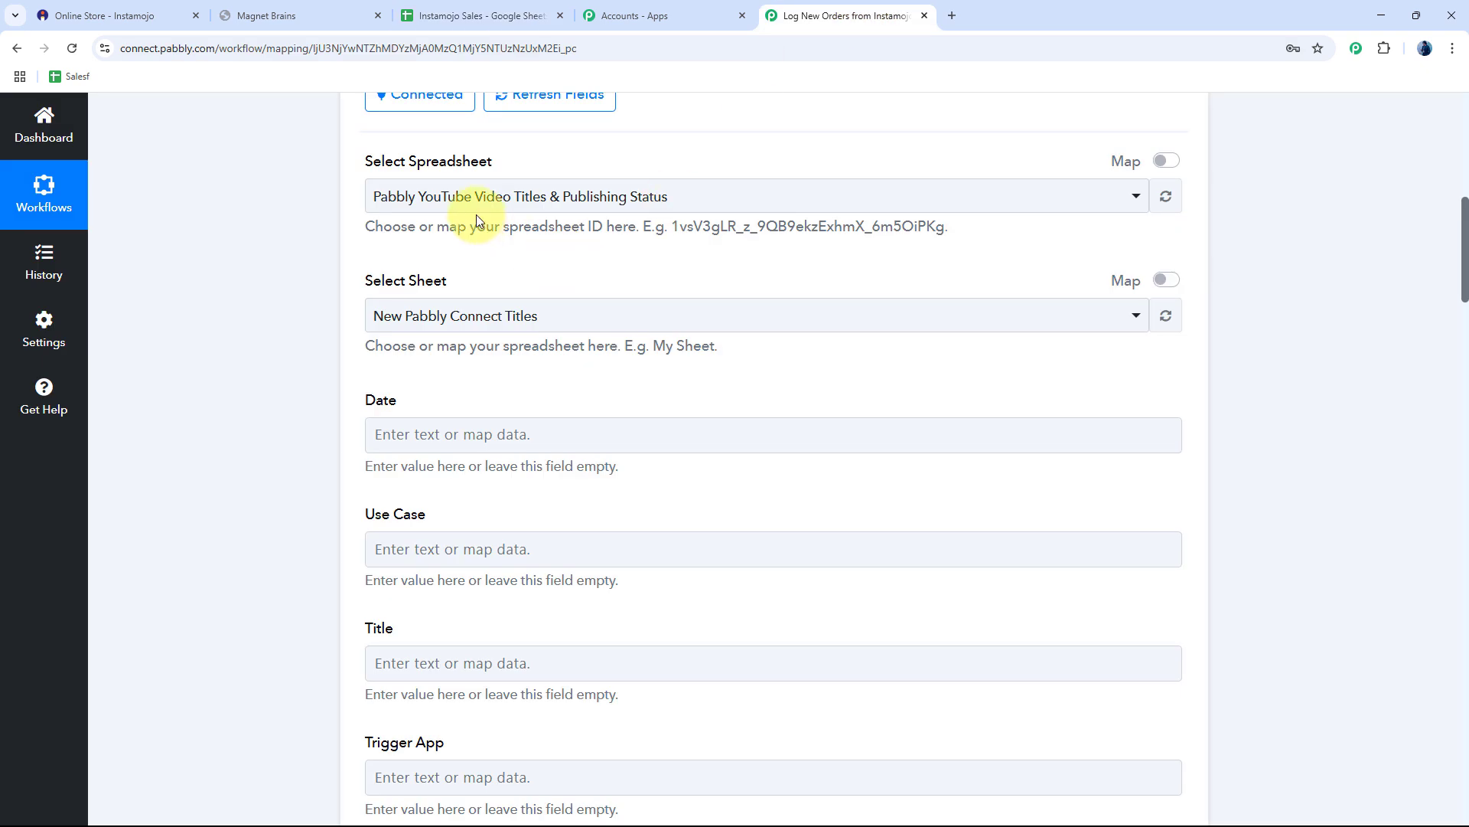
{"action": "left_click", "coordinate": [476, 201]}
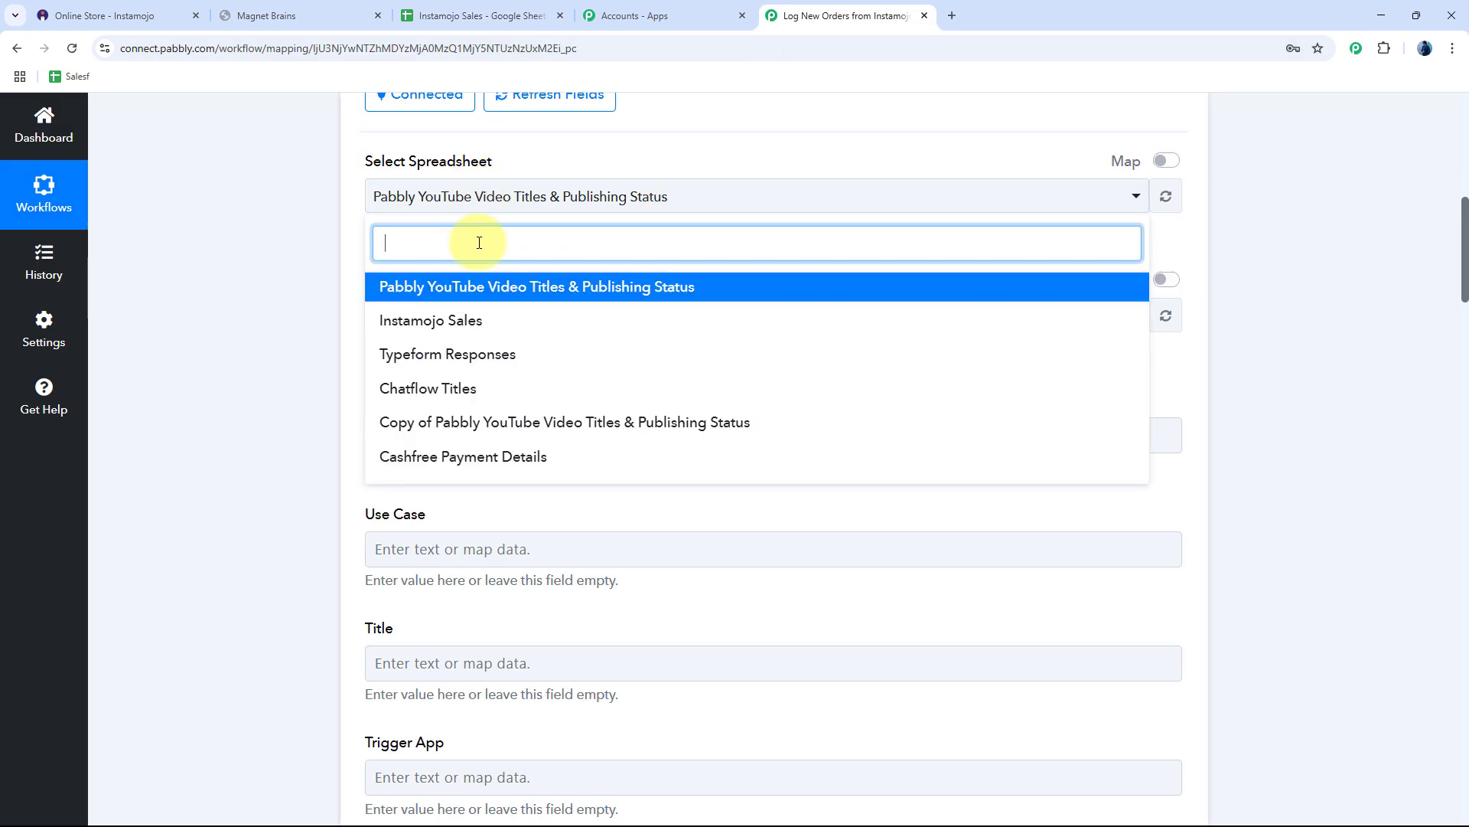
{"action": "left_click", "coordinate": [456, 329]}
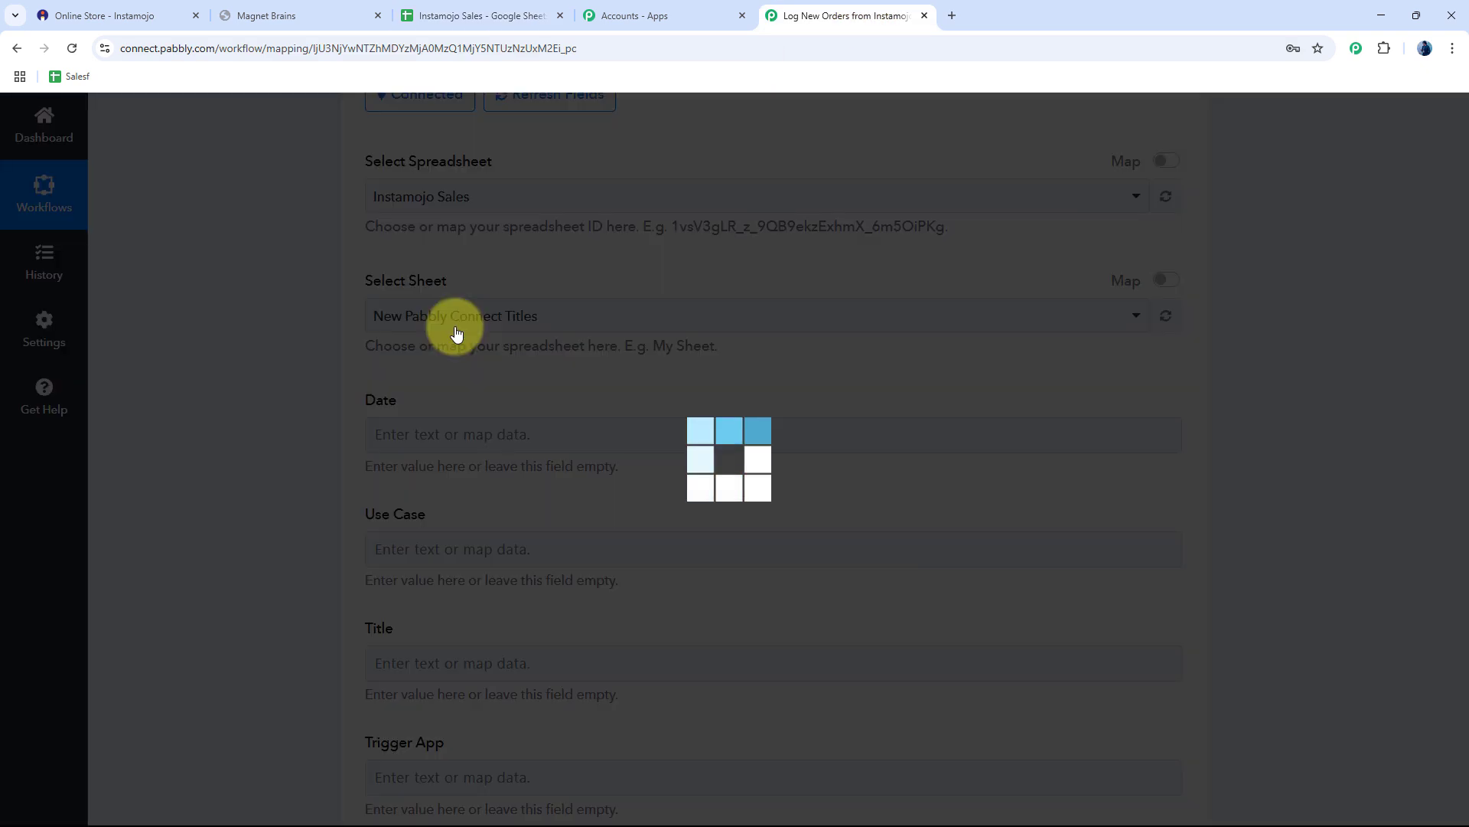
{"action": "left_click", "coordinate": [459, 15]}
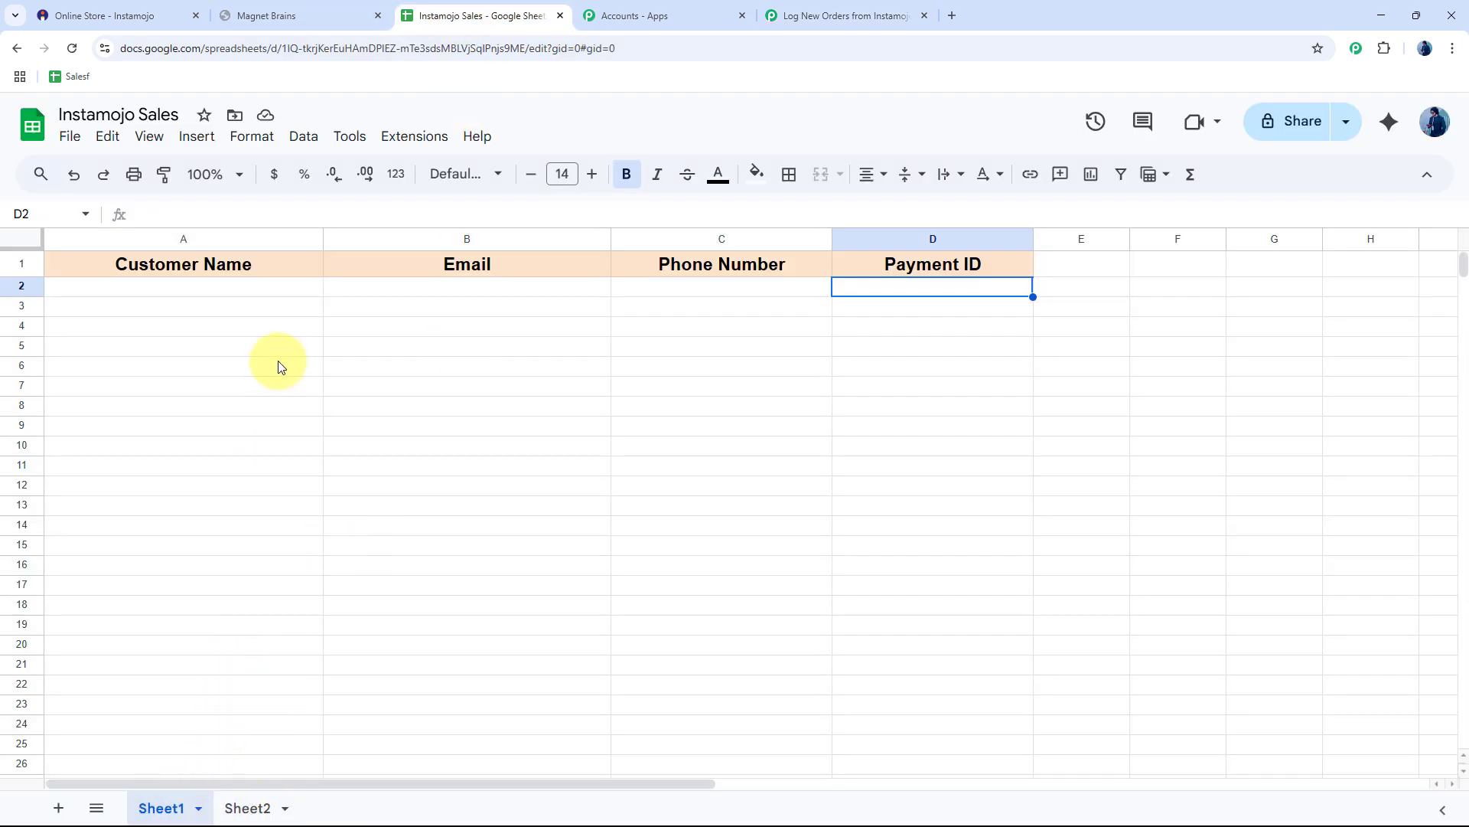
{"action": "left_click", "coordinate": [814, 27]}
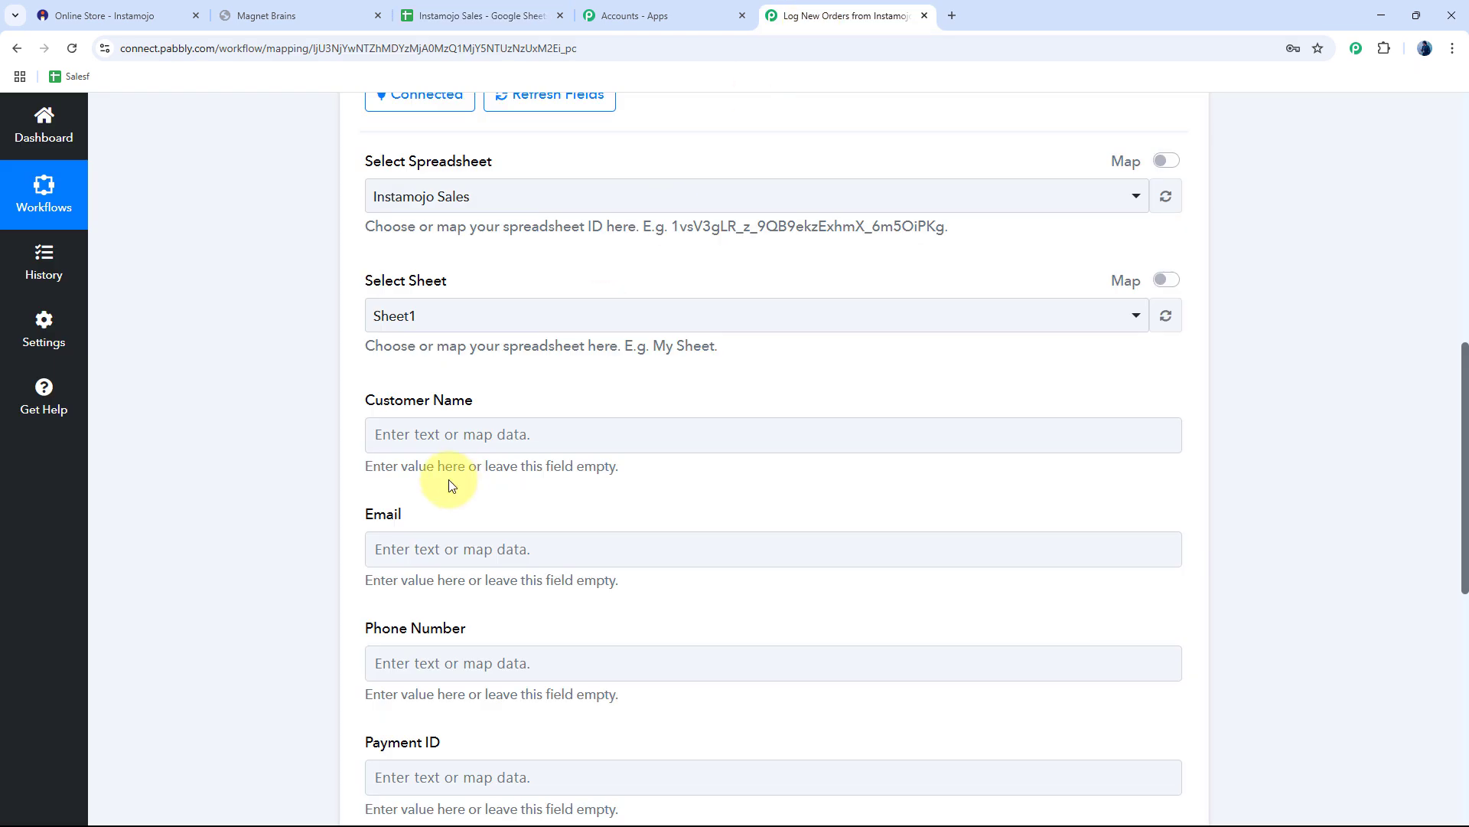
{"action": "left_click", "coordinate": [482, 315]}
{"action": "left_click", "coordinate": [402, 410]}
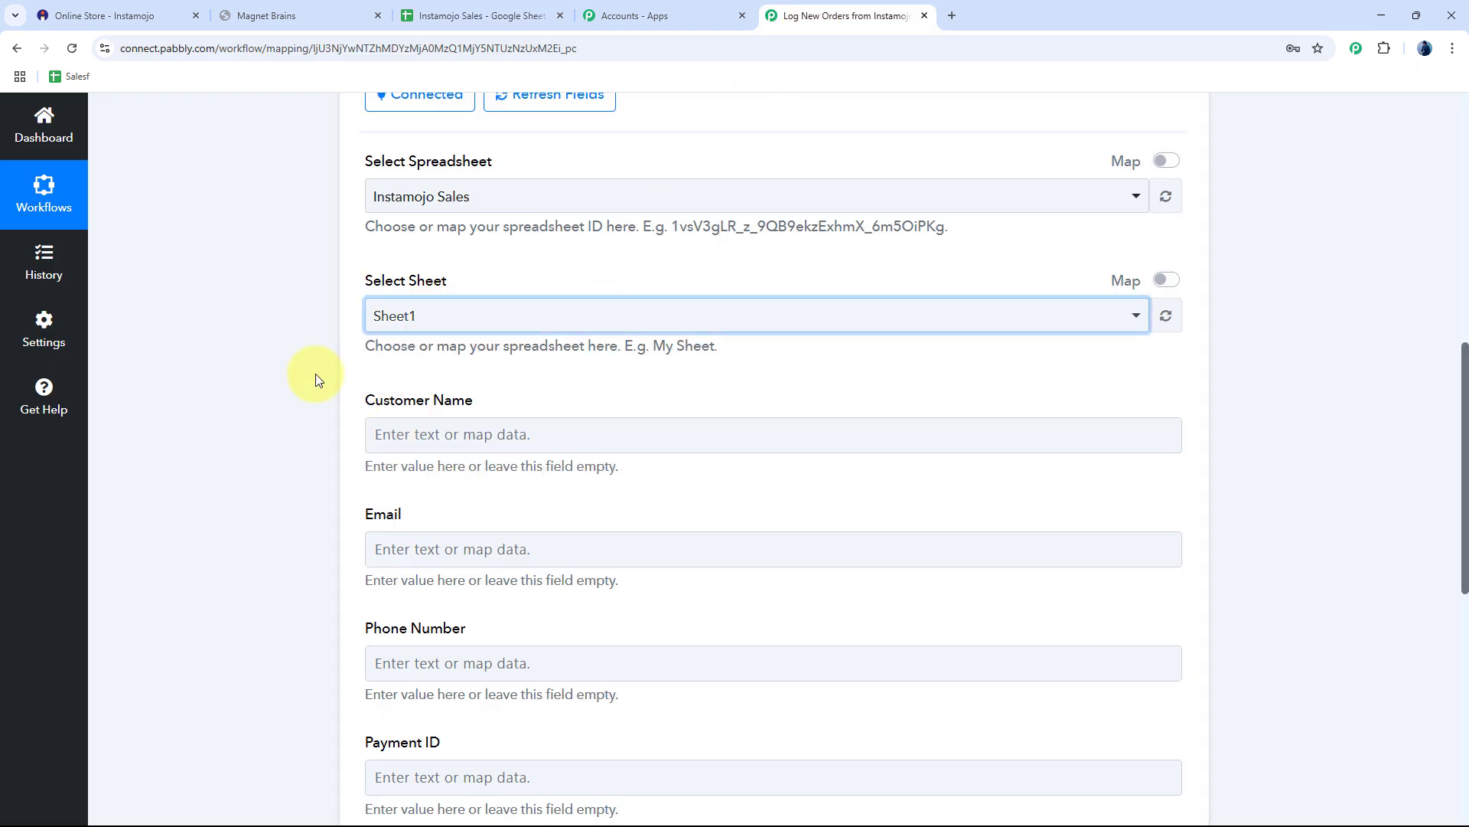
Map the Customer Name field to Buyer Name from the Instamojo V1 New Sale response
{"action": "scroll", "coordinate": [315, 377], "scroll_direction": "down", "scroll_amount": 3}
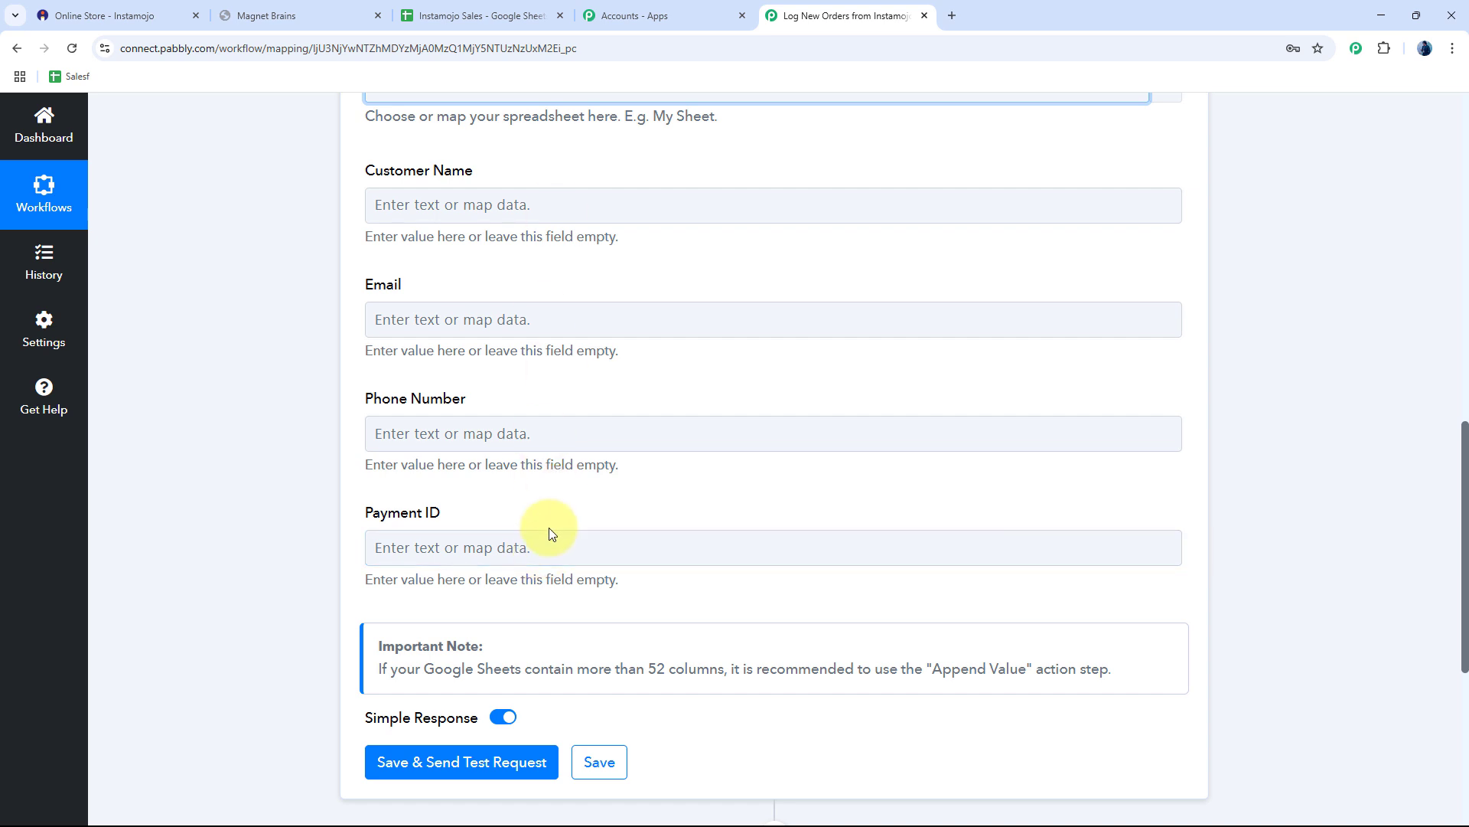
{"action": "left_click", "coordinate": [454, 204]}
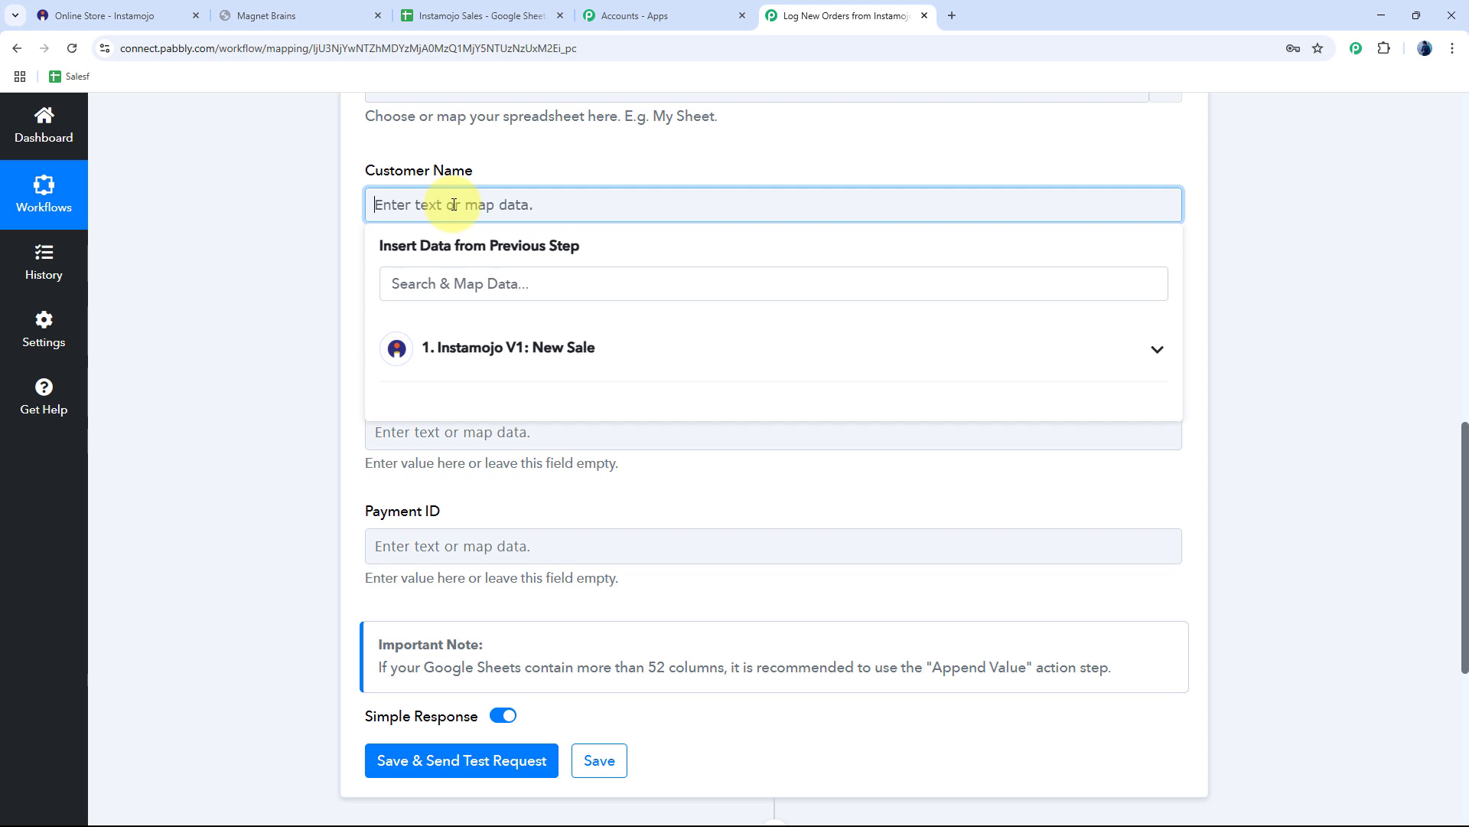
{"action": "left_click", "coordinate": [556, 352]}
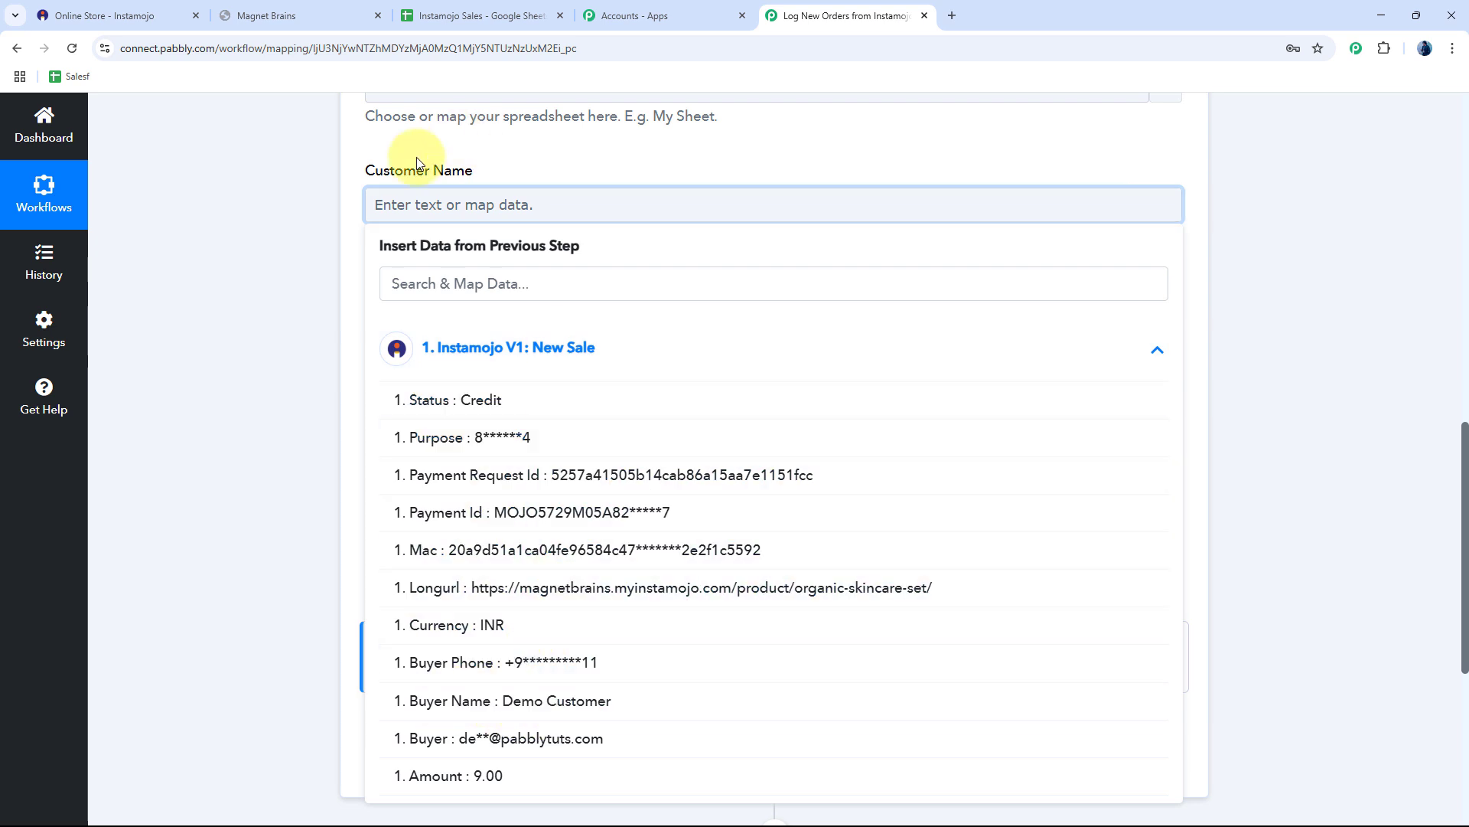
{"action": "left_click", "coordinate": [561, 702]}
{"action": "left_click", "coordinate": [318, 258]}
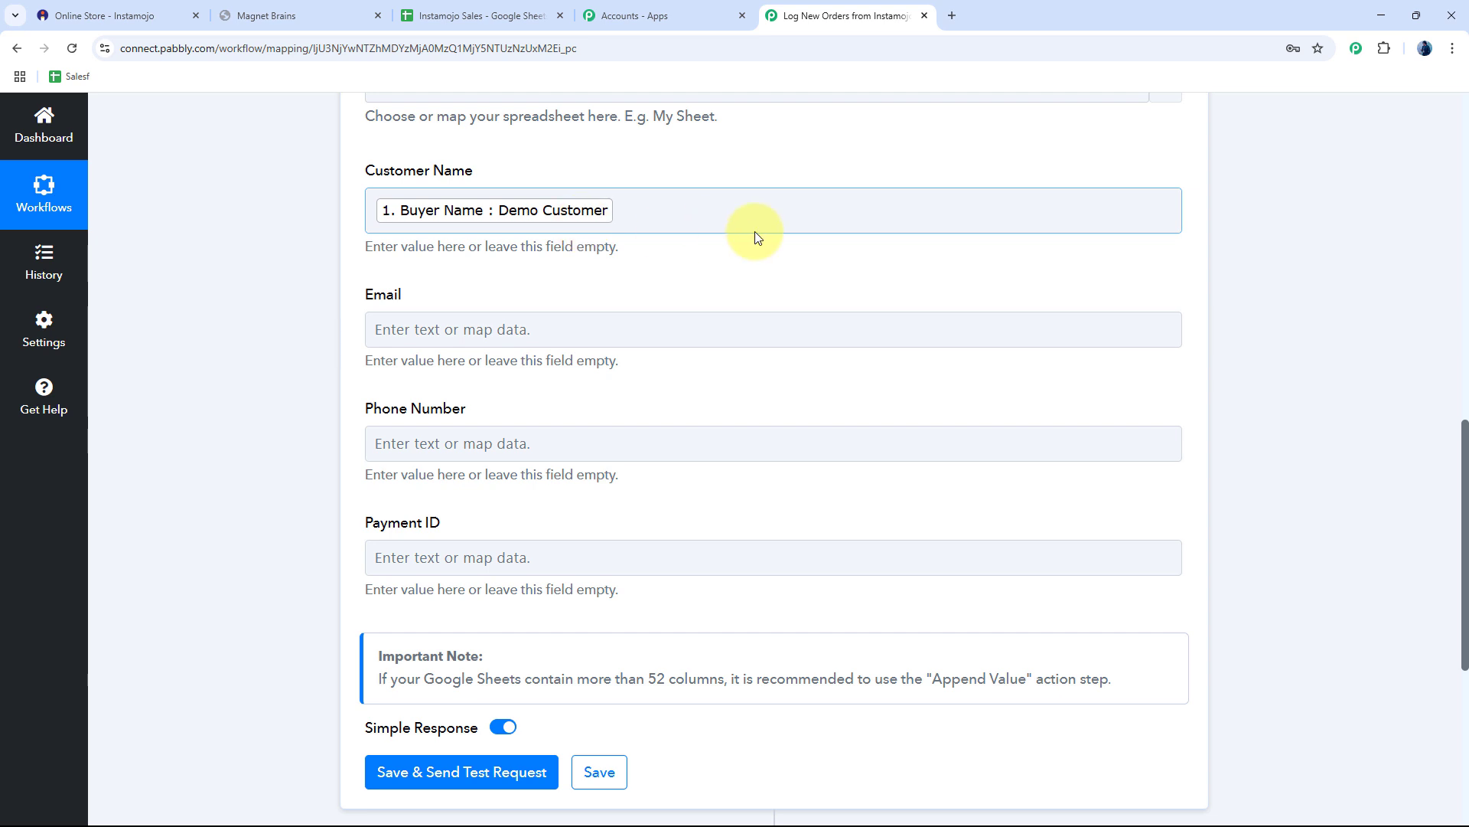
Map the Email field to the Buyer value from the Instamojo V1 New Sale response
{"action": "left_click", "coordinate": [498, 331]}
{"action": "left_click", "coordinate": [465, 461]}
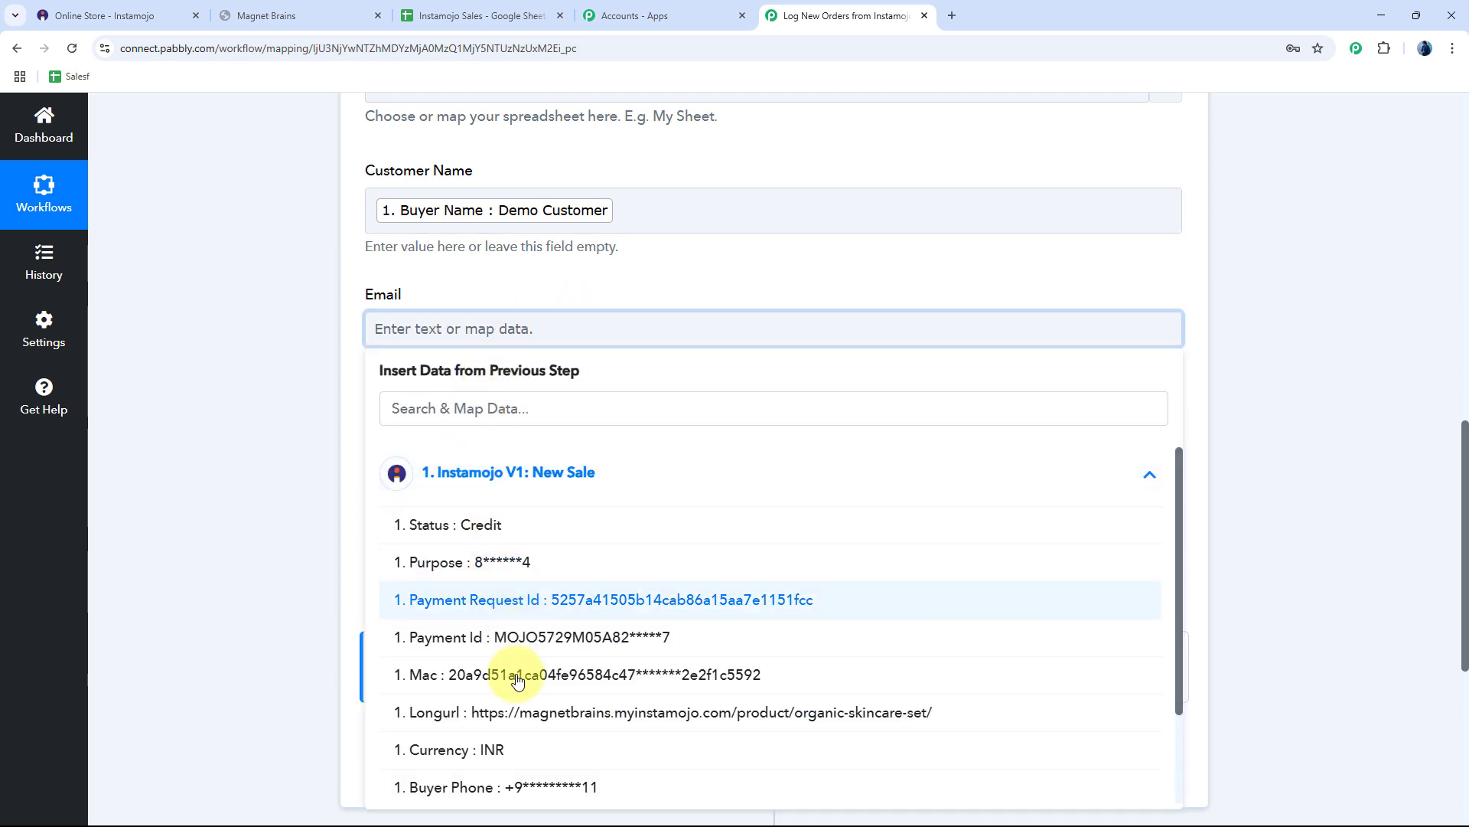
{"action": "scroll", "coordinate": [536, 750], "scroll_direction": "down", "scroll_amount": 3}
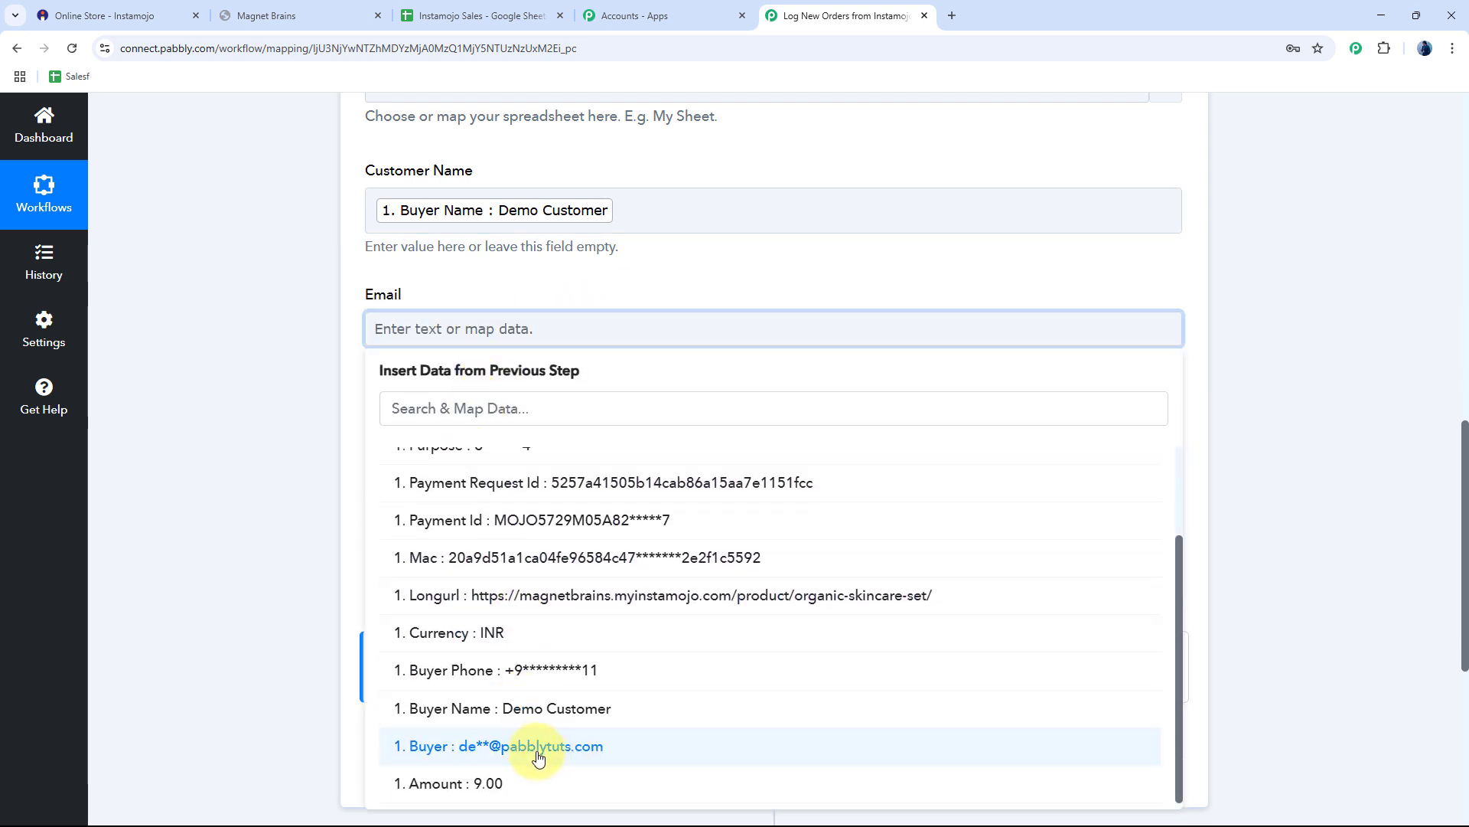
{"action": "left_click", "coordinate": [584, 758]}
{"action": "left_click", "coordinate": [298, 388]}
Map the Phone Number field to Buyer Phone from the Instamojo V1 New Sale response
{"action": "left_click", "coordinate": [469, 456]}
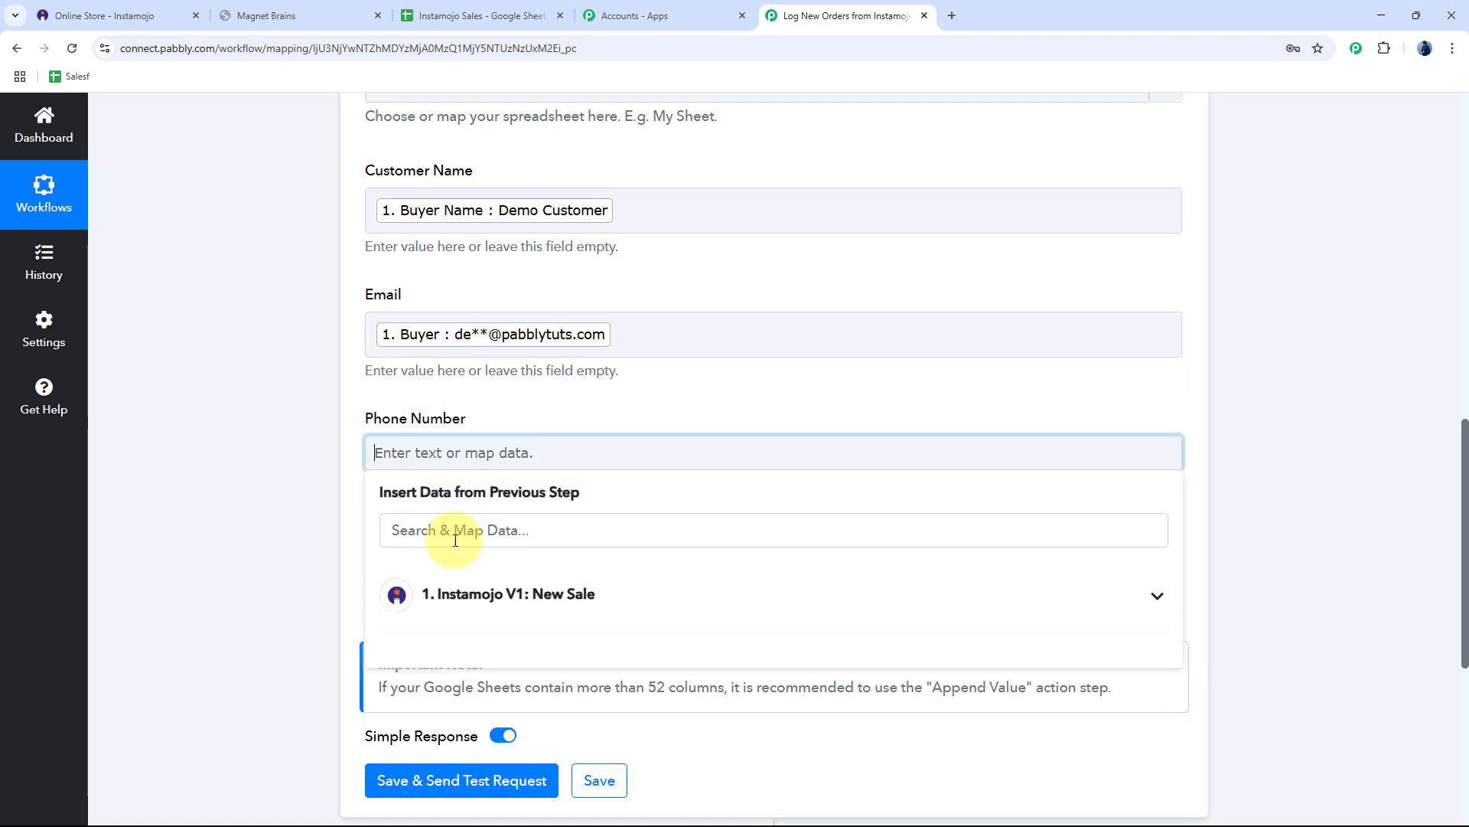
{"action": "left_click", "coordinate": [398, 592]}
{"action": "scroll", "coordinate": [348, 612], "scroll_direction": "down", "scroll_amount": 3}
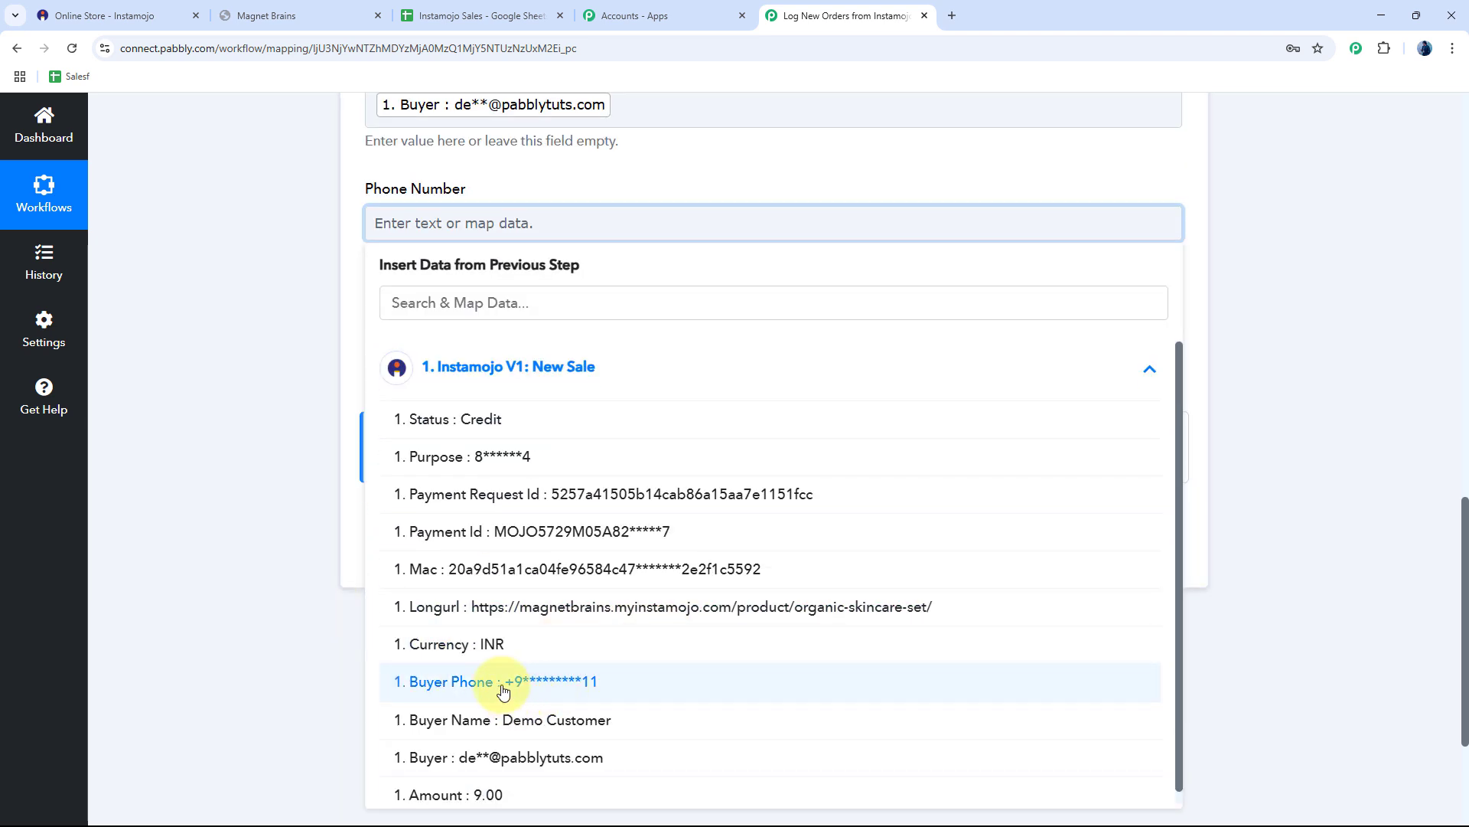
{"action": "left_click", "coordinate": [597, 681]}
{"action": "left_click", "coordinate": [335, 376]}
Map the Payment ID field to Payment Id from the Instamojo V1 New Sale response
{"action": "left_click", "coordinate": [509, 347]}
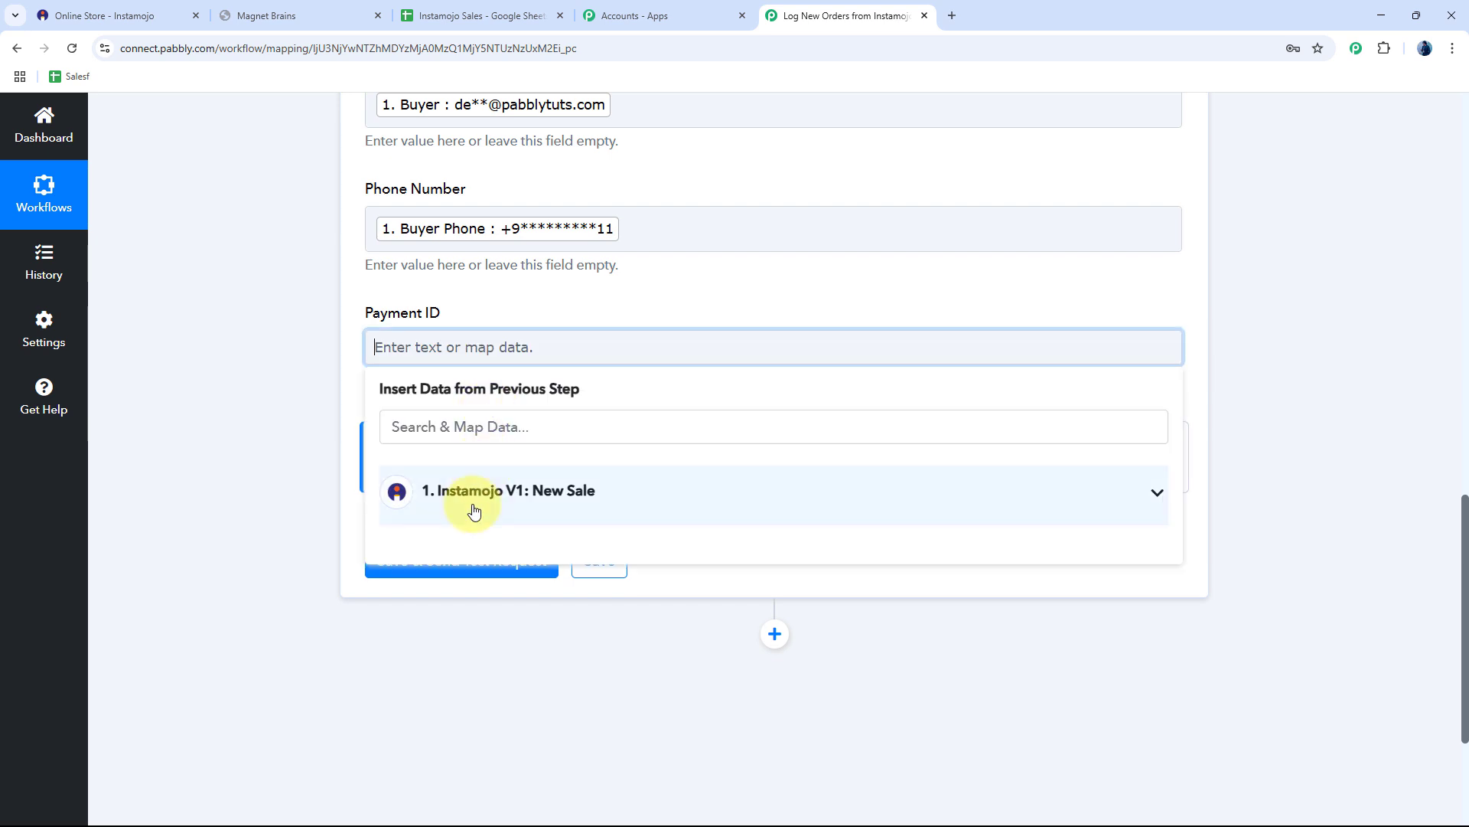
{"action": "left_click", "coordinate": [474, 494]}
{"action": "left_click", "coordinate": [448, 656]}
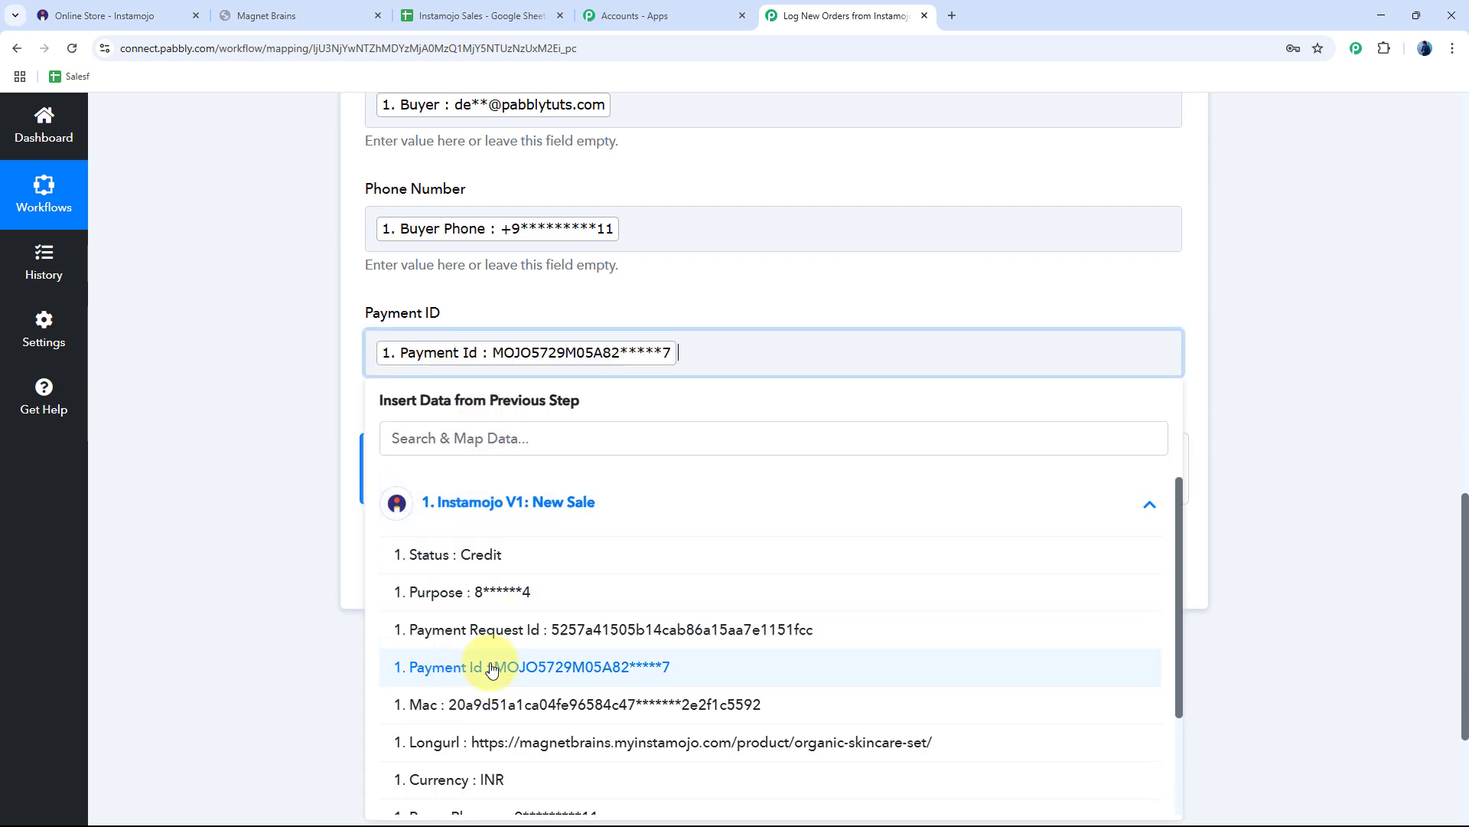
{"action": "left_click", "coordinate": [318, 417]}
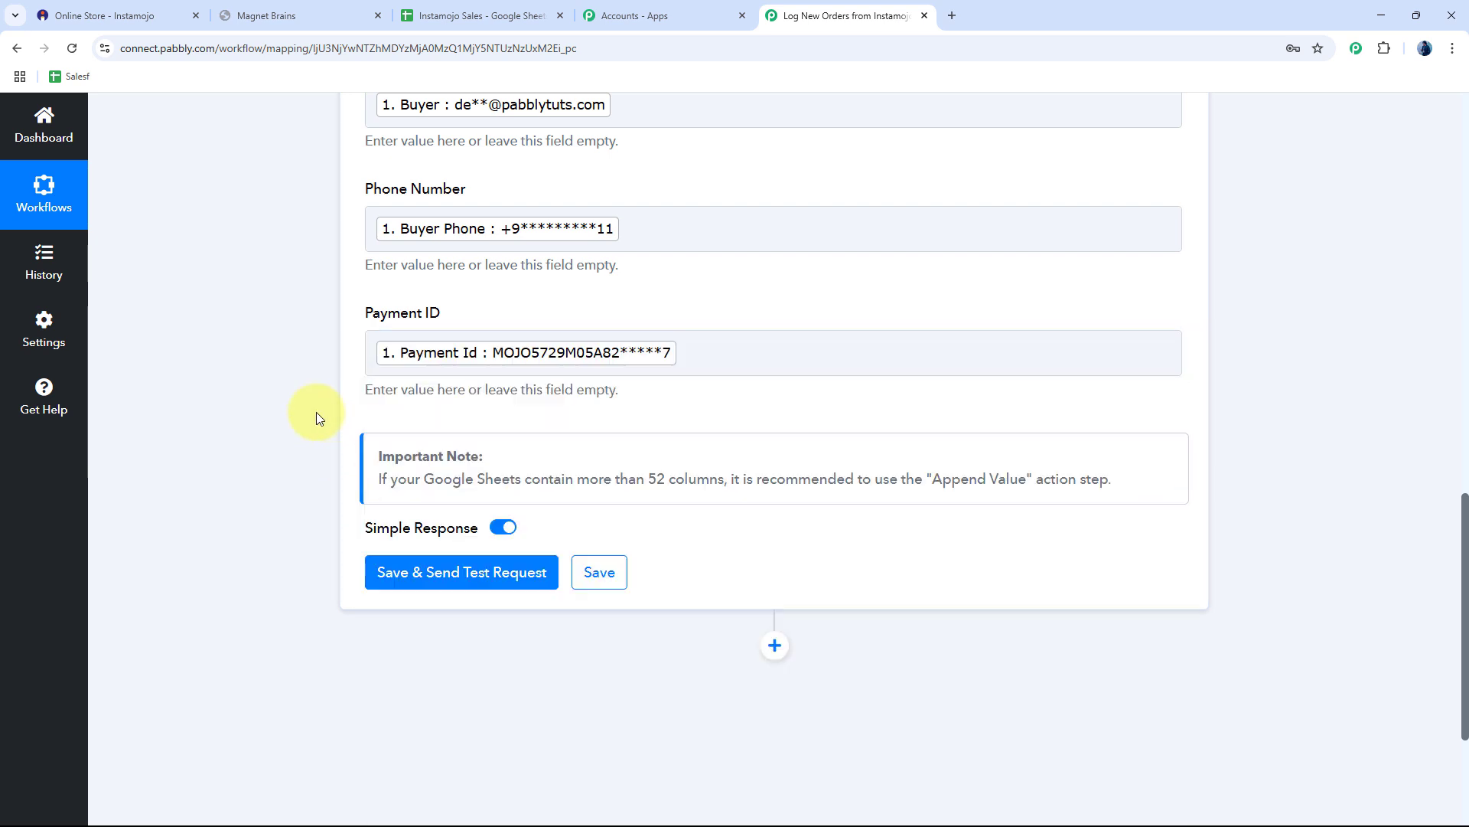
Save the Add New Row action with a test request and switch to the Instamojo Sales sheet to check for the row
{"action": "left_click", "coordinate": [494, 586]}
{"action": "left_click", "coordinate": [475, 14]}
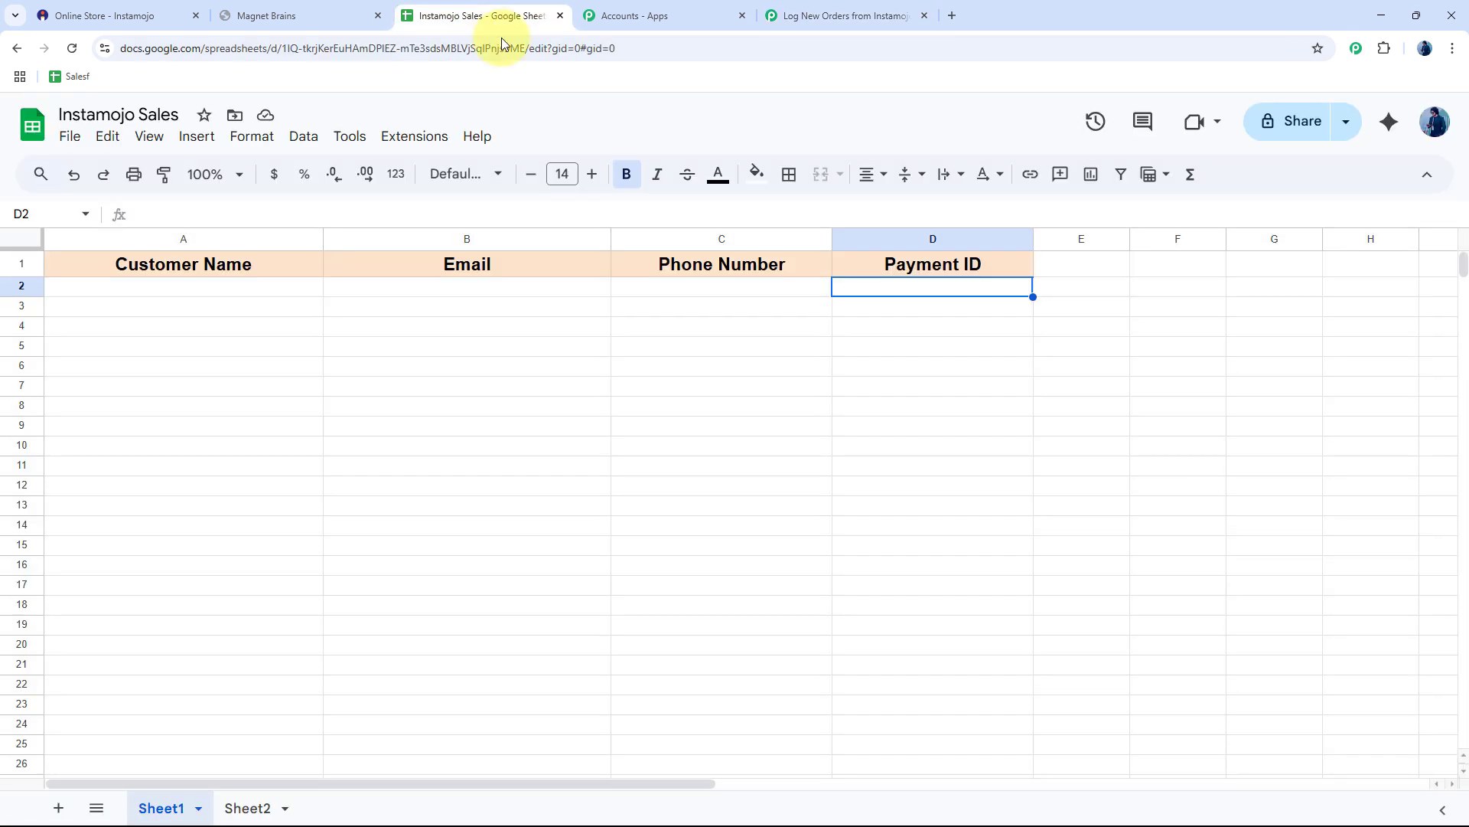
{"action": "left_click", "coordinate": [440, 492]}
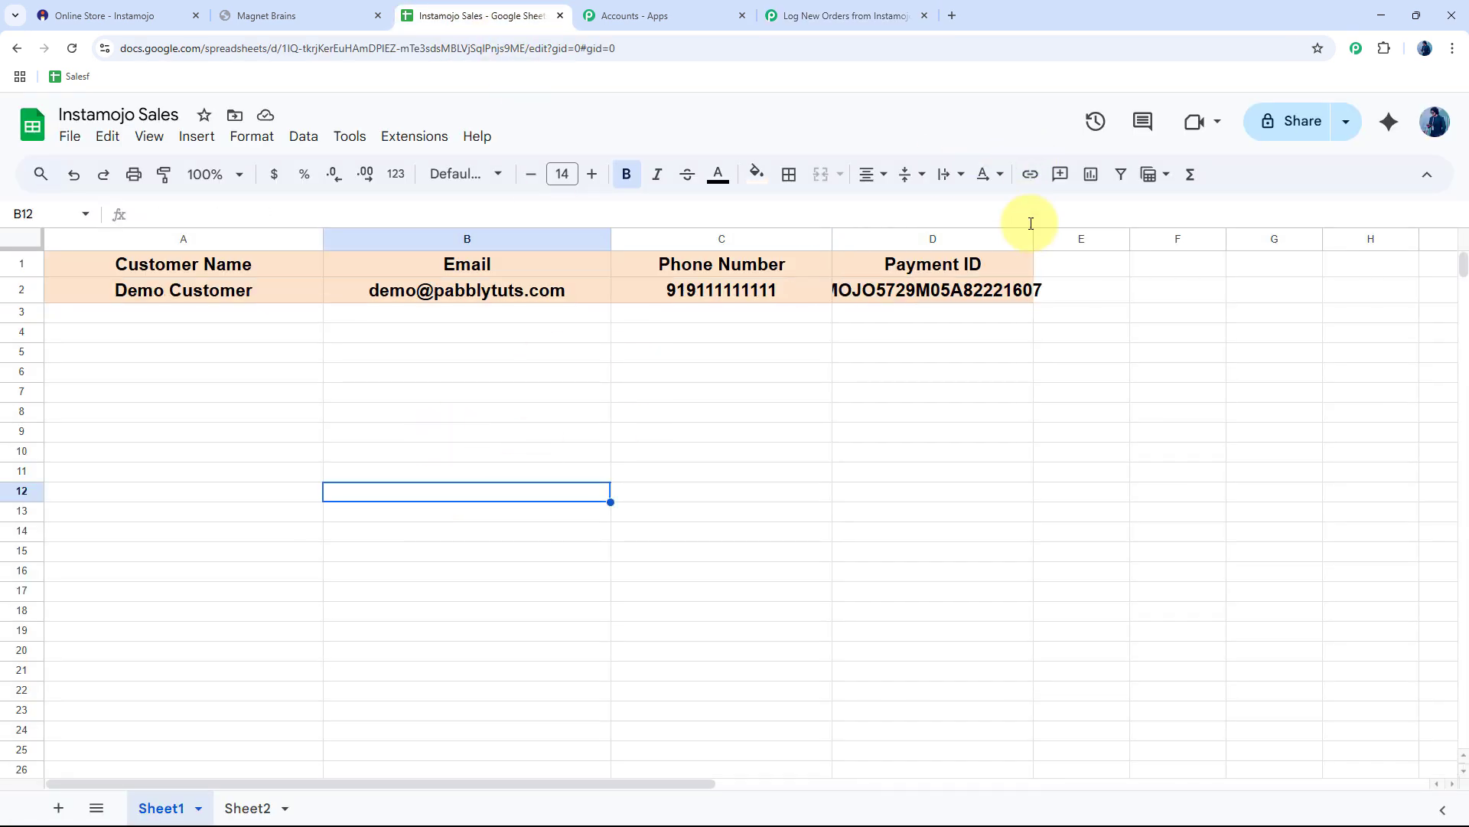
Widen the Payment ID column to fit the full ID and check the customer details in row 2
{"action": "left_click_drag", "start_coordinate": [1033, 237], "coordinate": [1171, 258]}
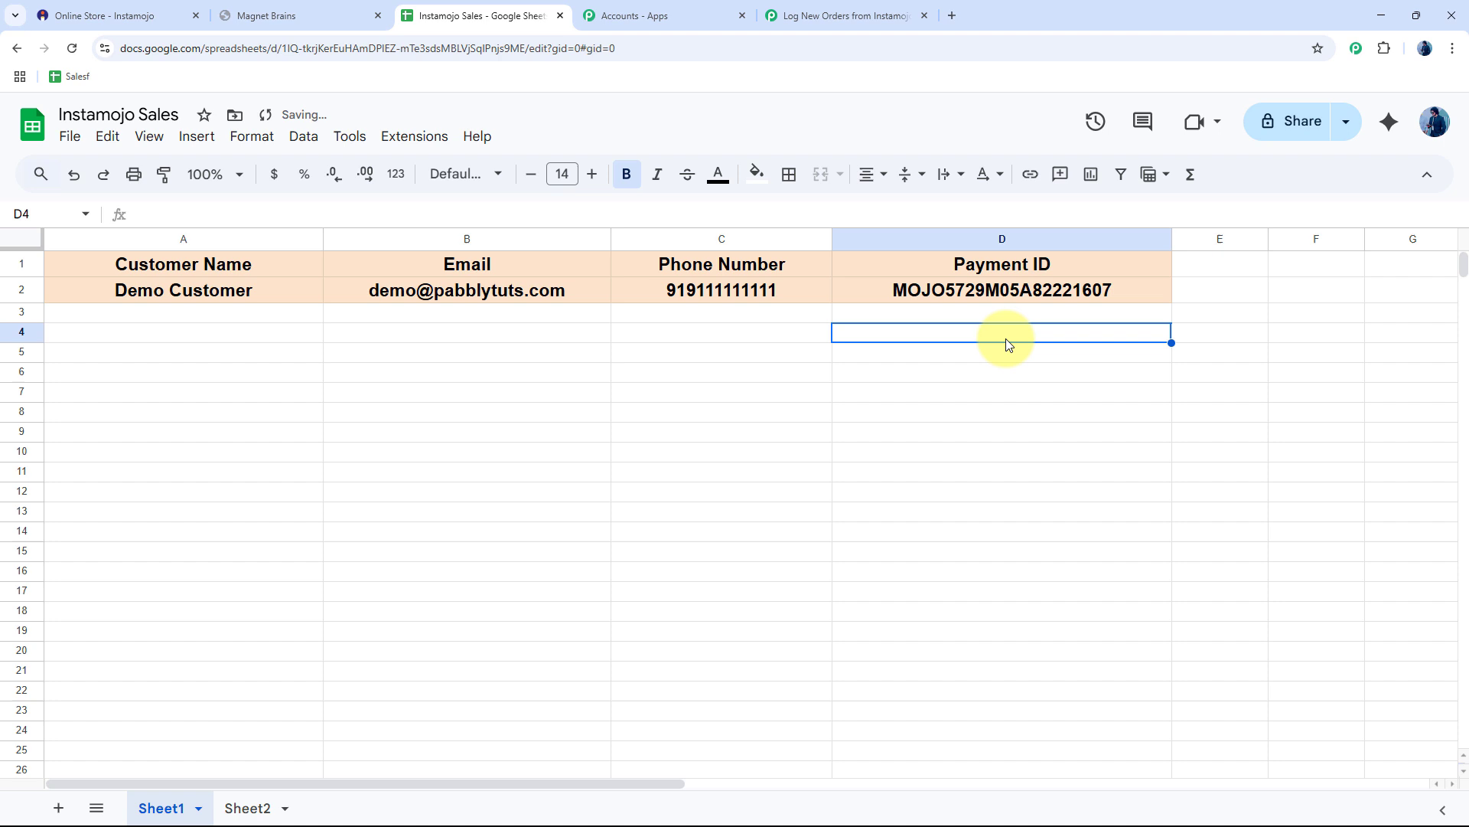
{"action": "left_click", "coordinate": [499, 295]}
{"action": "left_click", "coordinate": [228, 297]}
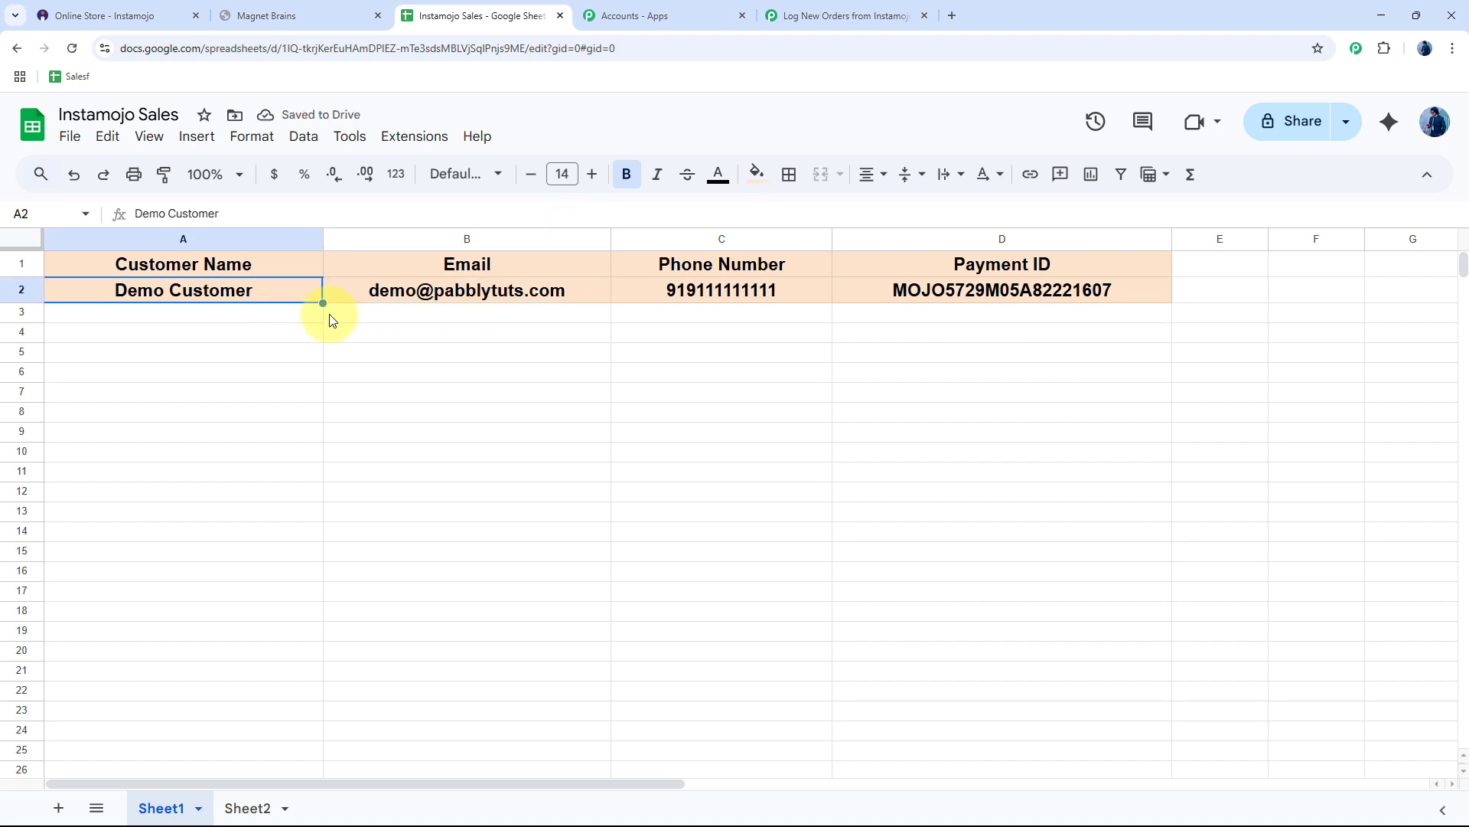
{"action": "left_click", "coordinate": [755, 293]}
Return to the Pabbly Connect workflow, save the Google Sheets action, and collapse it
{"action": "left_click", "coordinate": [826, 17]}
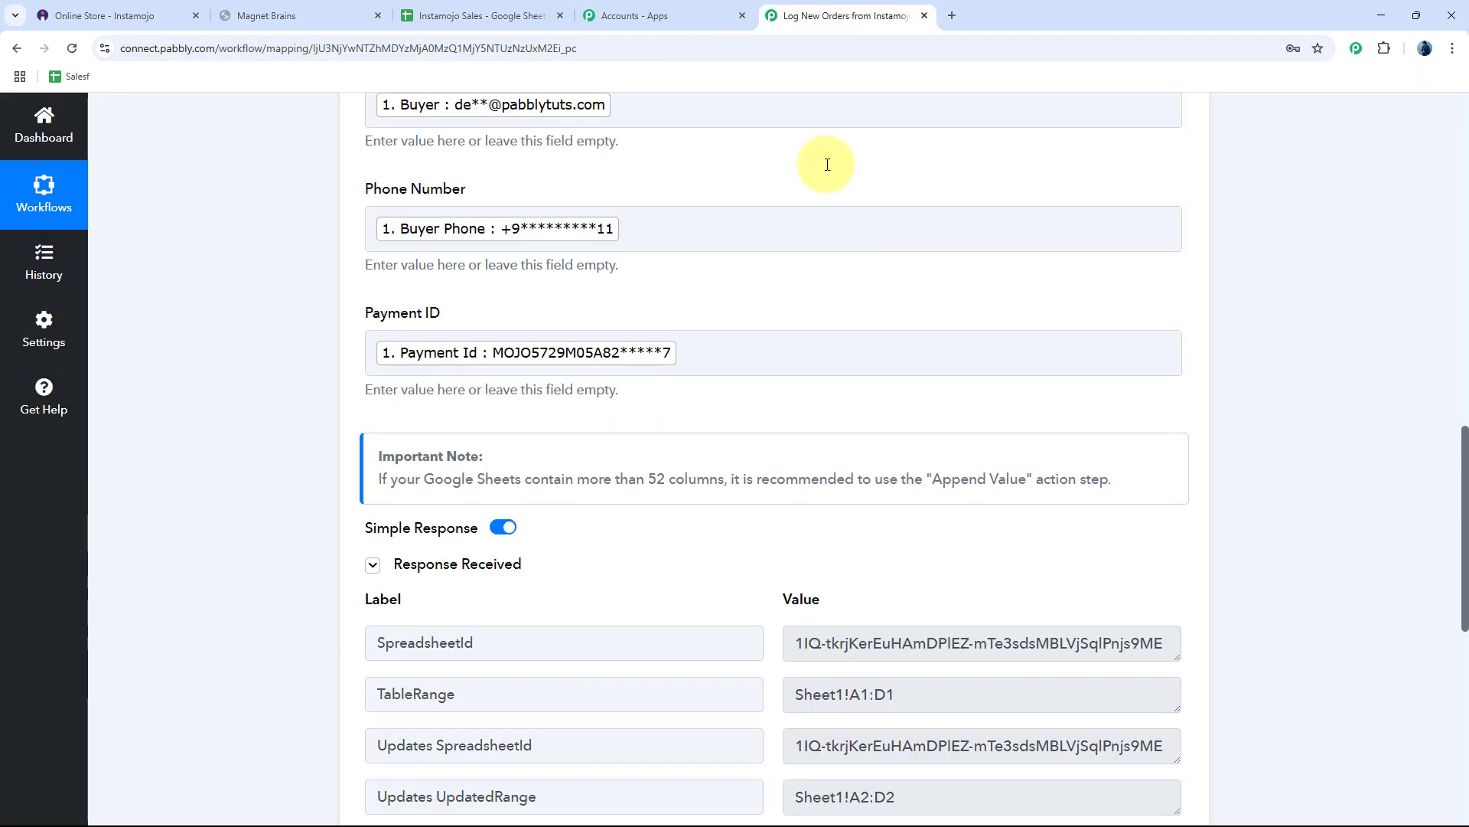
{"action": "scroll", "coordinate": [278, 500], "scroll_direction": "down", "scroll_amount": 5}
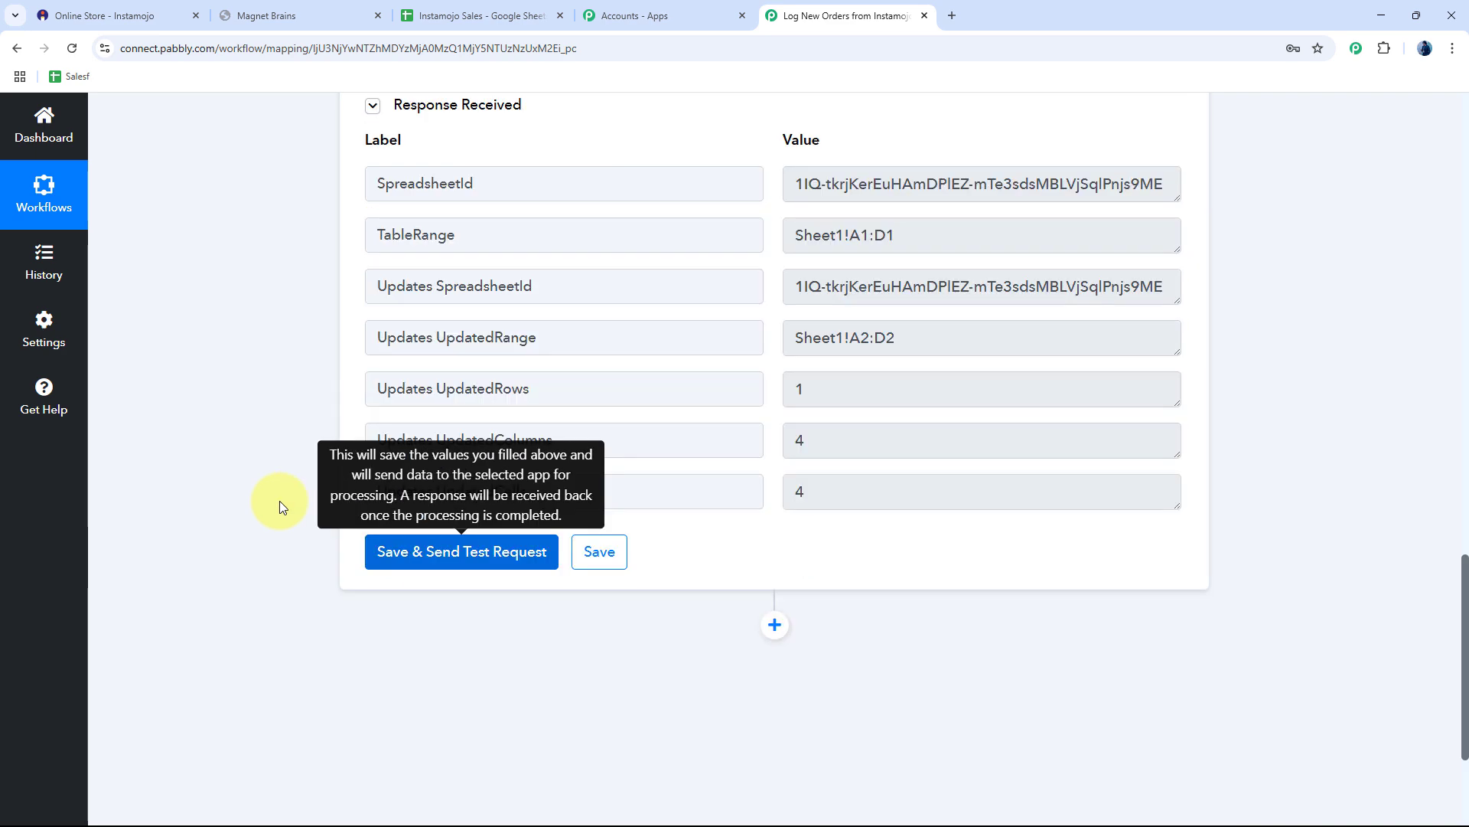
{"action": "left_click", "coordinate": [612, 563]}
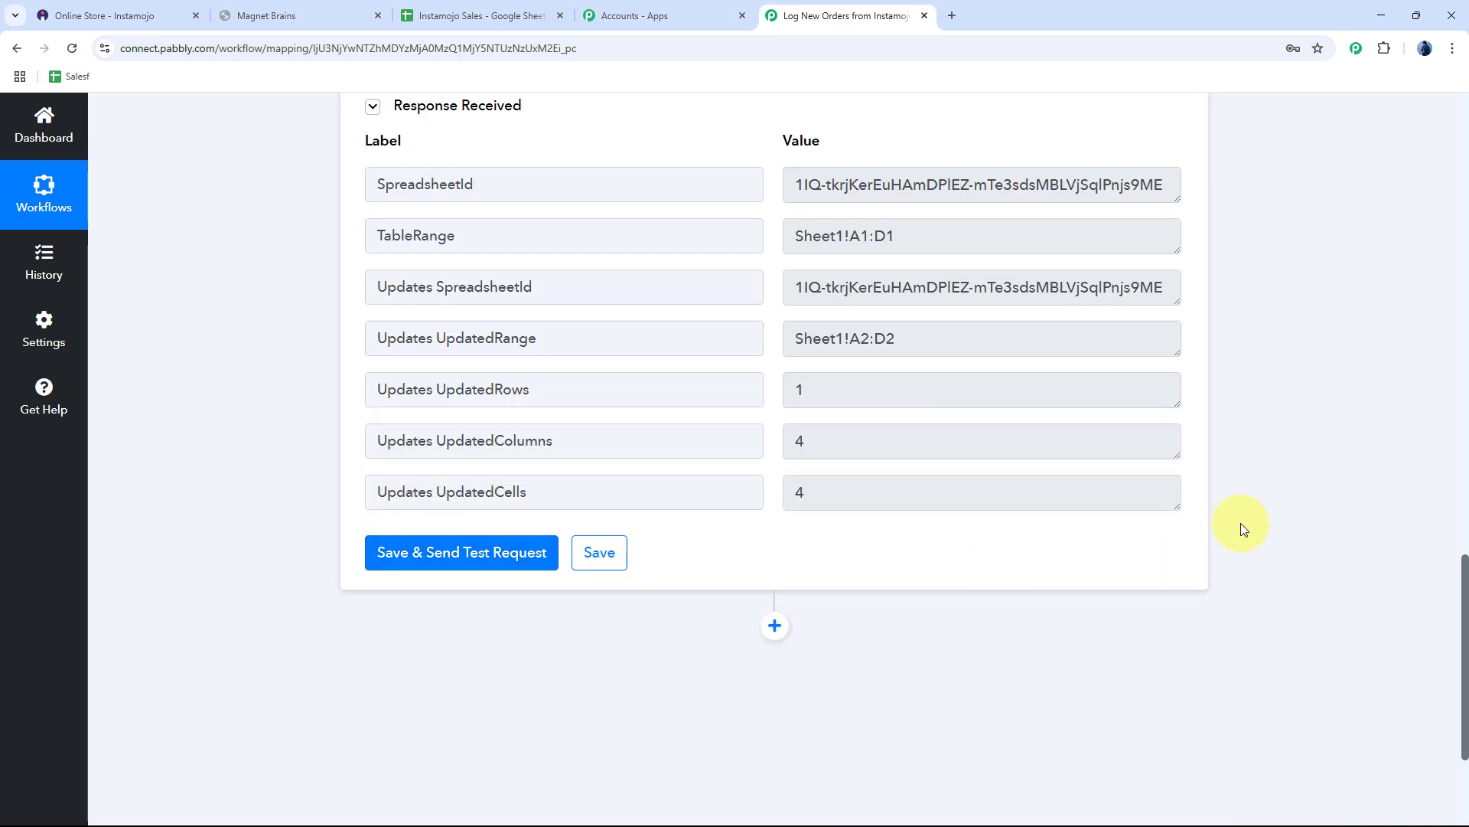
{"action": "scroll", "coordinate": [1240, 513], "scroll_direction": "up", "scroll_amount": 10}
{"action": "scroll", "coordinate": [1237, 502], "scroll_direction": "up", "scroll_amount": 10}
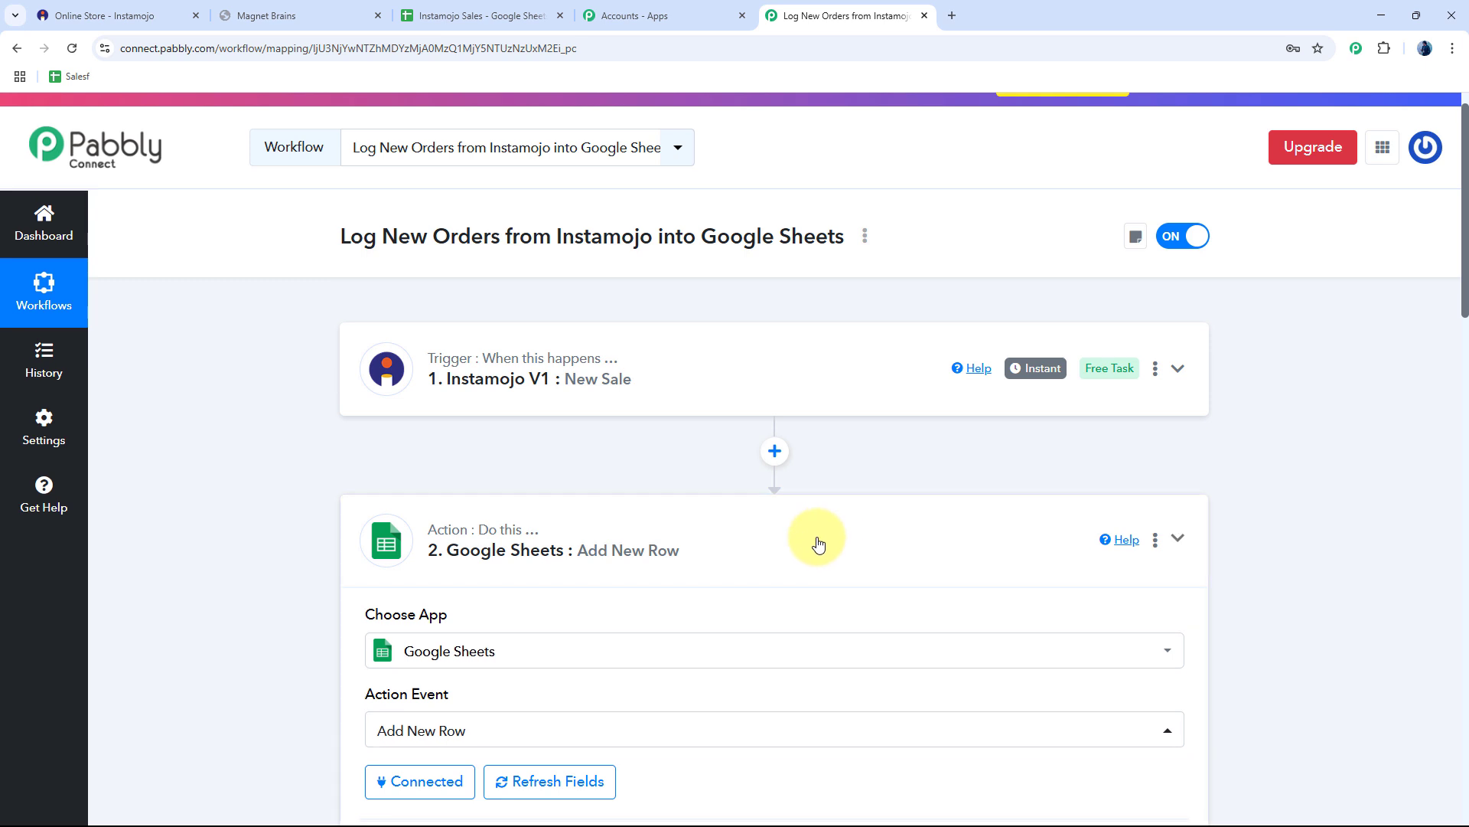
{"action": "left_click", "coordinate": [813, 541]}
{"action": "scroll", "coordinate": [862, 438], "scroll_direction": "up", "scroll_amount": 1}
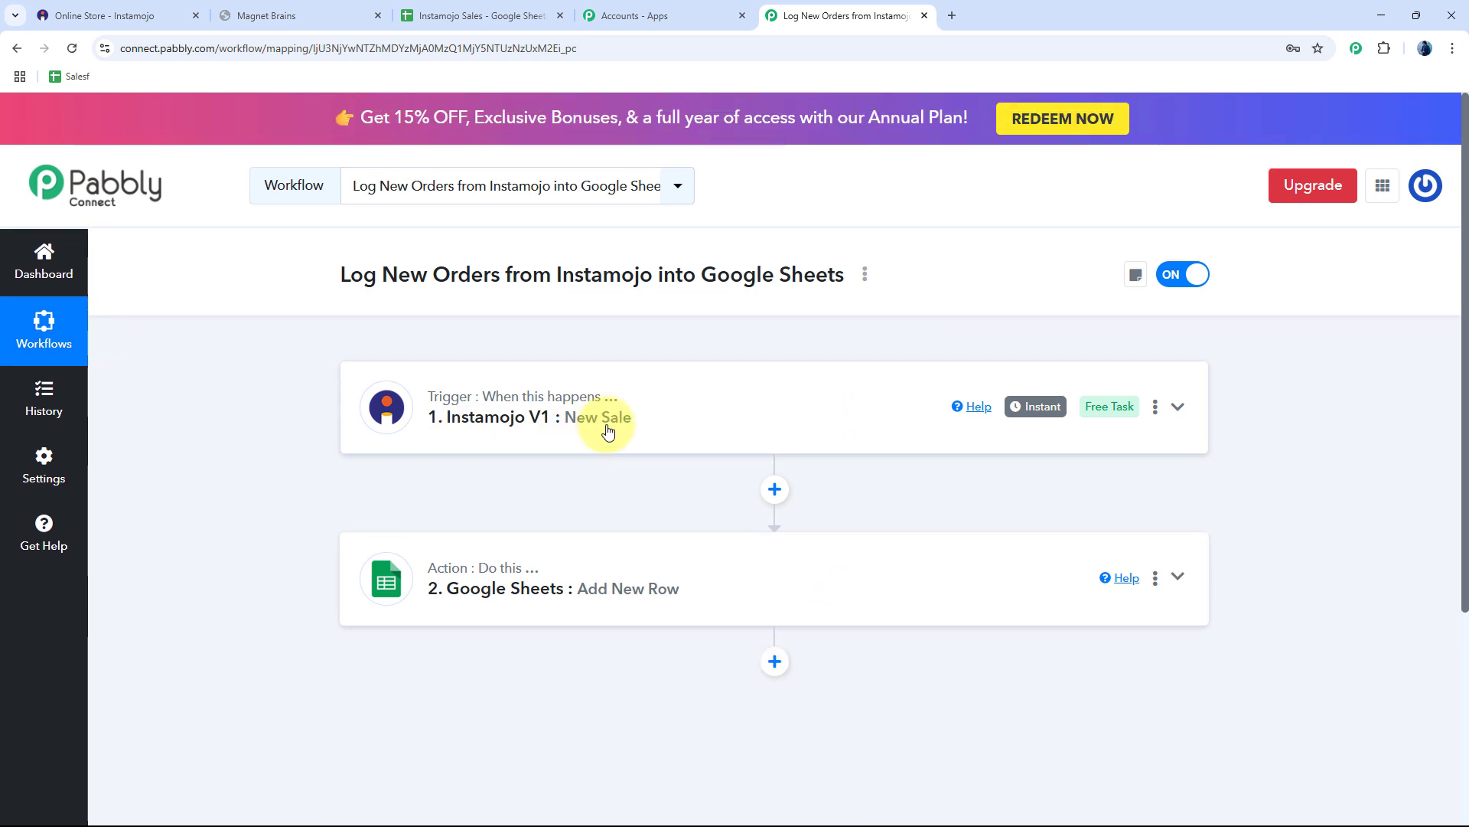
Check the rows of the Instamojo Sales sheet before a live test, and return to the Pabbly Connect workflow
{"action": "left_click", "coordinate": [457, 15]}
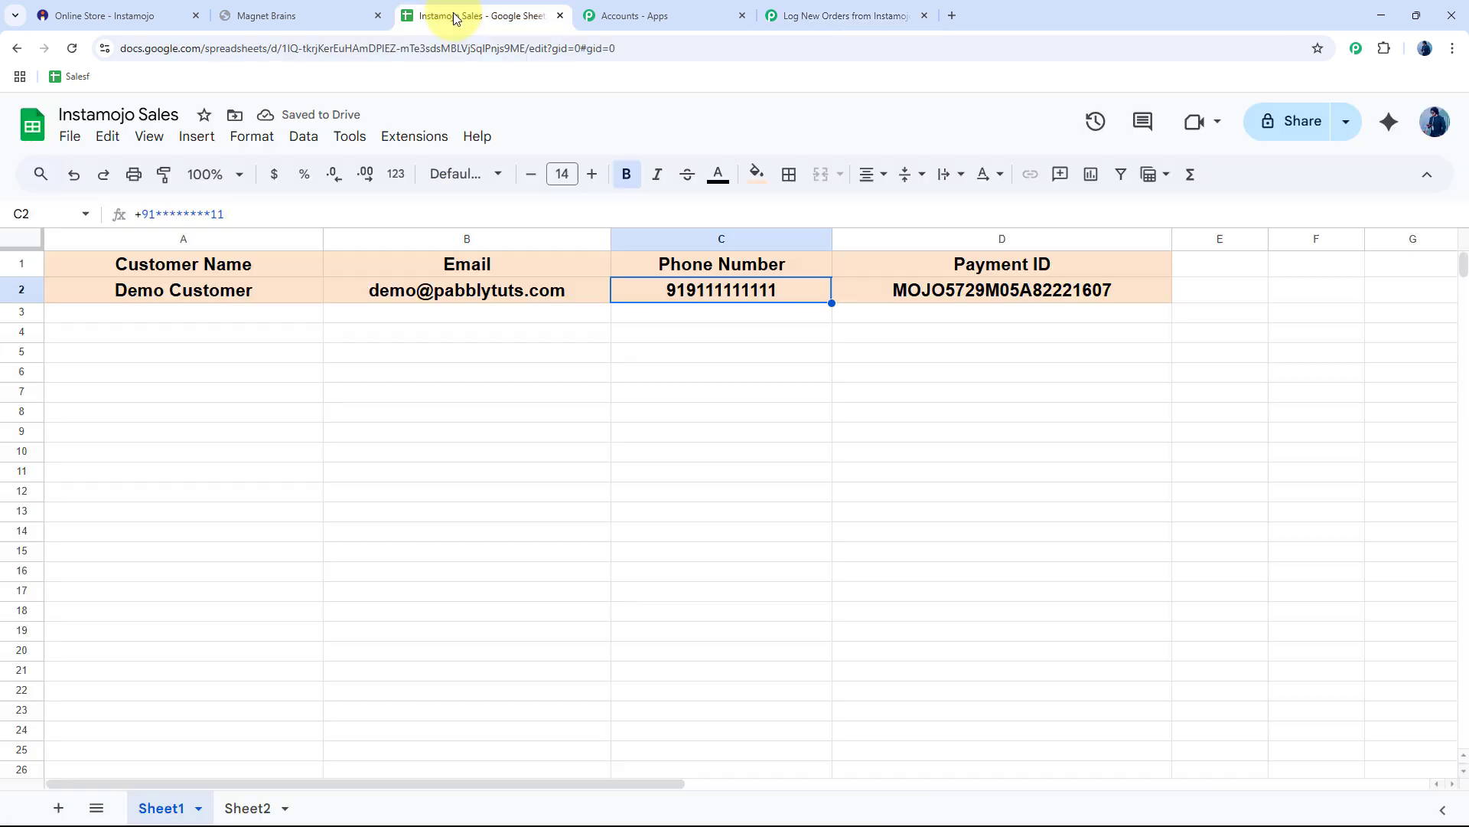
{"action": "left_click", "coordinate": [148, 312]}
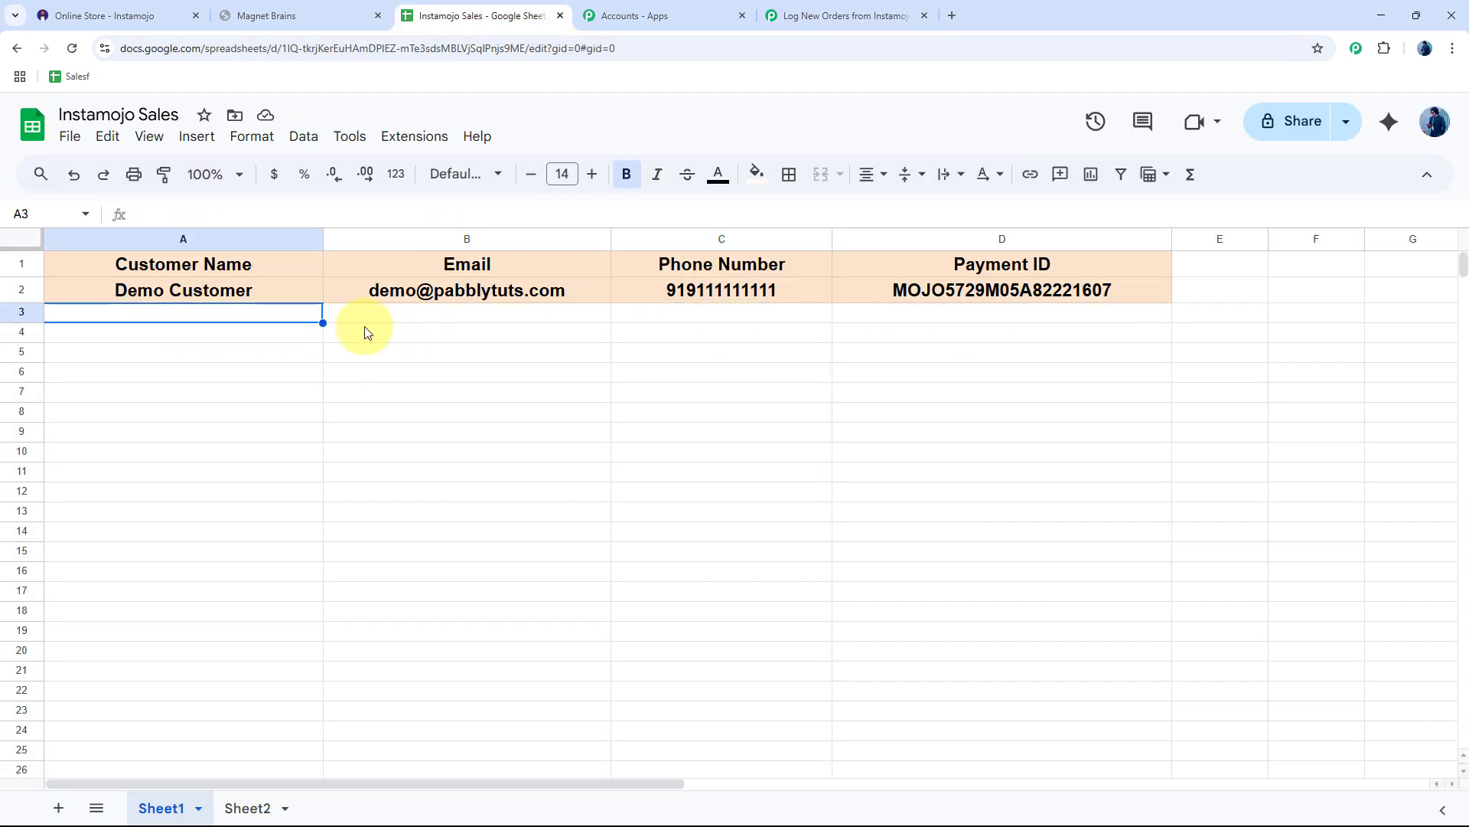
{"action": "left_click", "coordinate": [834, 23]}
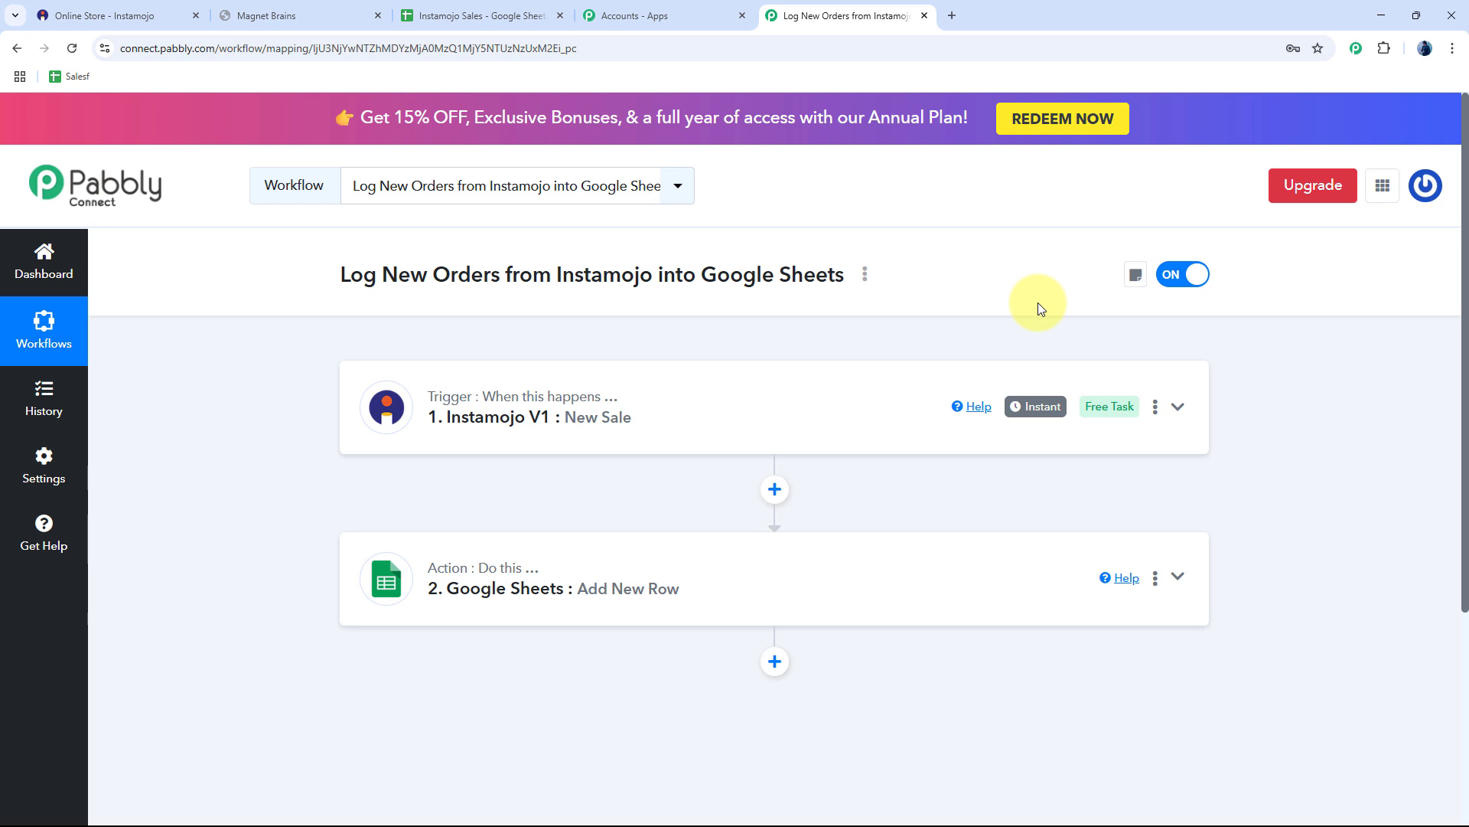
Open the Organic Skincare Set product from Instamojo in the live store and start its Buy Now checkout
{"action": "left_click", "coordinate": [107, 17]}
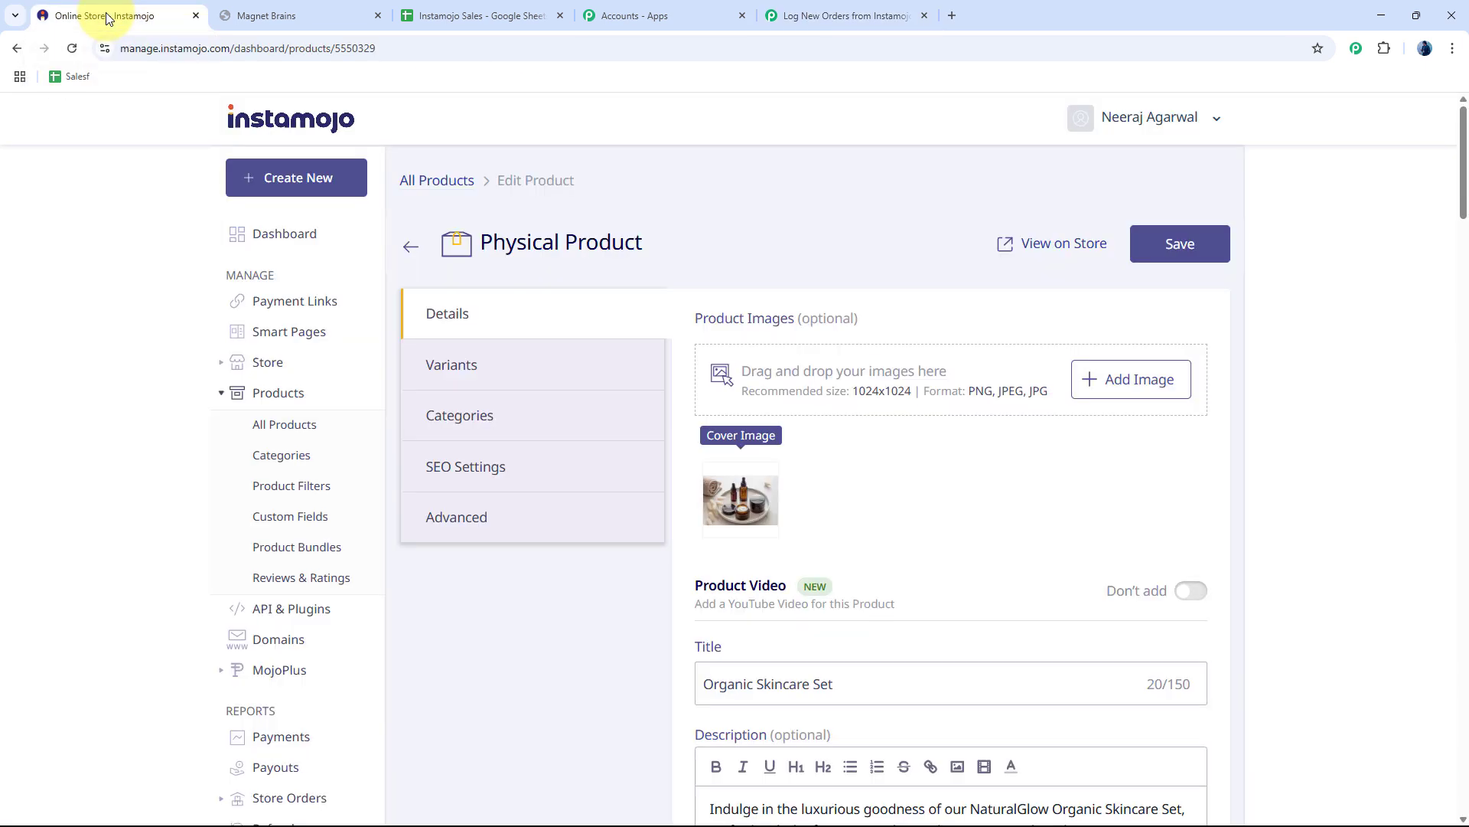
{"action": "left_click", "coordinate": [1050, 242]}
{"action": "left_click", "coordinate": [666, 23]}
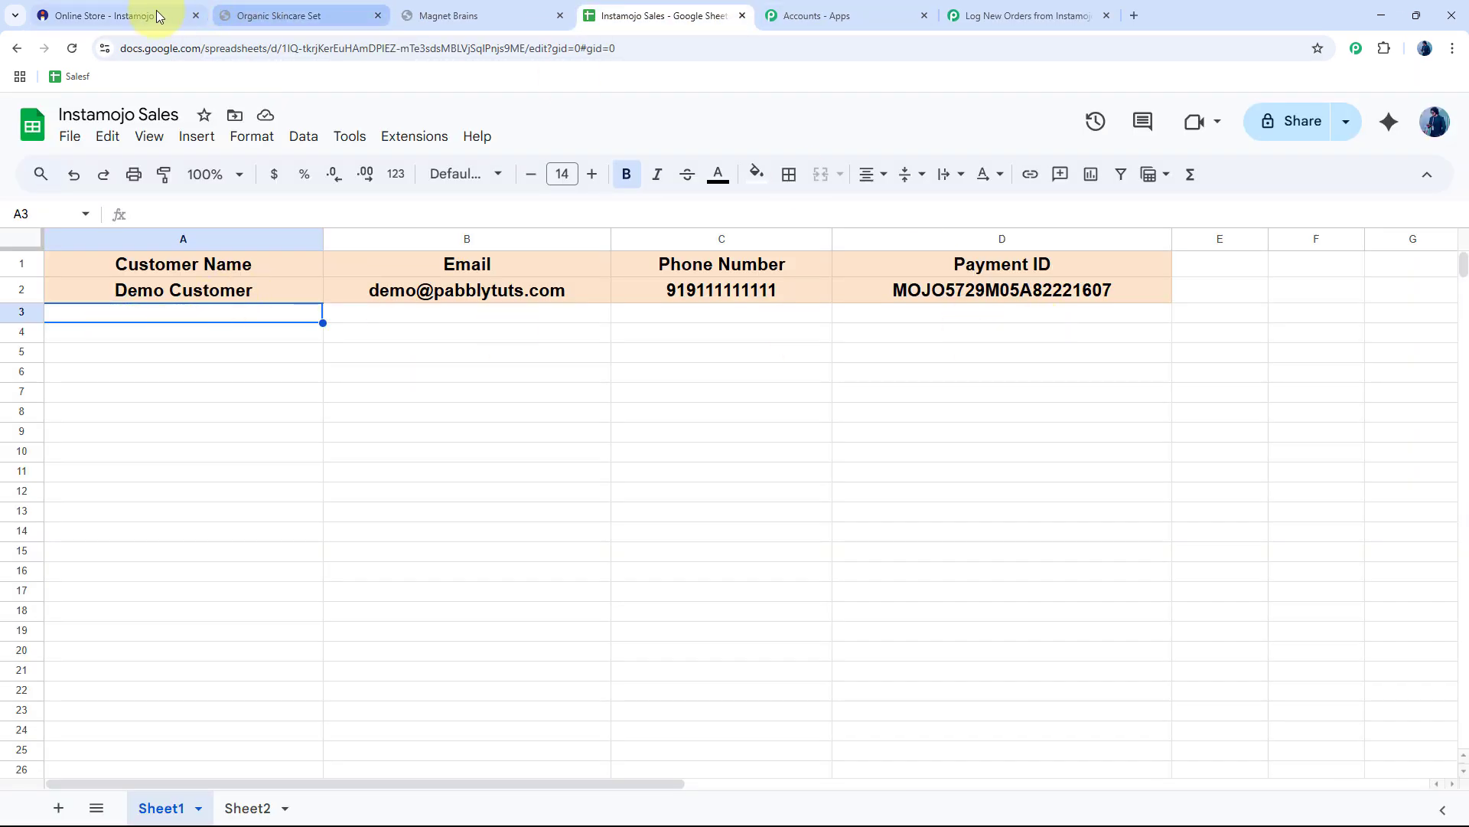
{"action": "left_click", "coordinate": [295, 17]}
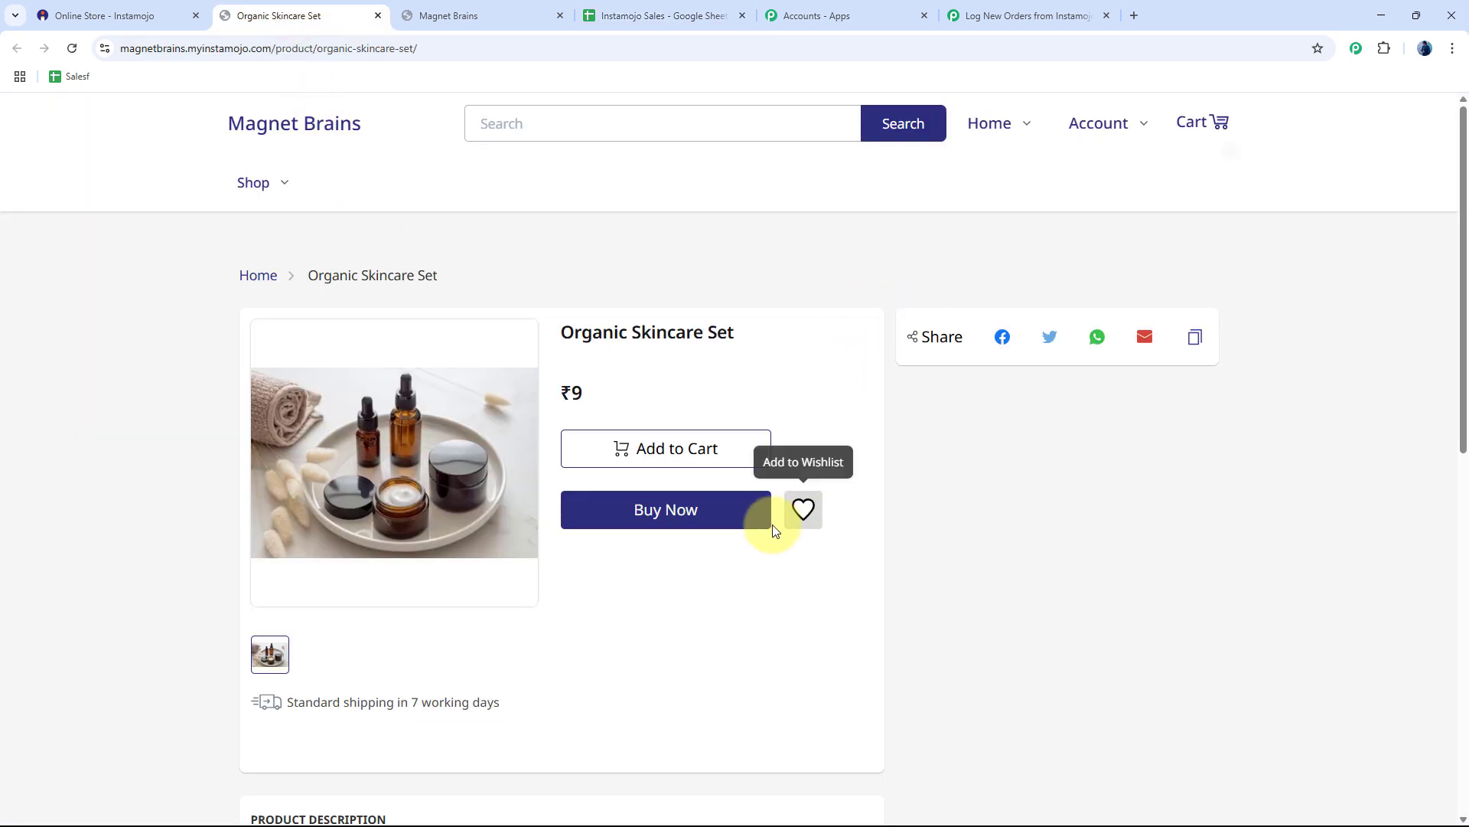
{"action": "left_click", "coordinate": [681, 512]}
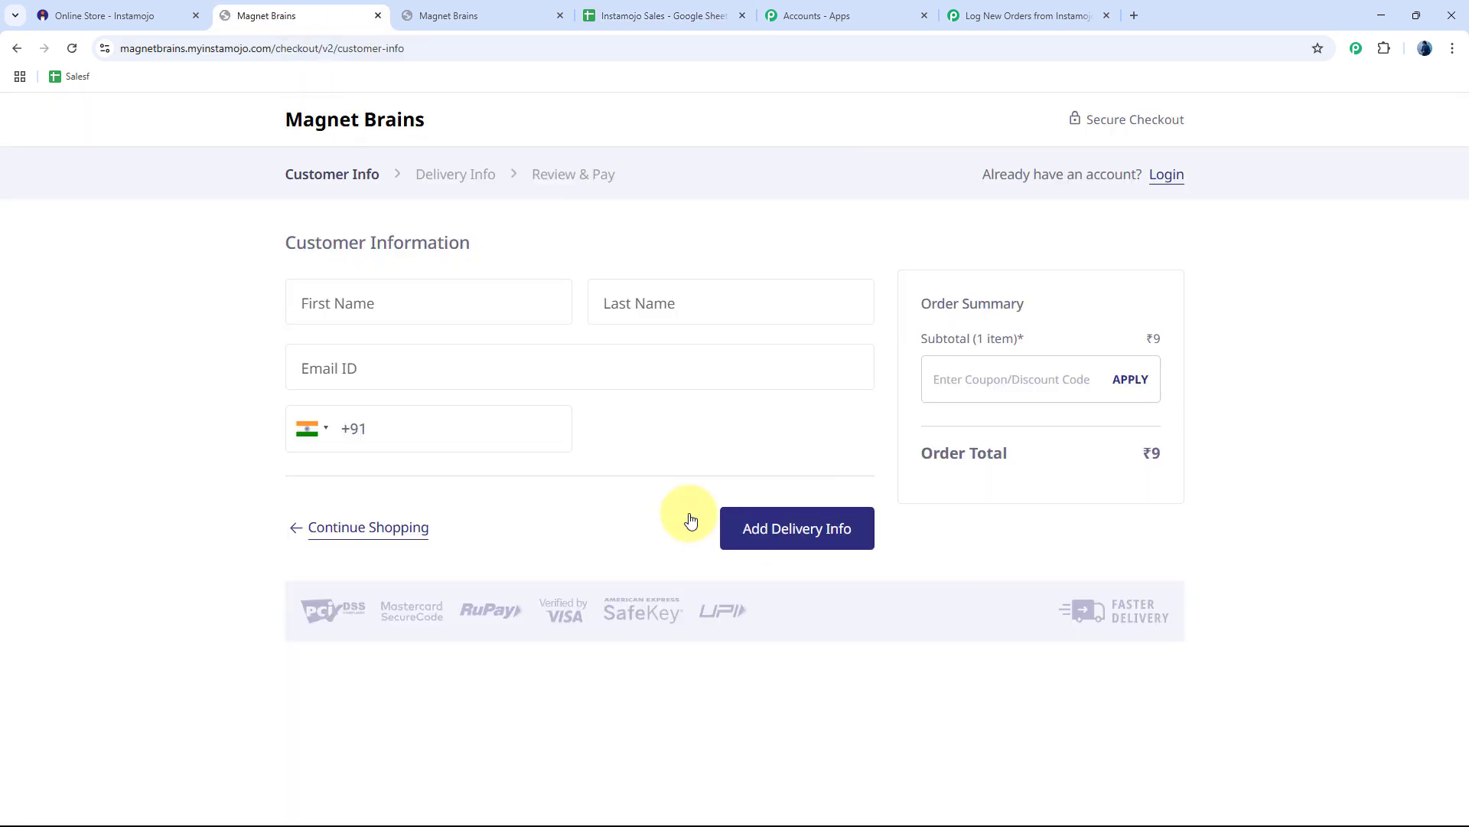
Enter the customer's first and last name in the checkout's customer information
{"action": "left_click", "coordinate": [393, 301]}
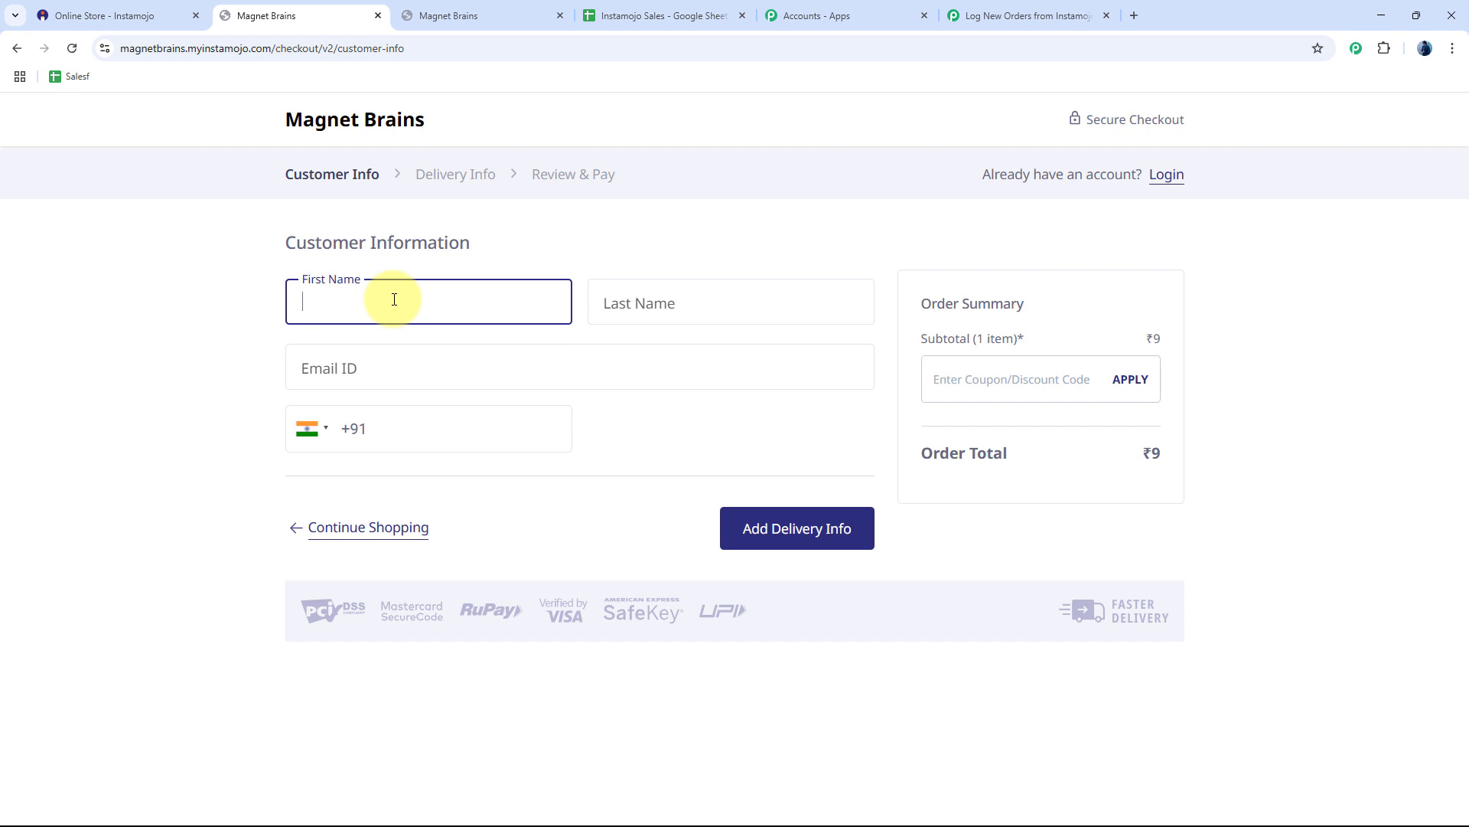
{"action": "type", "text": "Admin"}
{"action": "left_click", "coordinate": [665, 311]}
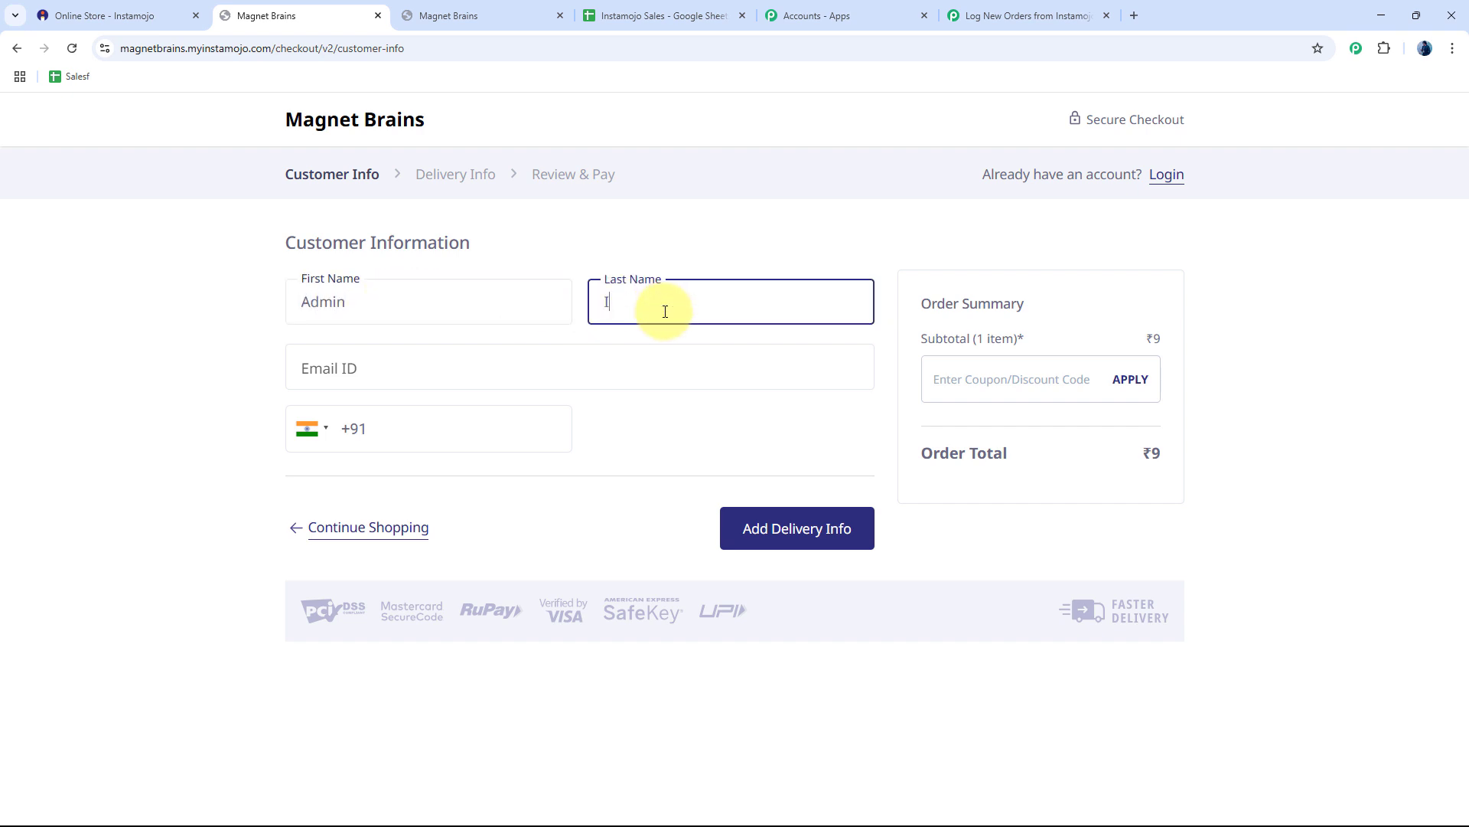
{"action": "type", "text": "User"}
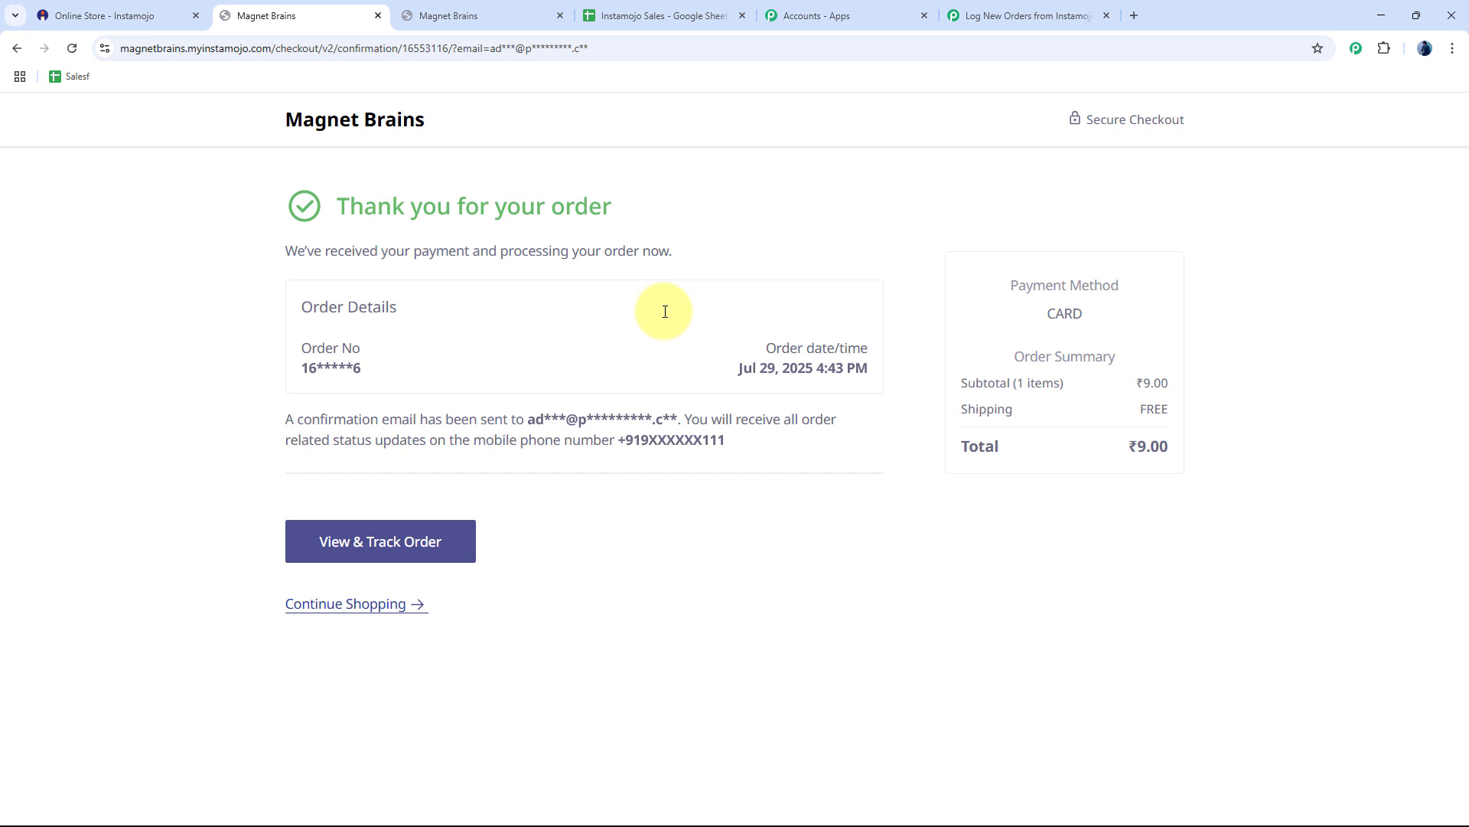
Check the new order's details in row 3 of the Instamojo Sales sheet and return to the Pabbly Connect workflow
{"action": "left_click", "coordinate": [653, 19]}
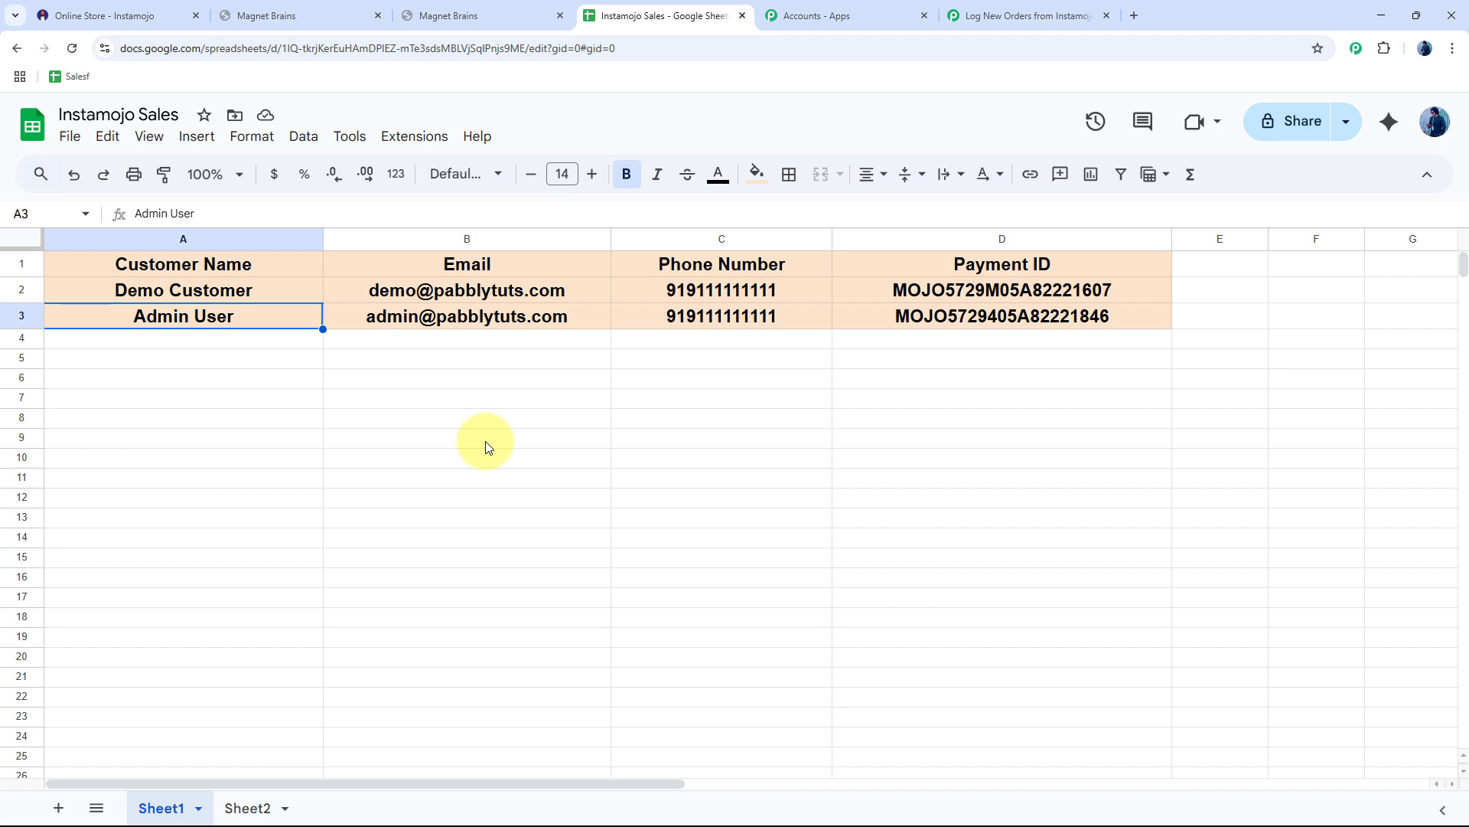
{"action": "left_click", "coordinate": [486, 443]}
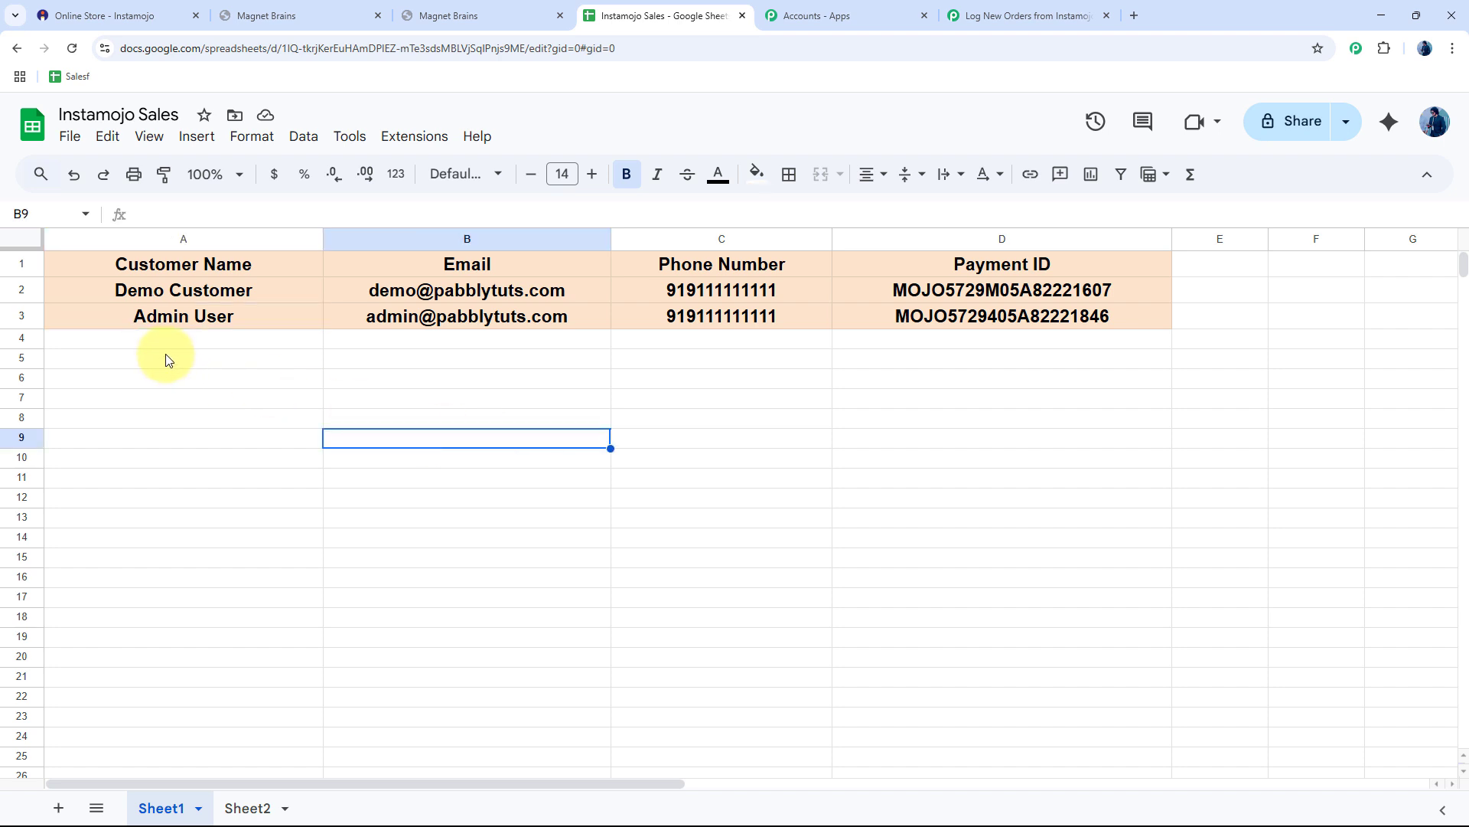
{"action": "left_click", "coordinate": [766, 320]}
{"action": "left_click", "coordinate": [962, 320]}
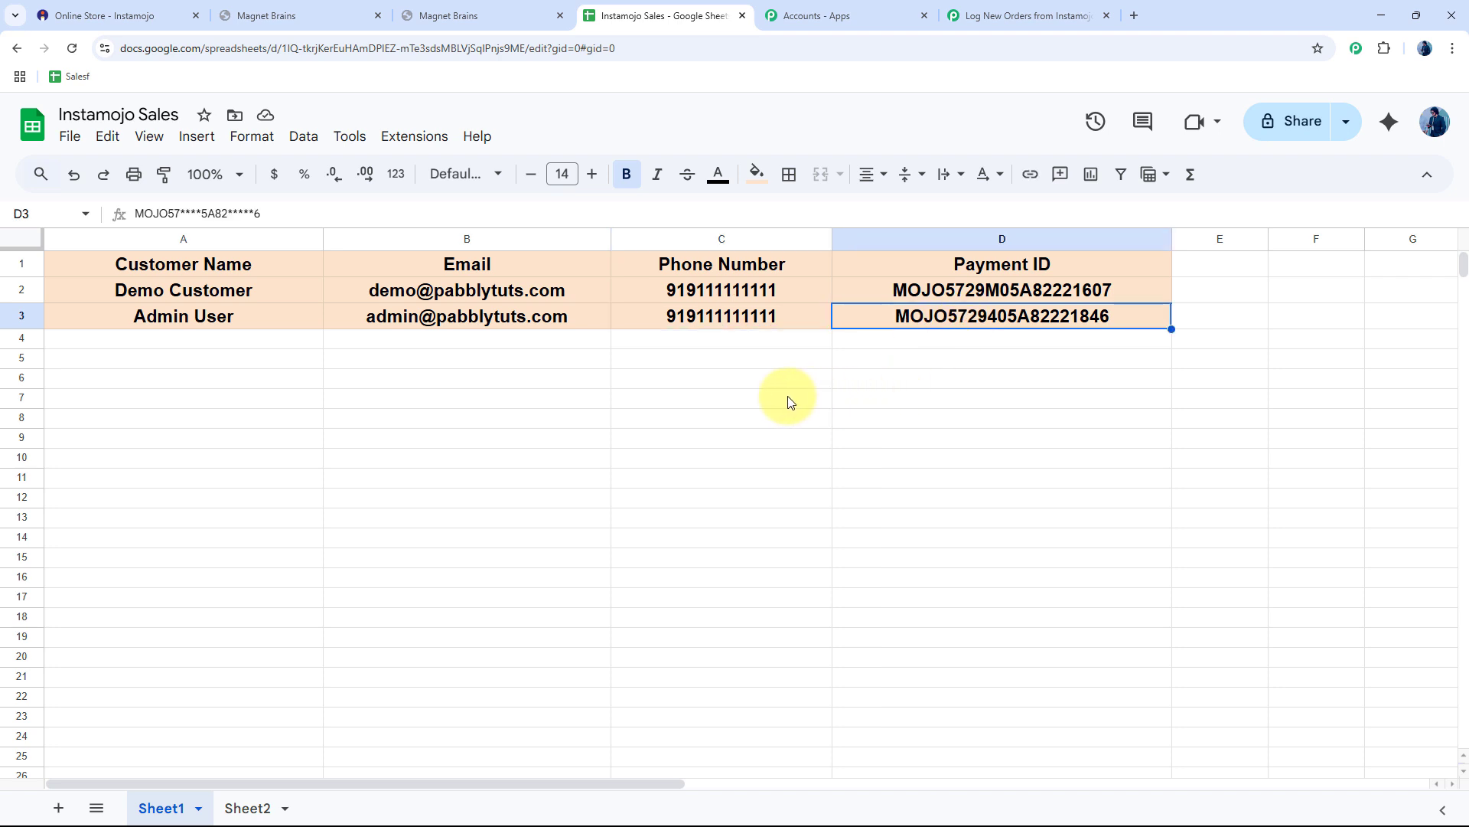
{"action": "left_click", "coordinate": [789, 400]}
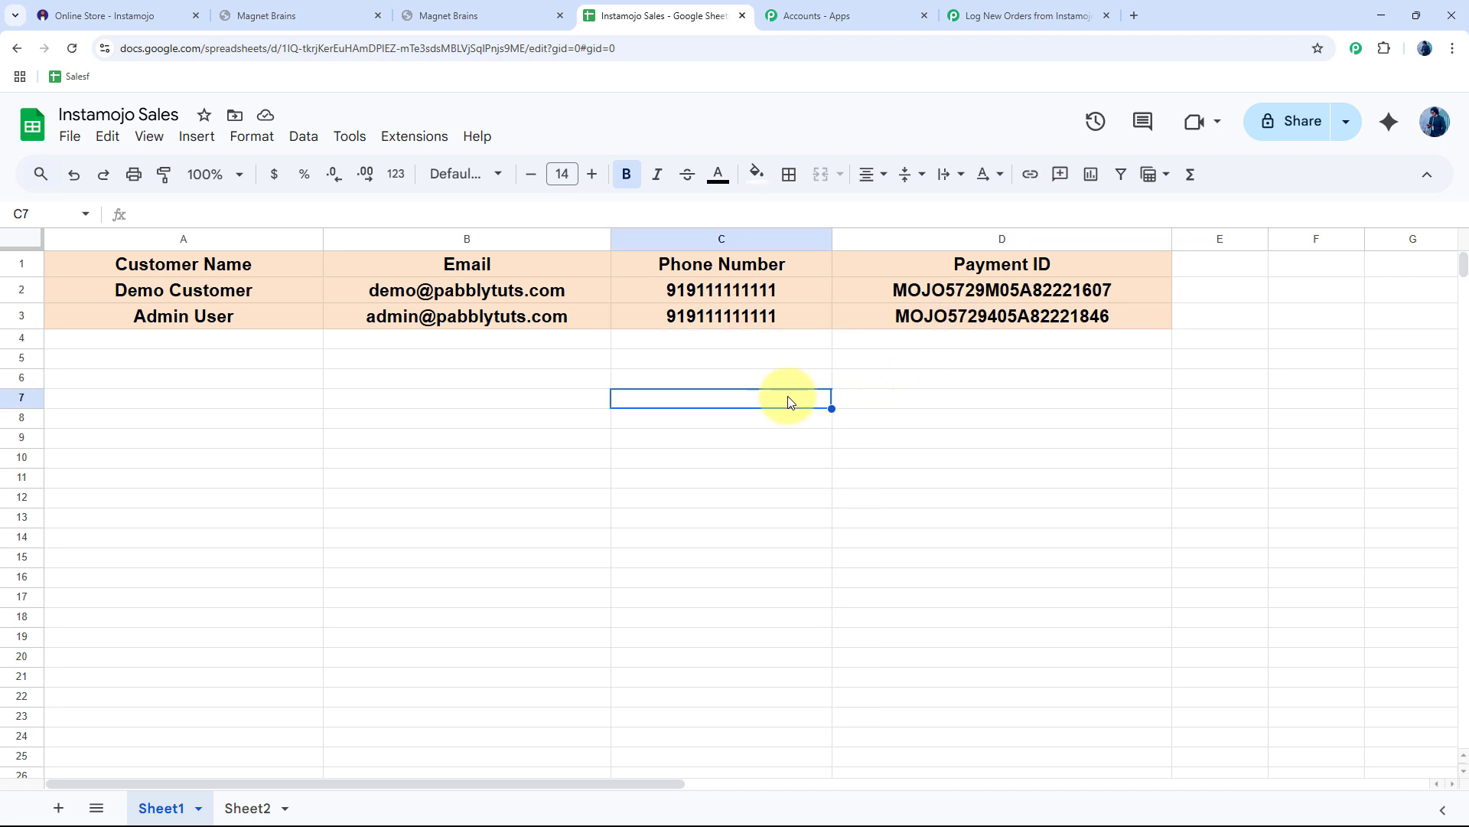
{"action": "left_click", "coordinate": [1010, 16]}
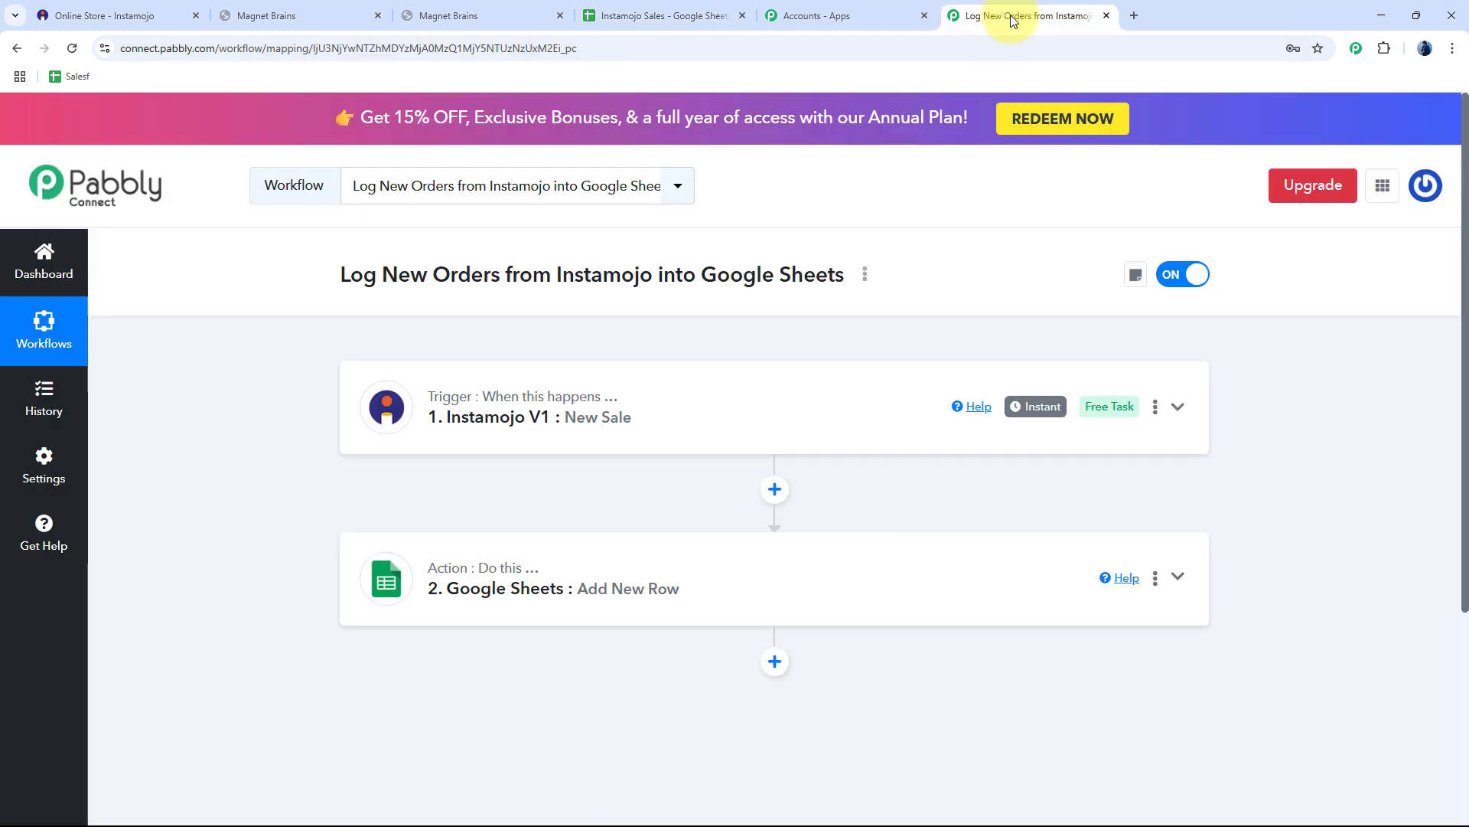